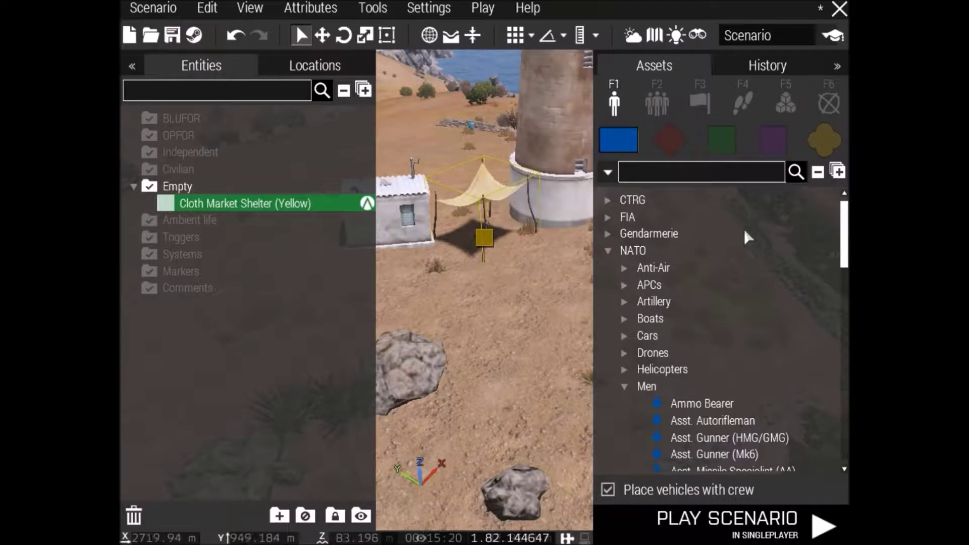
# Select the NATO Survivor soldier from the Men units list for placement
pyautogui.scroll(-3, 709, 309)
pyautogui.scroll(-20, 707, 305)
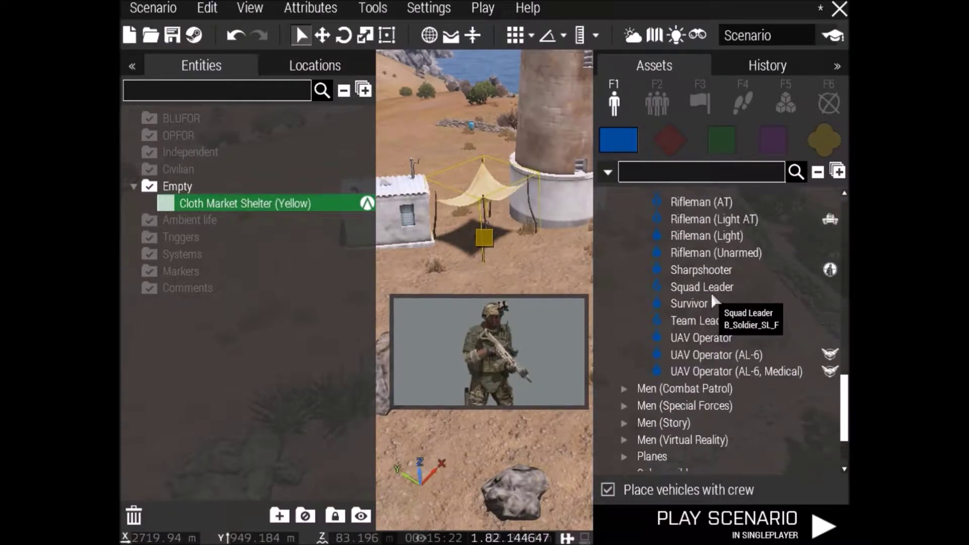
pyautogui.click(688, 303)
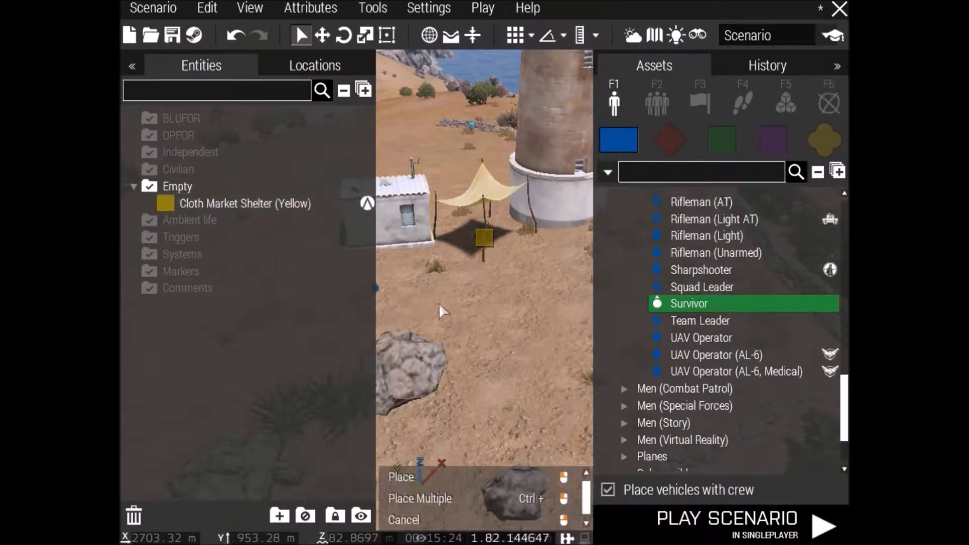
# Place four Survivor soldiers (Alpha 1-1 to 1-4) around the rock, house and shelter
pyautogui.click(489, 323)
pyautogui.keyDown('alt'); pyautogui.moveTo(490, 323); pyautogui.dragTo(460, 479); pyautogui.keyUp('alt')
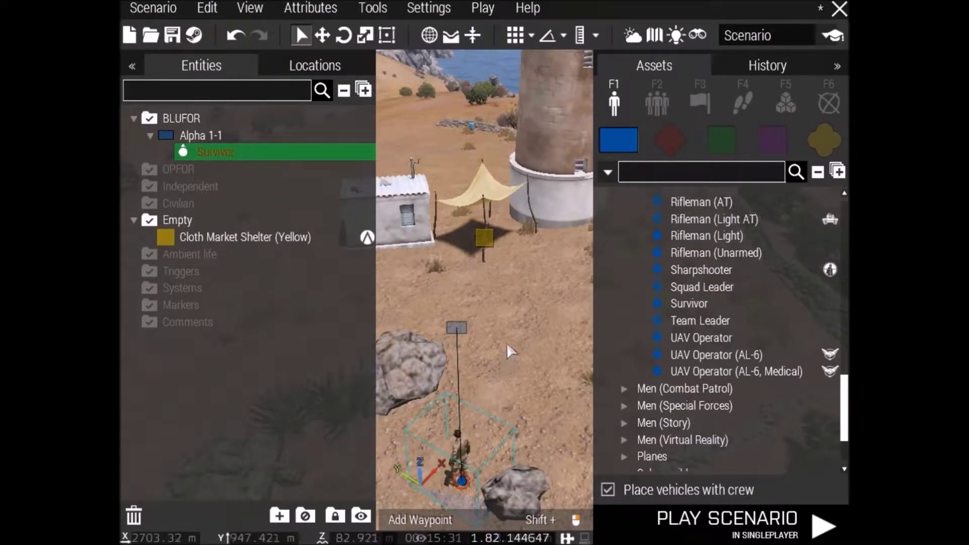
pyautogui.scroll(3, 506, 359)
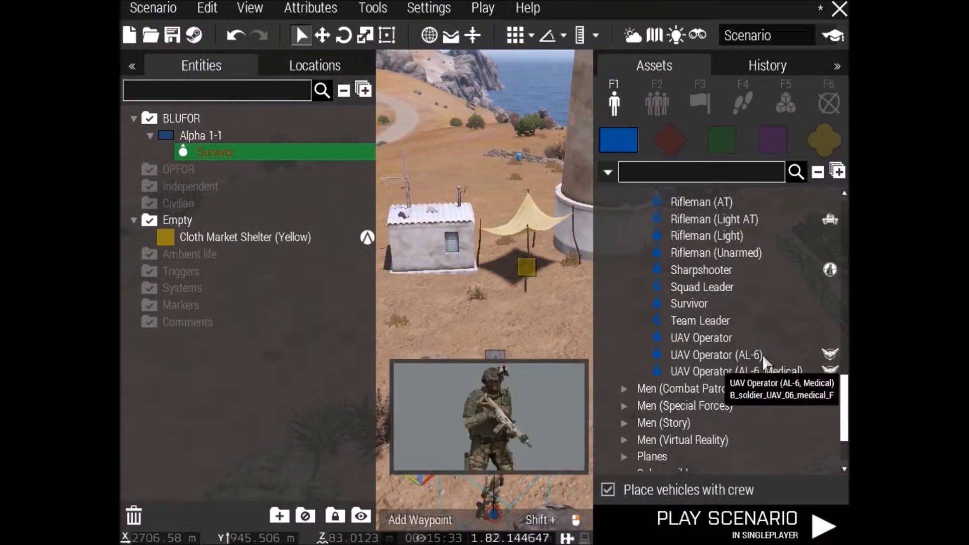
pyautogui.scroll(-3, 727, 363)
pyautogui.click(714, 248)
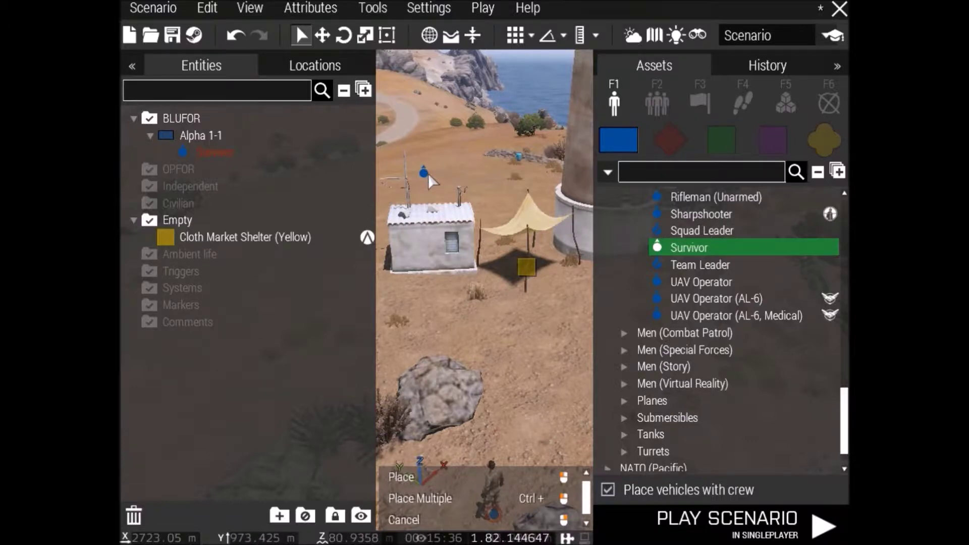
pyautogui.click(428, 174)
pyautogui.click(706, 247)
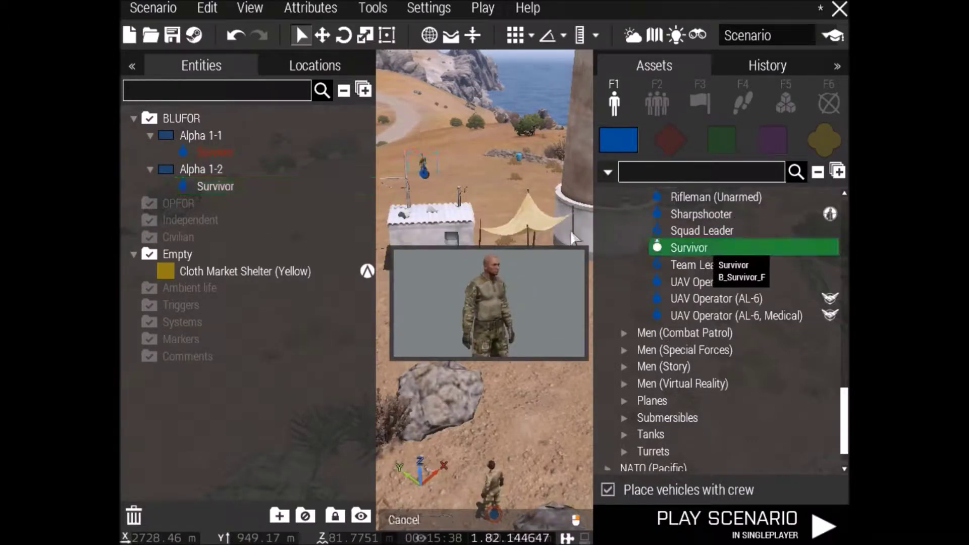
pyautogui.click(479, 144)
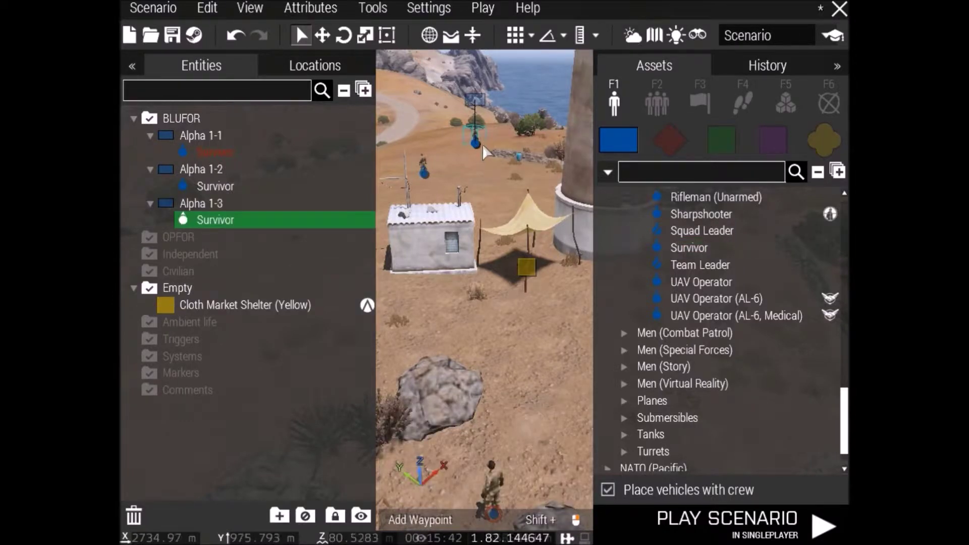
pyautogui.click(687, 248)
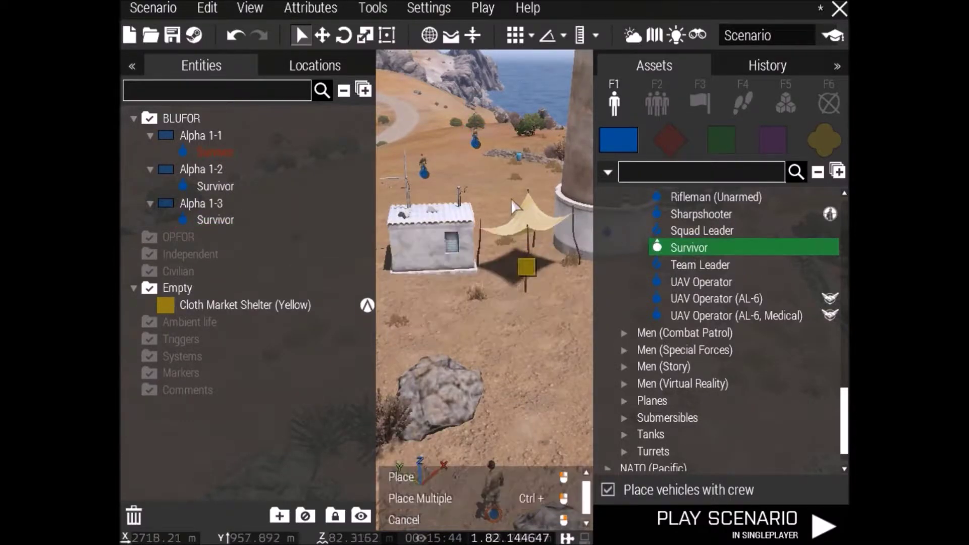
pyautogui.click(513, 190)
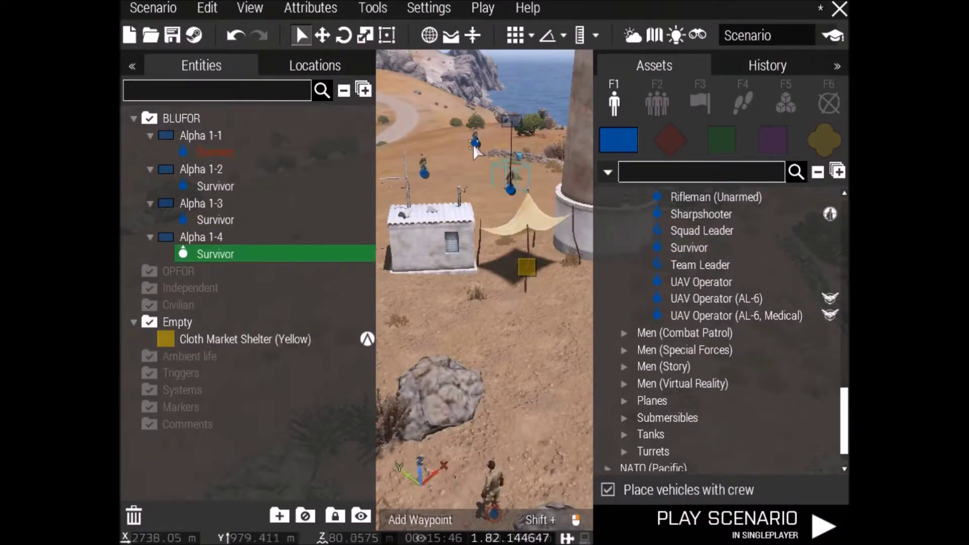
# Move Alpha 1-3, 1-2 and 1-4 beside the house and shelter, then list system modules
pyautogui.moveTo(478, 147); pyautogui.dragTo(496, 316)
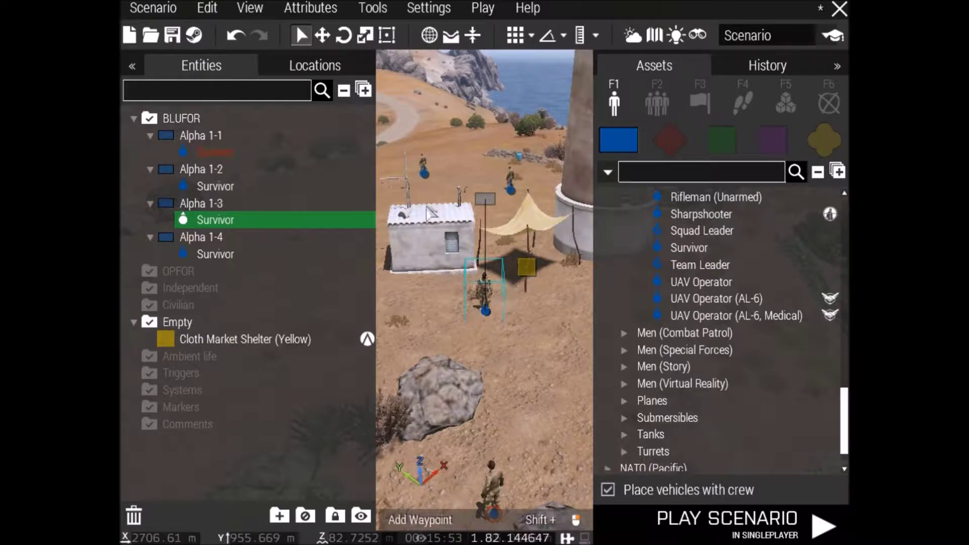
pyautogui.moveTo(425, 174); pyautogui.dragTo(456, 319)
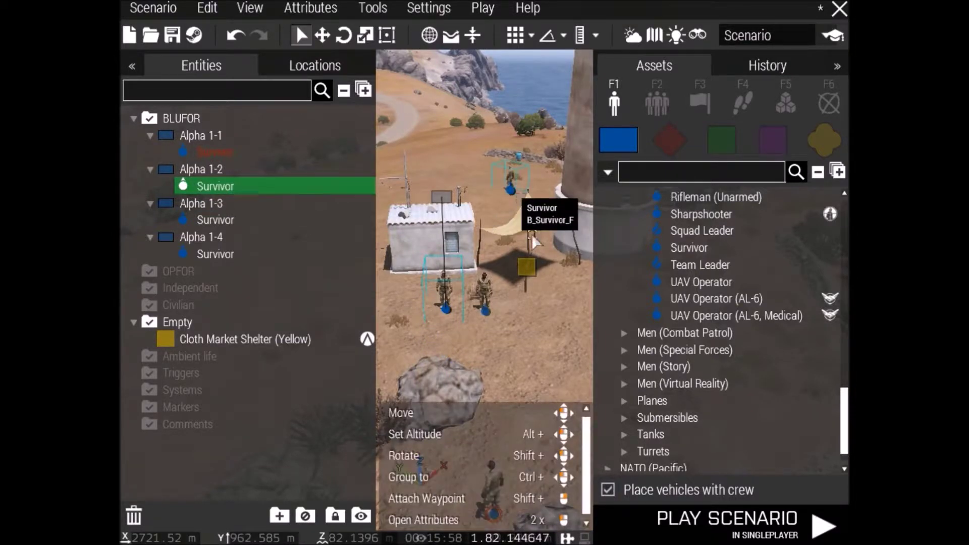
pyautogui.moveTo(535, 242); pyautogui.dragTo(544, 247)
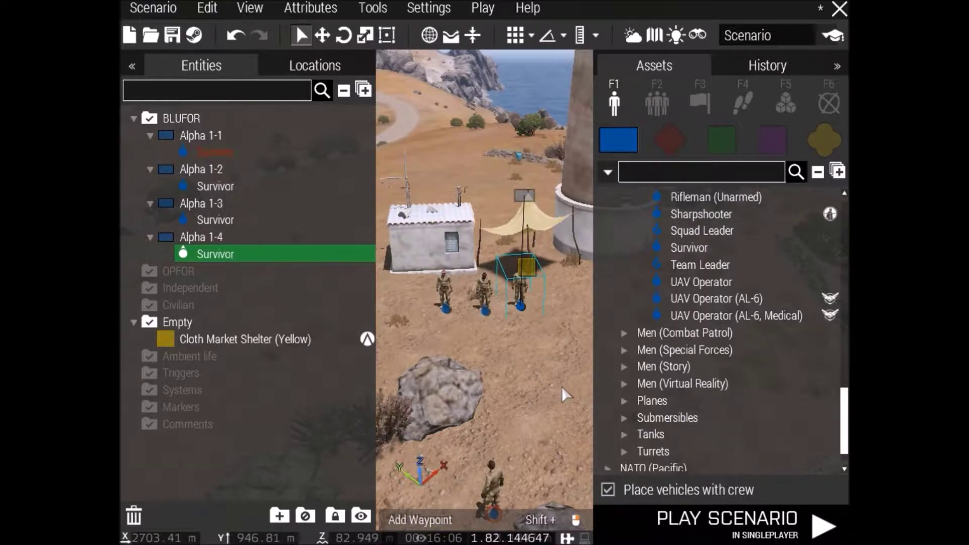
pyautogui.click(537, 393)
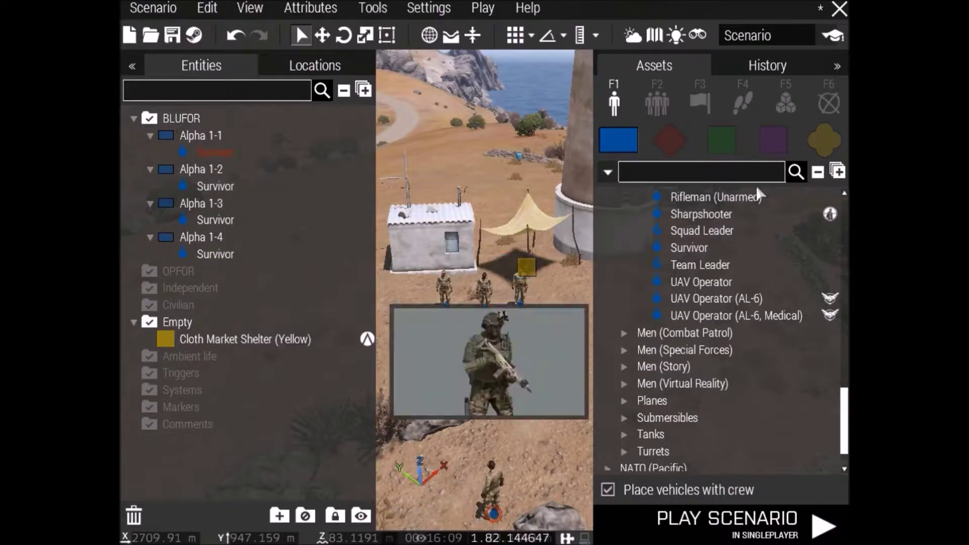
pyautogui.click(795, 109)
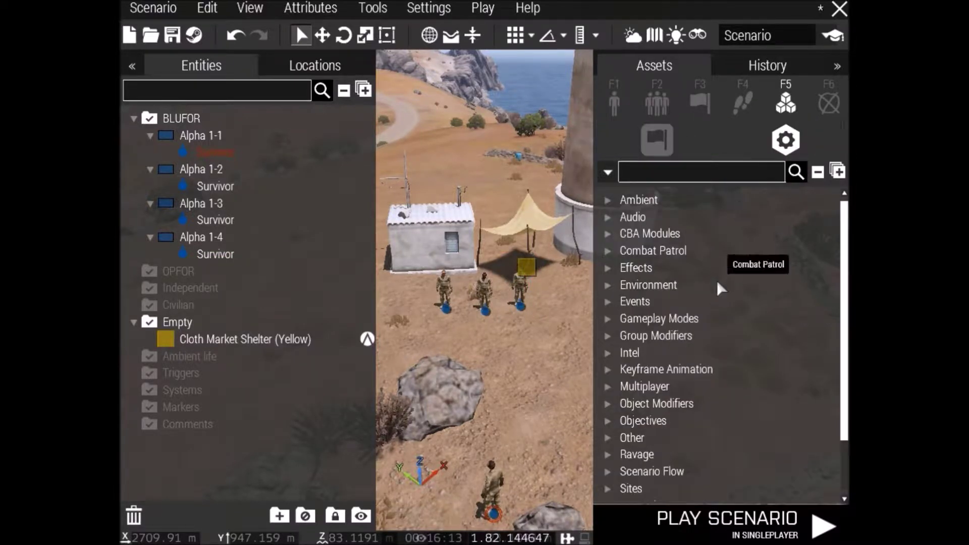
# Place the Ravage Ambient AI, Ambient Zombies, Atmosphere and Equipment Pool modules behind the house
pyautogui.scroll(-2, 715, 282)
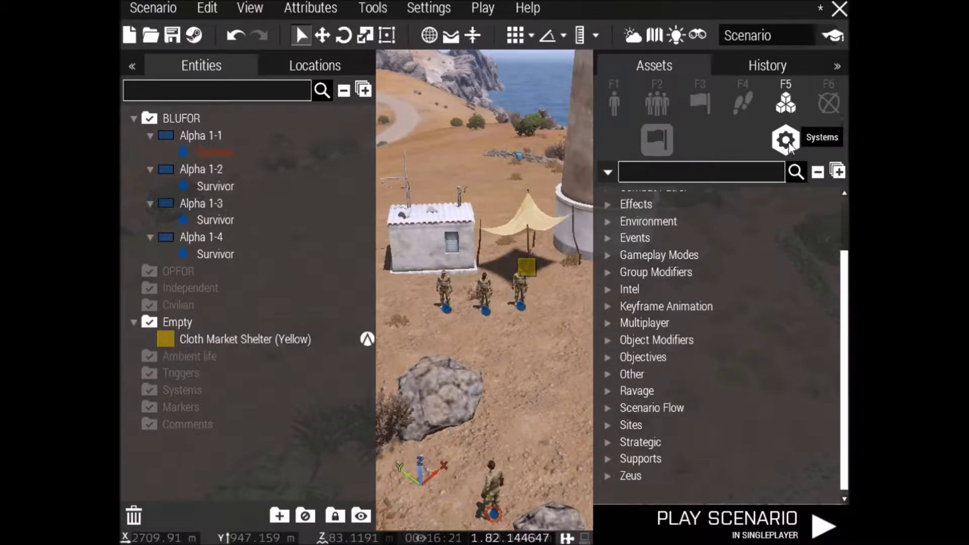
pyautogui.click(614, 389)
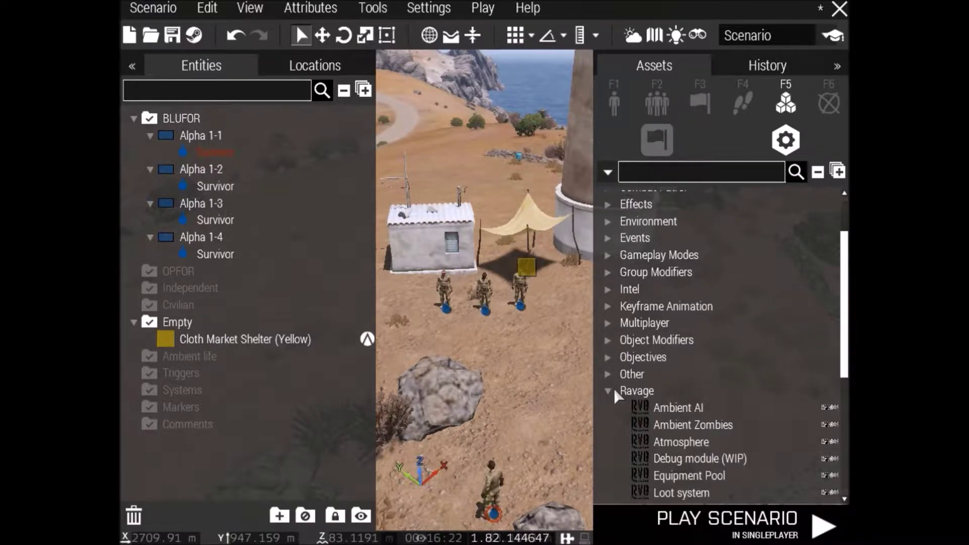
pyautogui.scroll(-4, 775, 390)
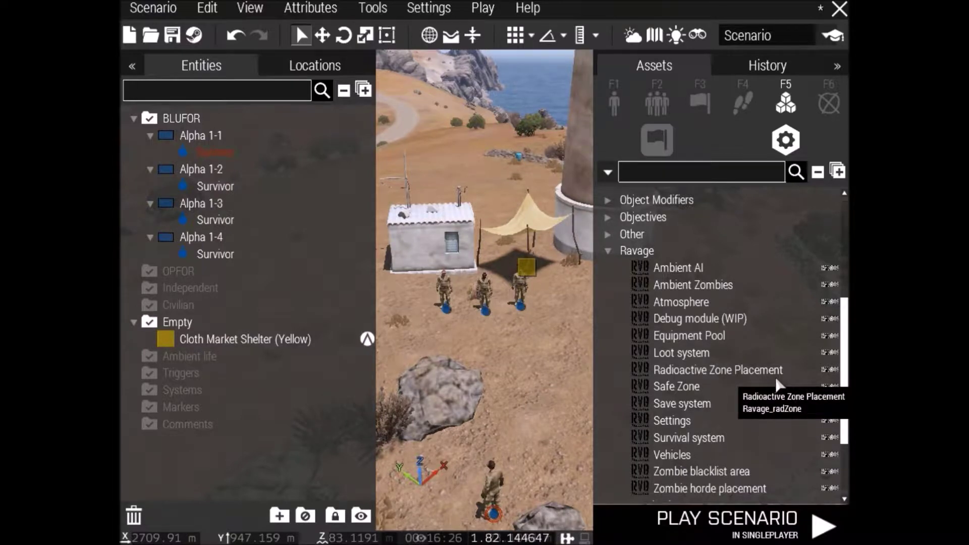
pyautogui.click(707, 267)
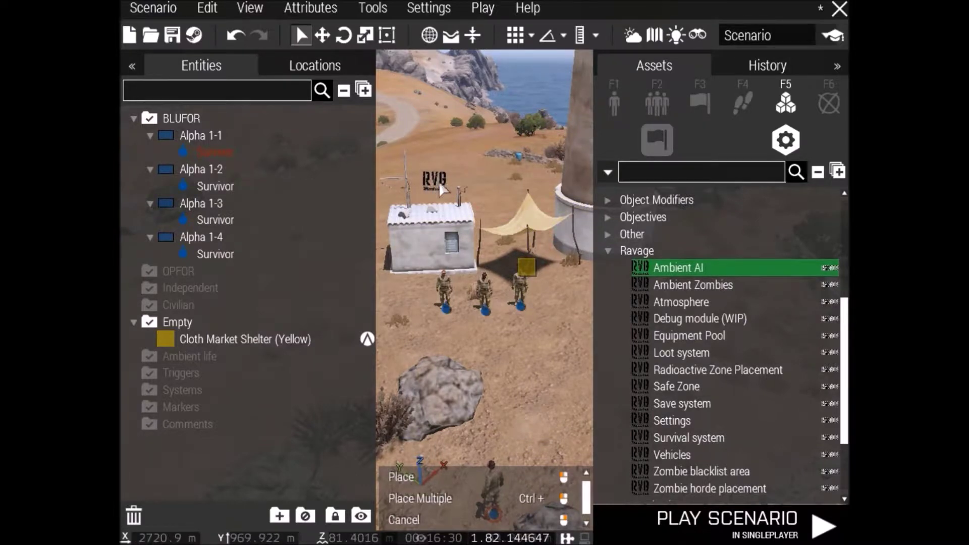
pyautogui.click(437, 181)
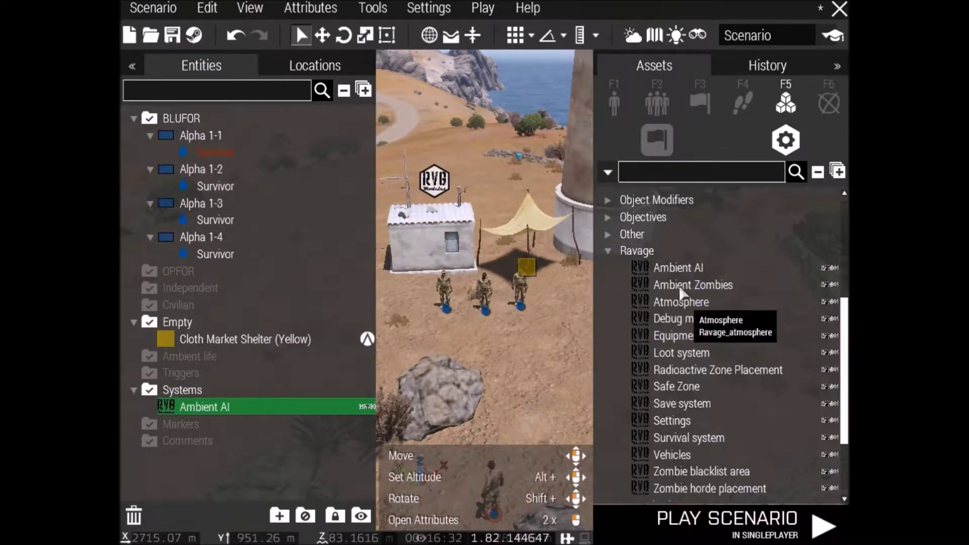
pyautogui.click(680, 288)
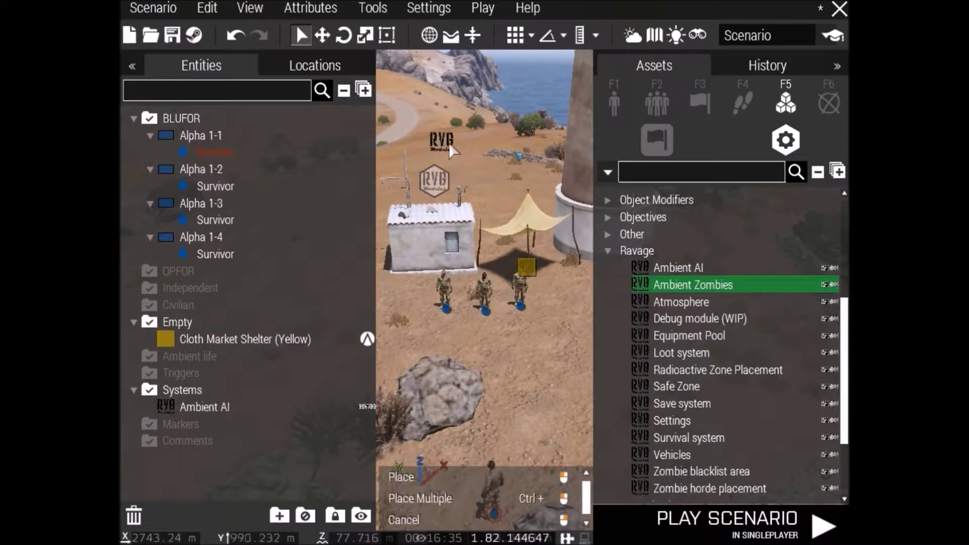
pyautogui.click(449, 143)
pyautogui.click(674, 301)
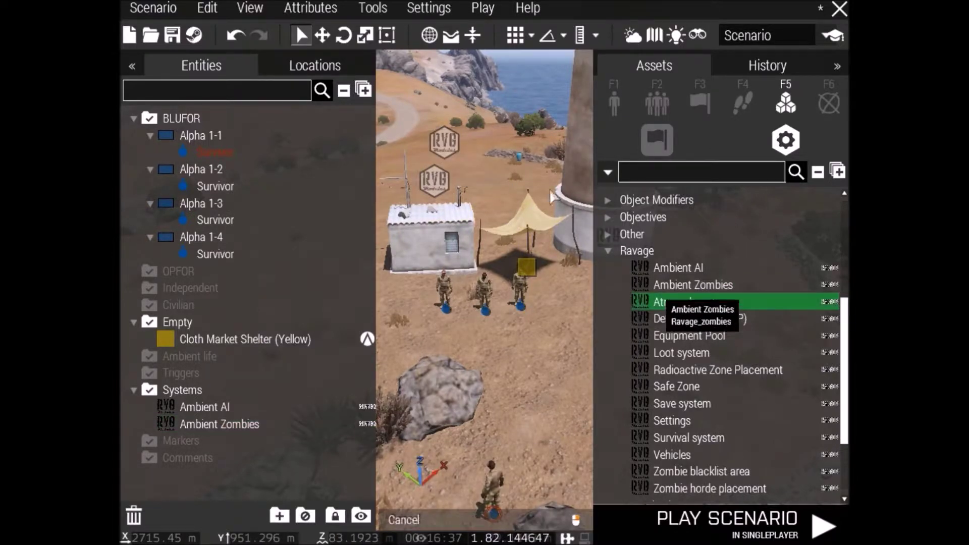
pyautogui.click(489, 162)
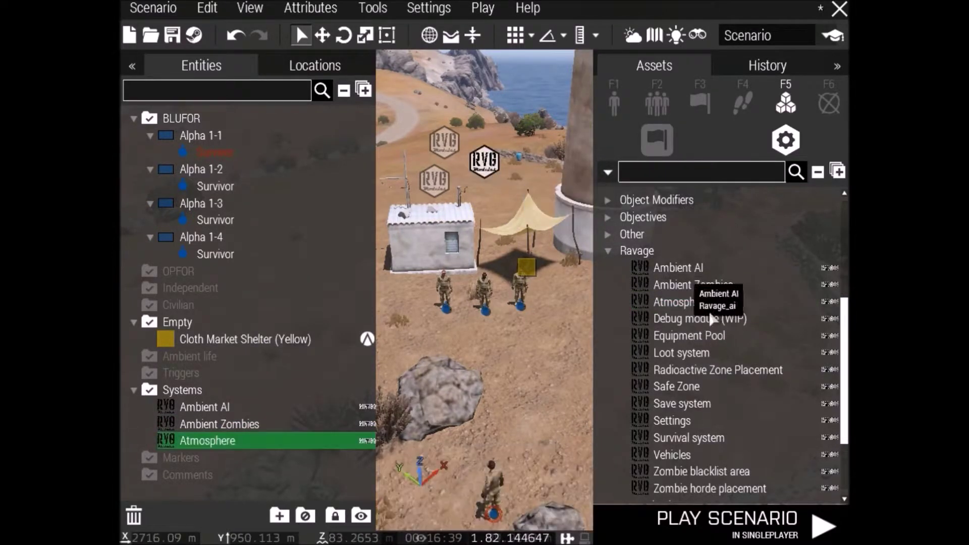
pyautogui.click(686, 336)
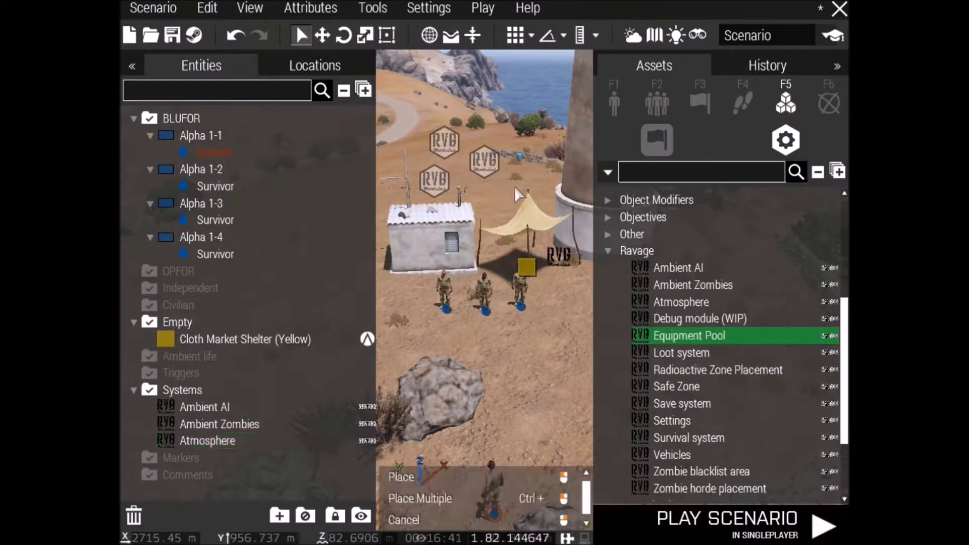
pyautogui.click(521, 138)
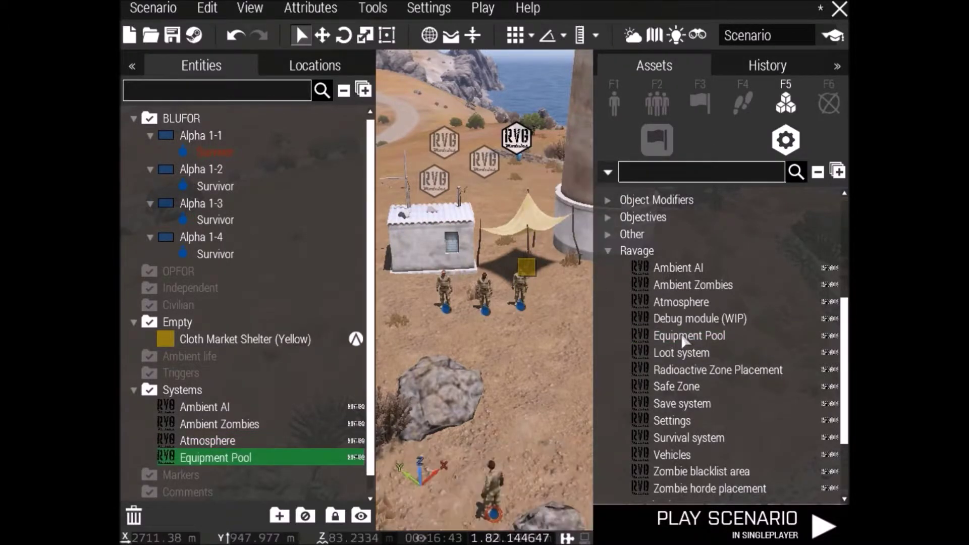
# Place the Loot system, Safe Zone, Settings, Survival system and Vehicles modules nearby
pyautogui.click(681, 353)
pyautogui.click(529, 186)
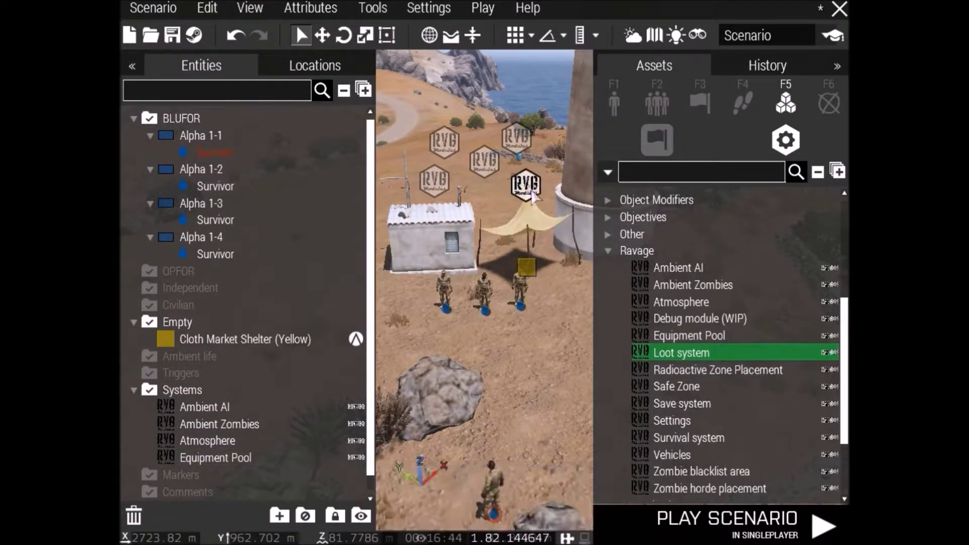
pyautogui.click(677, 386)
pyautogui.click(474, 302)
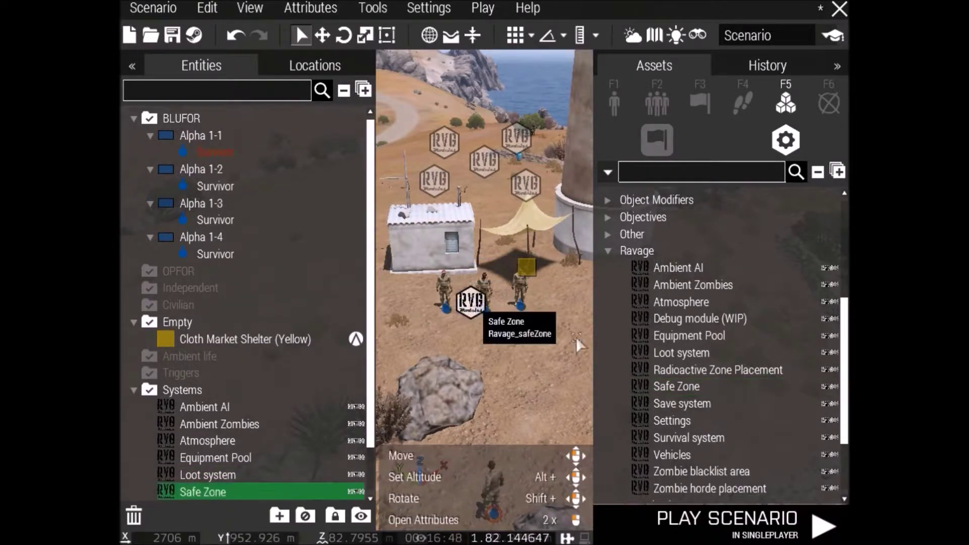
pyautogui.click(682, 421)
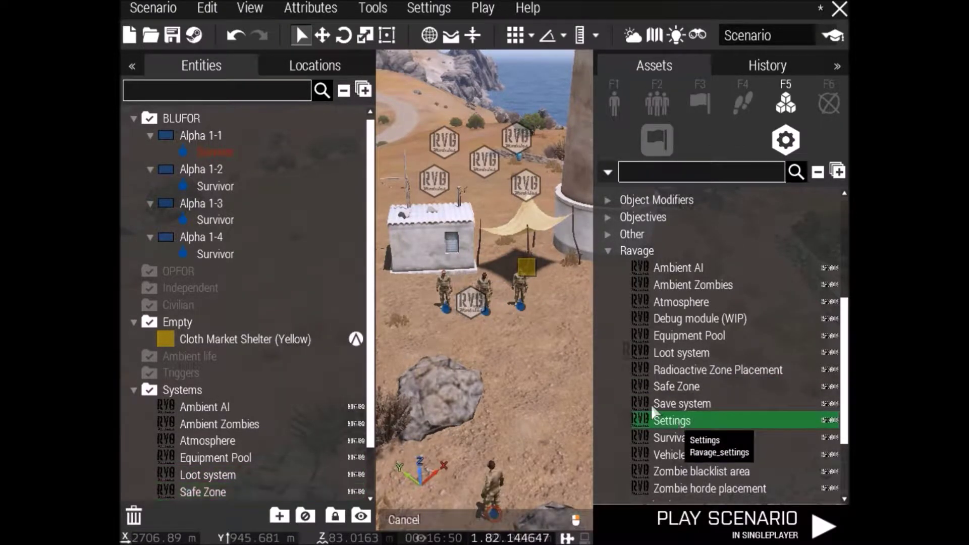
pyautogui.click(485, 199)
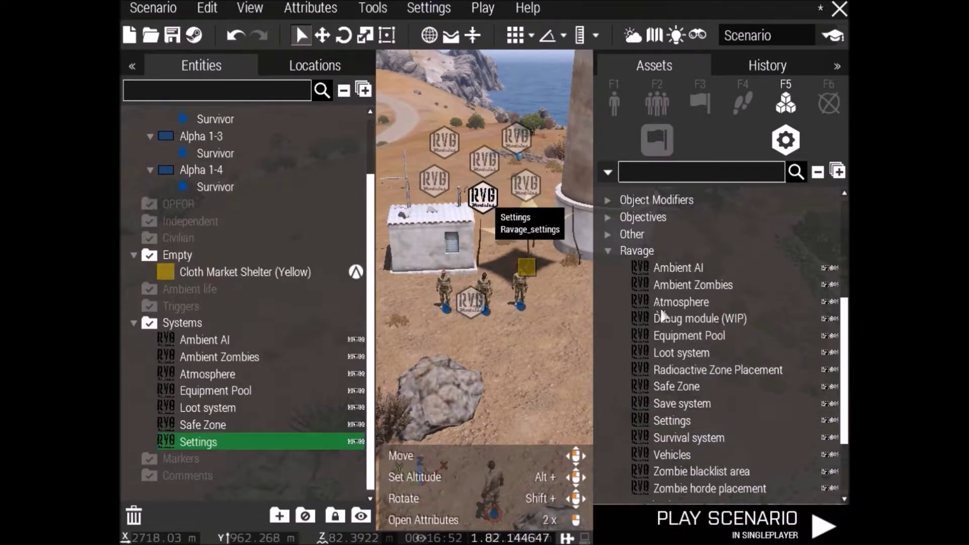
pyautogui.click(680, 439)
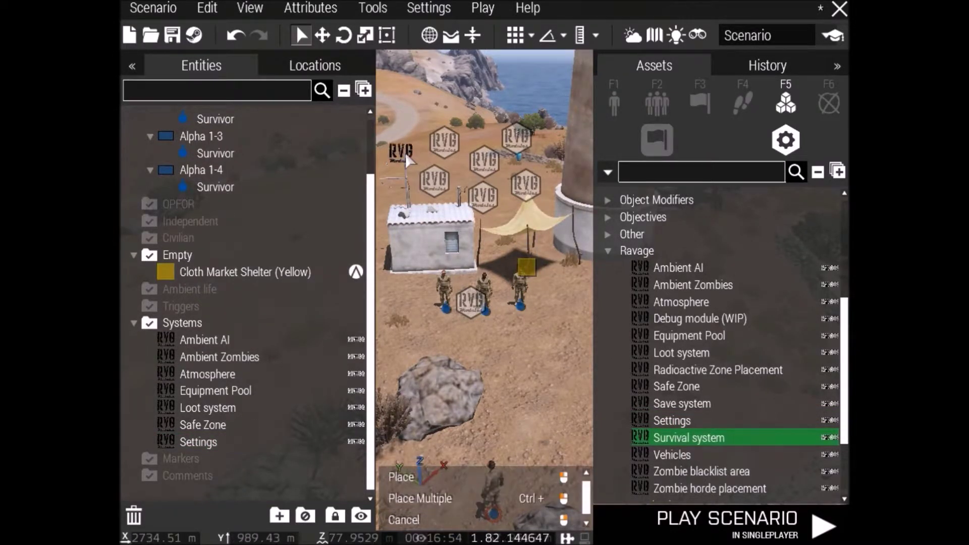
pyautogui.click(405, 153)
pyautogui.click(681, 454)
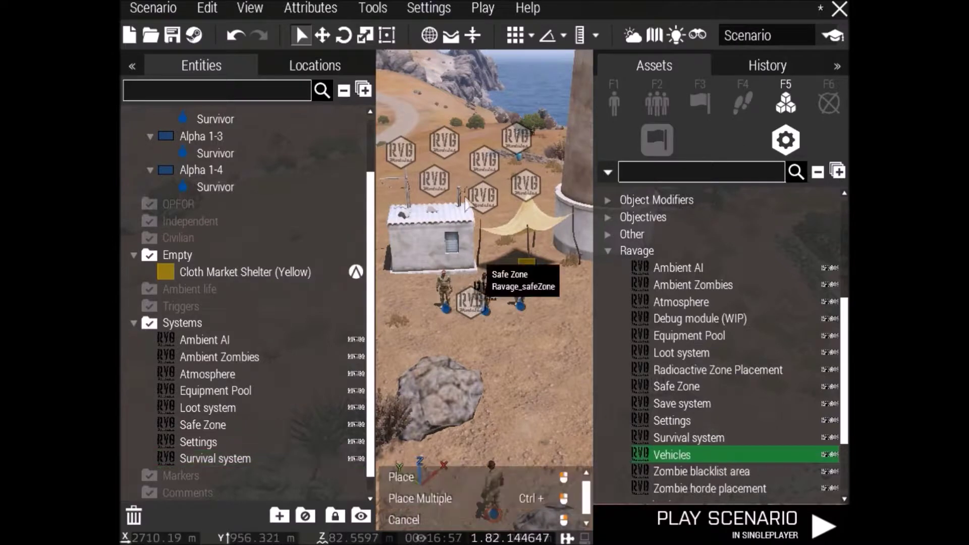
pyautogui.click(420, 115)
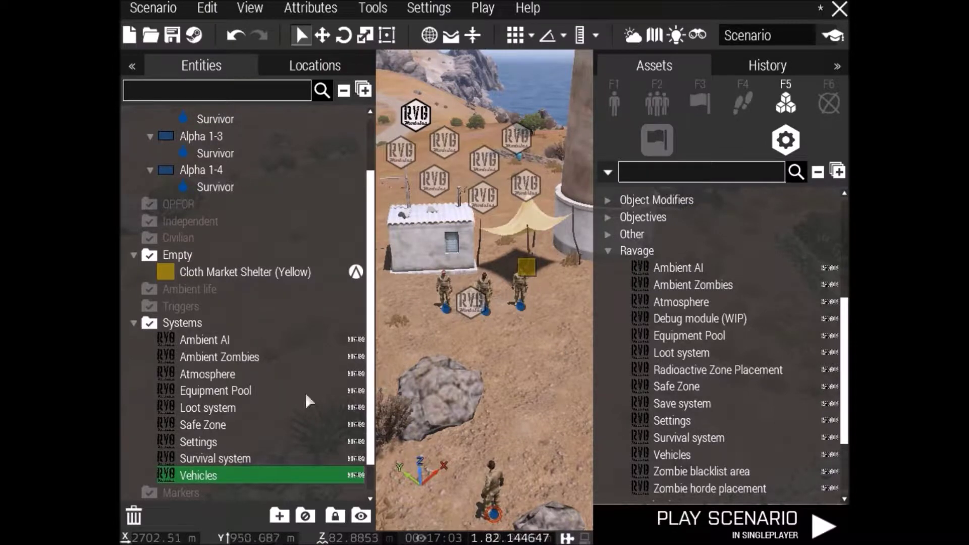
# Select each of the nine modules in the Entities list, ending on Ambient AI
pyautogui.click(226, 339)
pyautogui.click(232, 362)
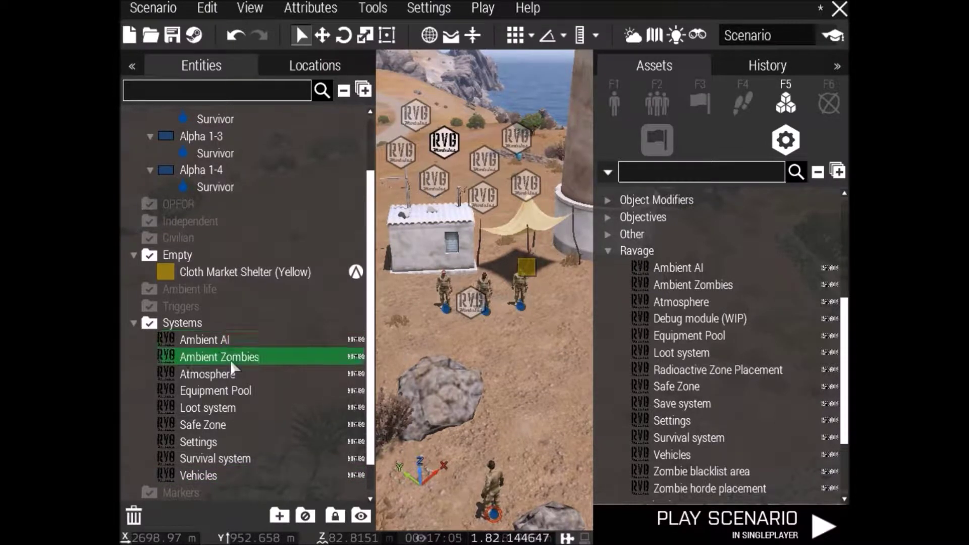
pyautogui.click(235, 374)
pyautogui.click(234, 391)
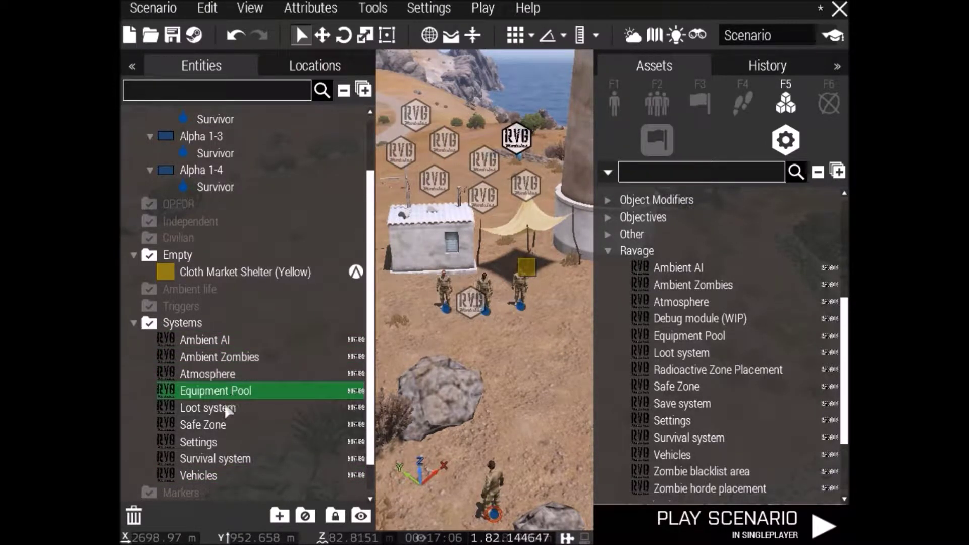
pyautogui.click(226, 408)
pyautogui.click(222, 427)
pyautogui.click(216, 443)
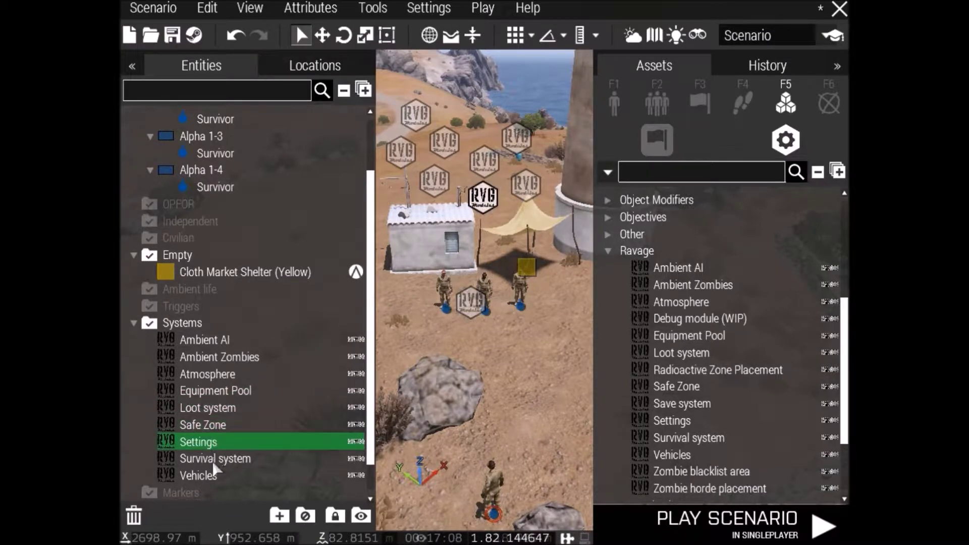
pyautogui.click(214, 459)
pyautogui.click(213, 476)
pyautogui.click(229, 342)
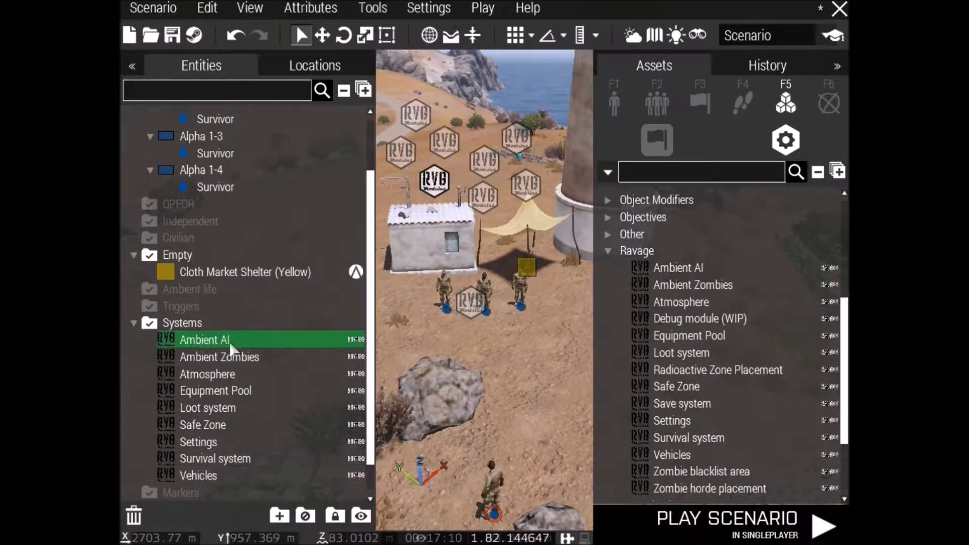
# Set Ambient AI's Friendly Forces and Secondary Hostile Forces to None
pyautogui.doubleClick(238, 341)
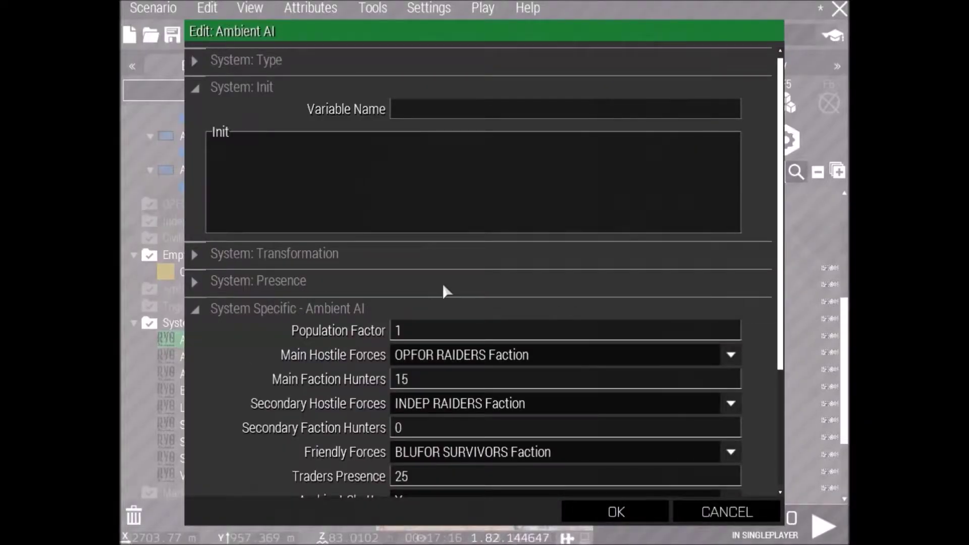
pyautogui.scroll(-3, 444, 290)
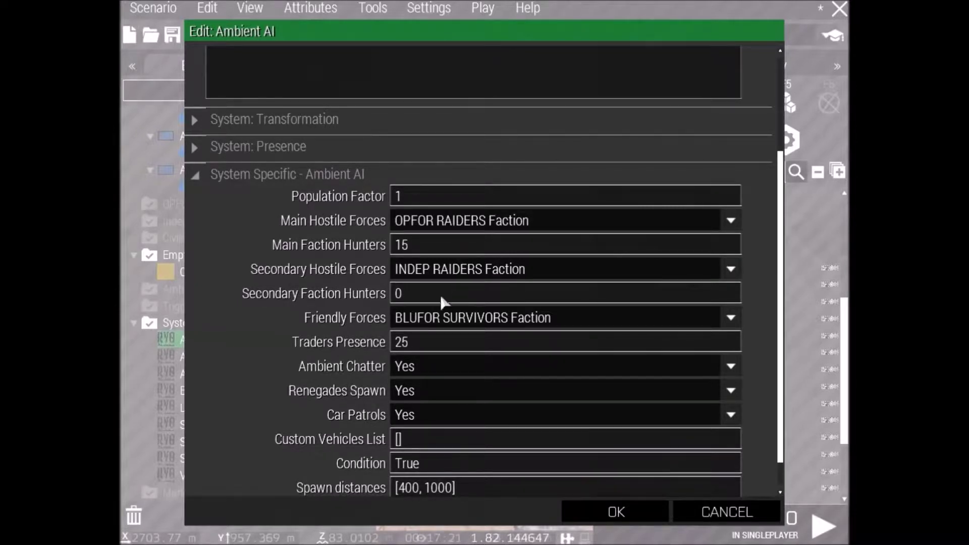
pyautogui.click(507, 321)
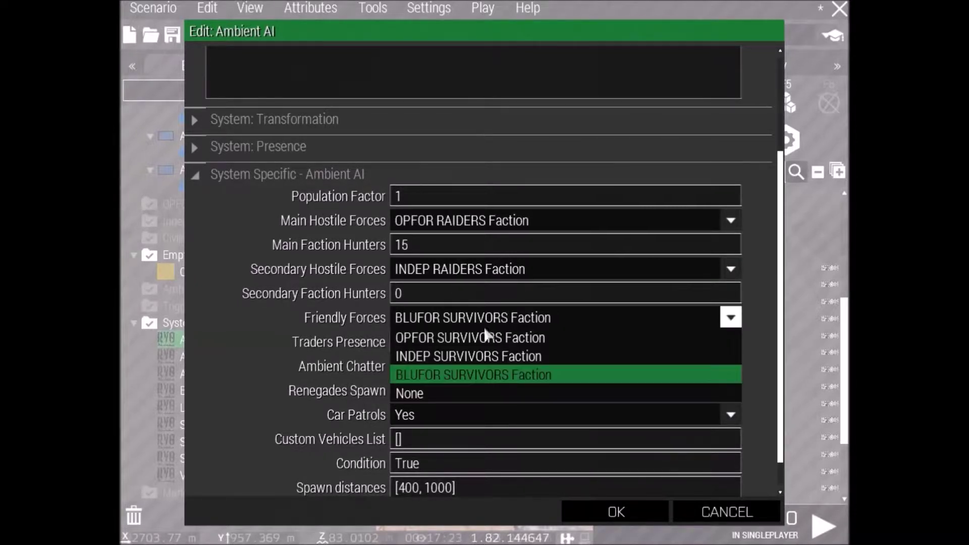
pyautogui.click(437, 389)
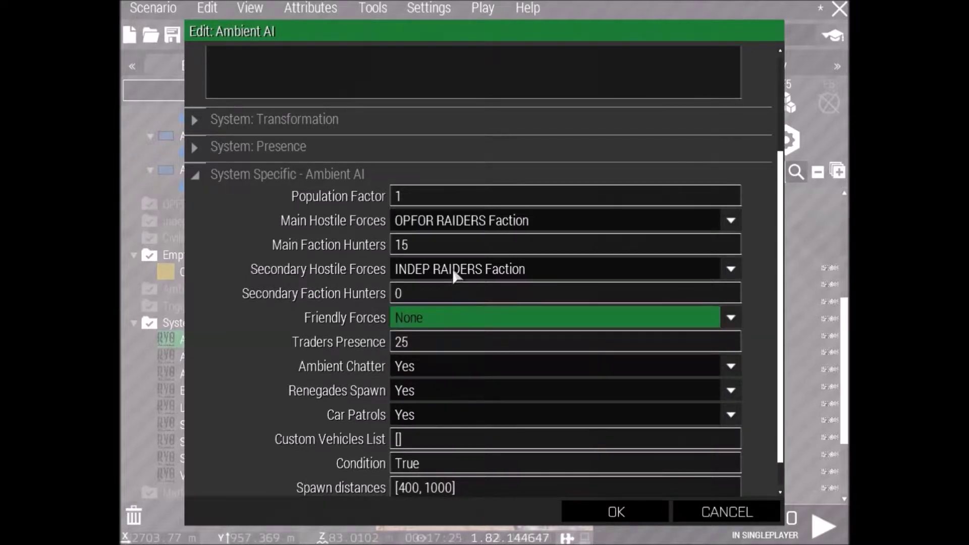
pyautogui.click(453, 277)
pyautogui.click(423, 511)
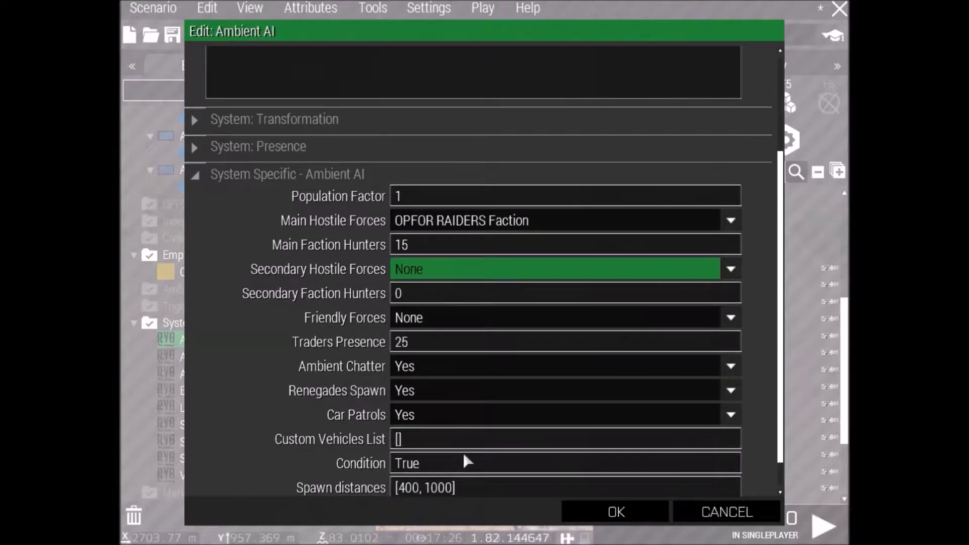
# Set Main Faction Hunters to 66 and the spawn distances to [200, 800]
pyautogui.click(474, 247)
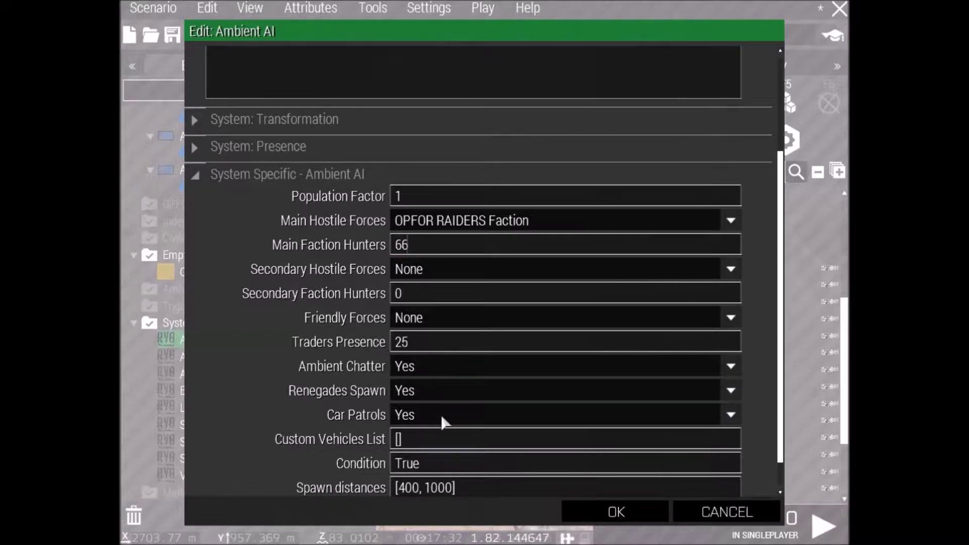
pyautogui.scroll(-1, 441, 418)
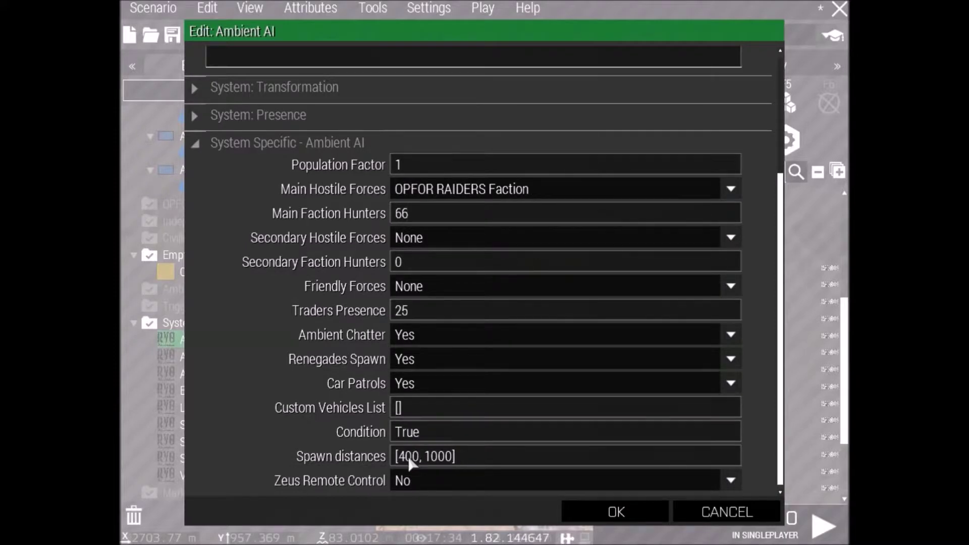
pyautogui.press('BackSpace')
pyautogui.write('2')
pyautogui.press('Right')
pyautogui.press('Right')
pyautogui.press('Right')
pyautogui.press('Right')
pyautogui.press('Right')
pyautogui.press('Right')
pyautogui.press('BackSpace')
pyautogui.press('BackSpace')
pyautogui.write('8')
# Confirm Ambient AI, then set Ambient Zombies to both types with bolters ratio 01
pyautogui.click(609, 512)
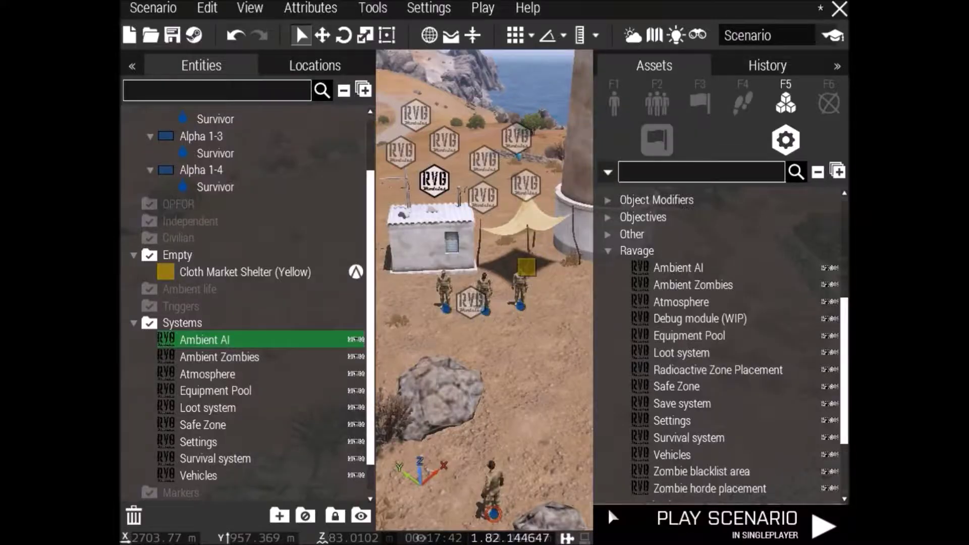
pyautogui.doubleClick(234, 357)
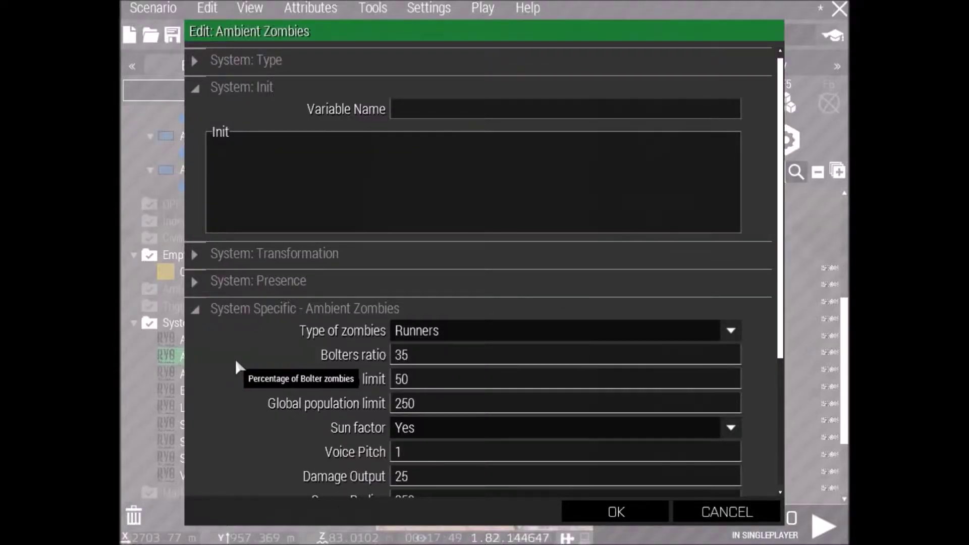
pyautogui.click(458, 331)
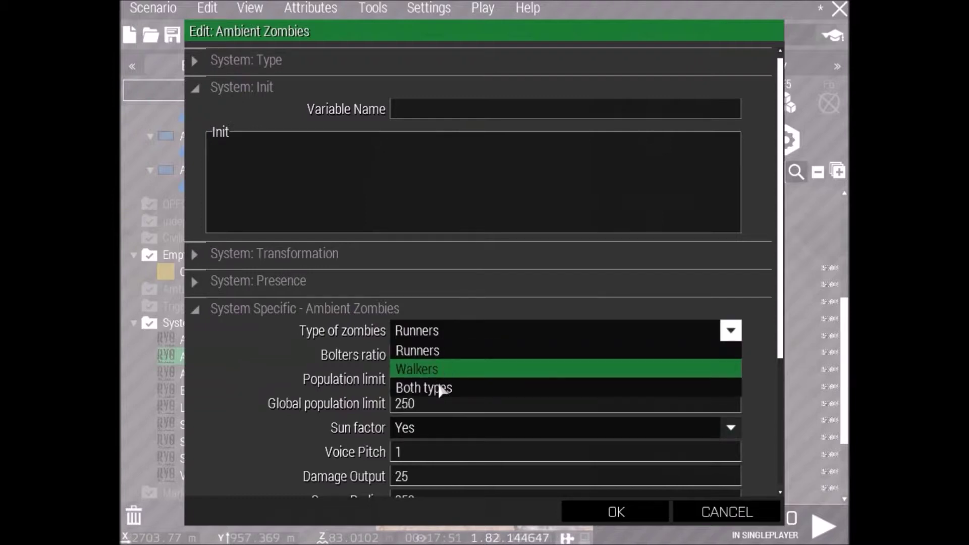
pyautogui.click(448, 389)
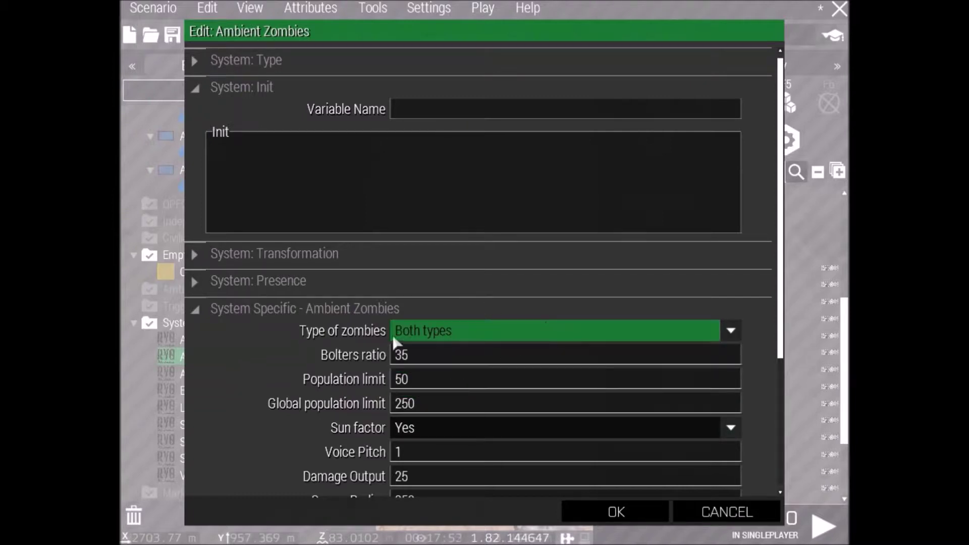
pyautogui.click(443, 356)
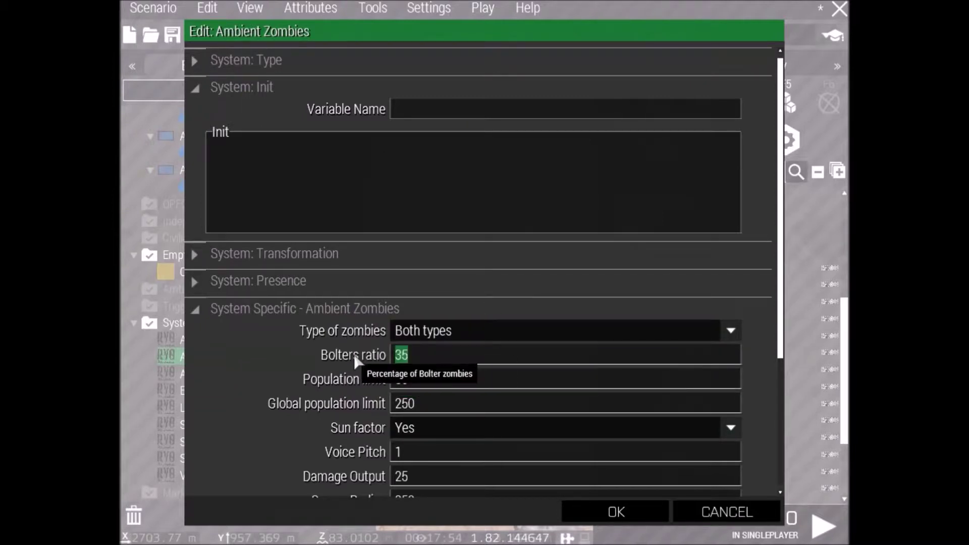
pyautogui.write('01')
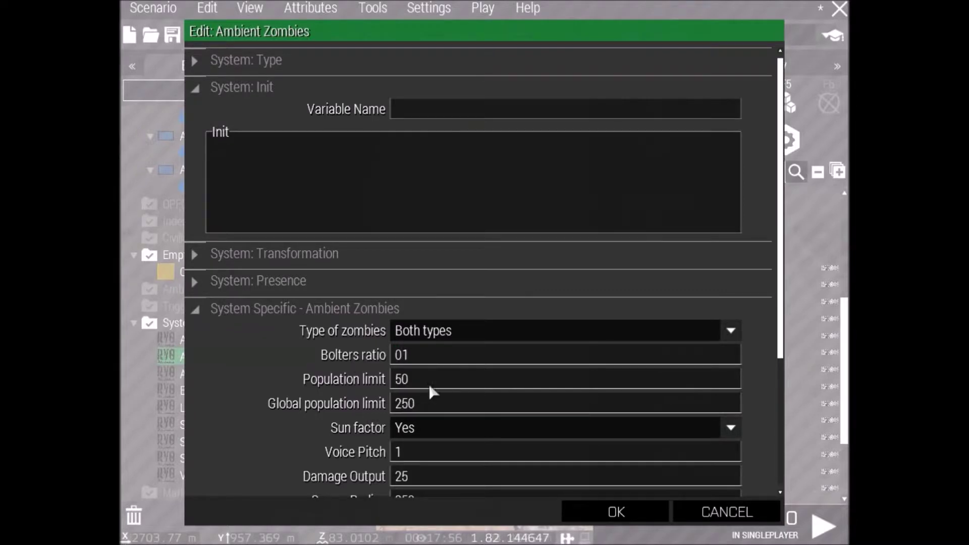
# Set zombie population limit 4, global limit 999, sun factor off, and confirm
pyautogui.moveTo(389, 381); pyautogui.dragTo(551, 381)
pyautogui.write('4')
pyautogui.moveTo(373, 404); pyautogui.dragTo(435, 404)
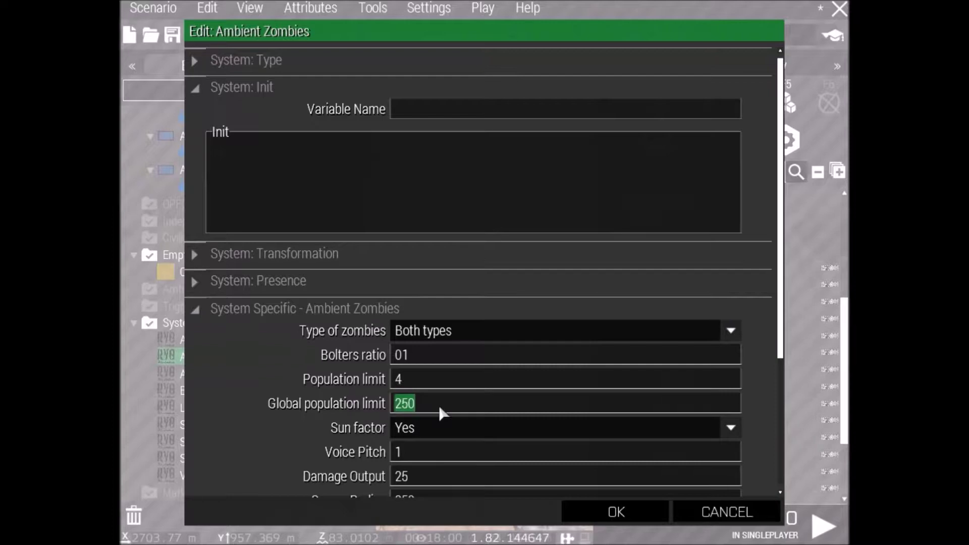
pyautogui.write('999')
pyautogui.click(456, 429)
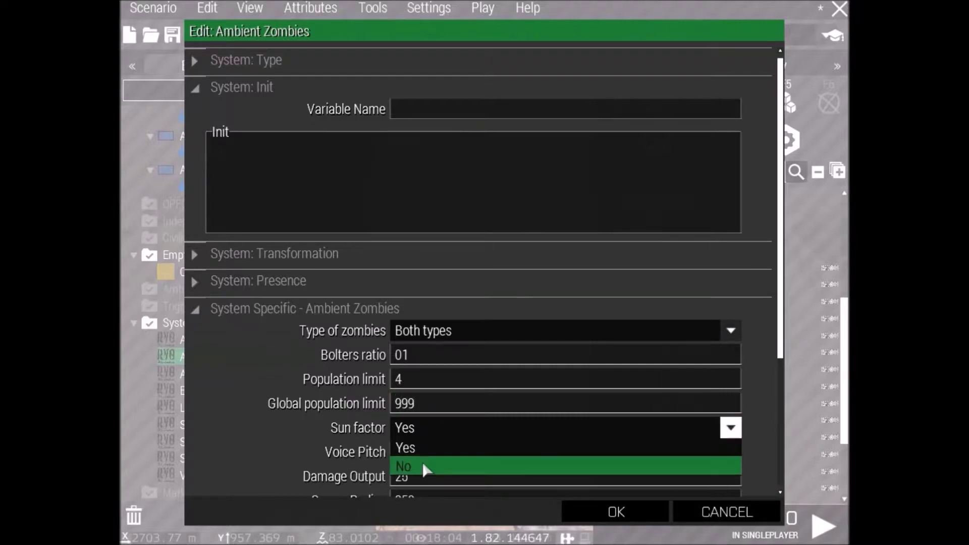
pyautogui.click(425, 462)
pyautogui.scroll(-3, 600, 449)
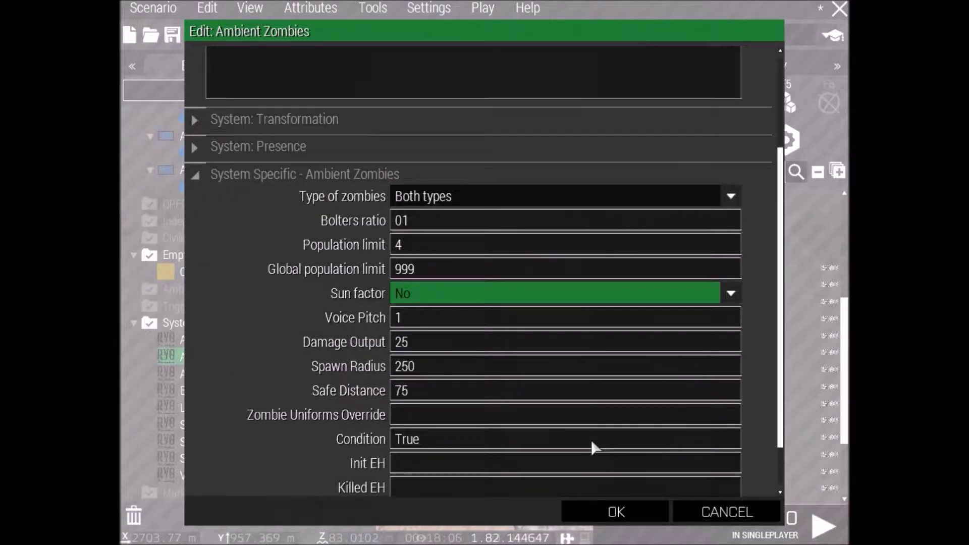
pyautogui.scroll(-2, 572, 443)
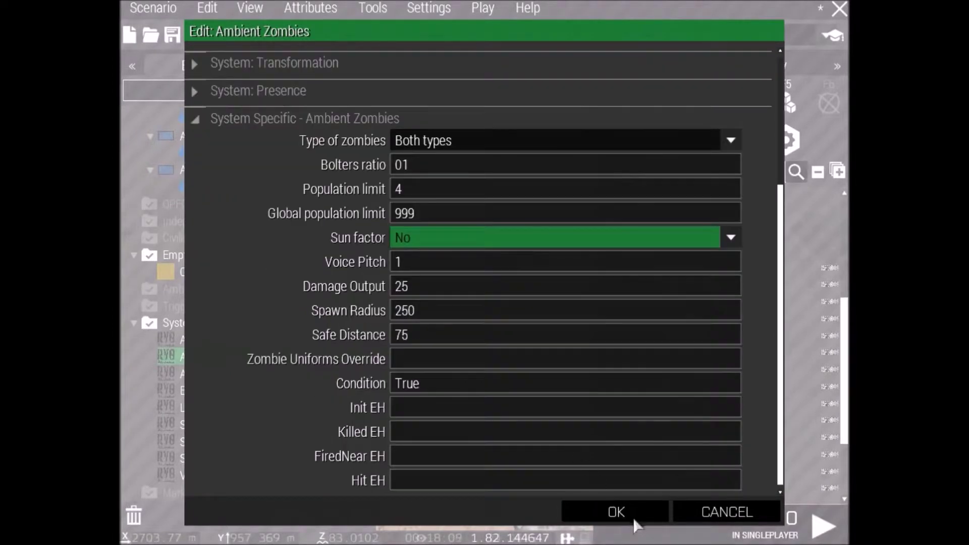
pyautogui.click(639, 514)
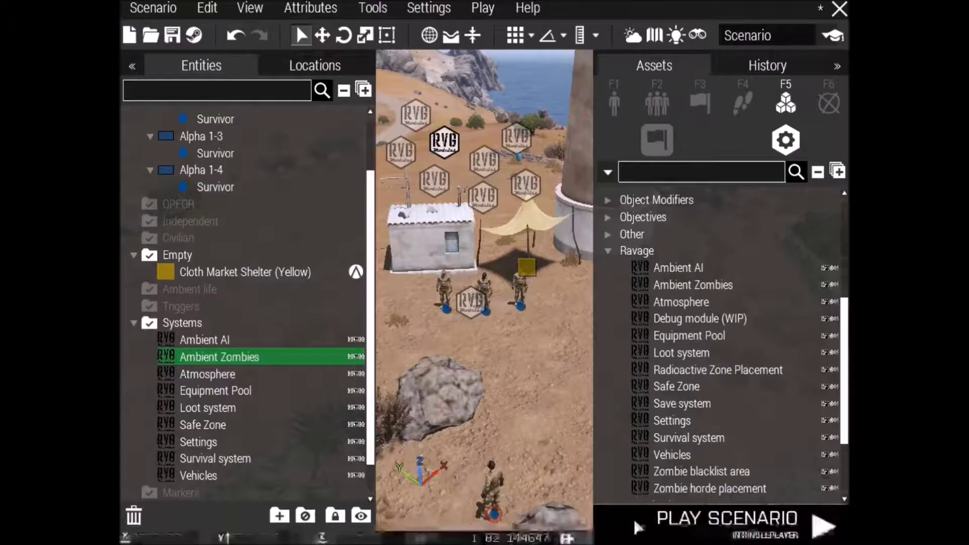
# Set the Atmosphere module's Dynamic Weather to Yes and confirm it
pyautogui.click(222, 376)
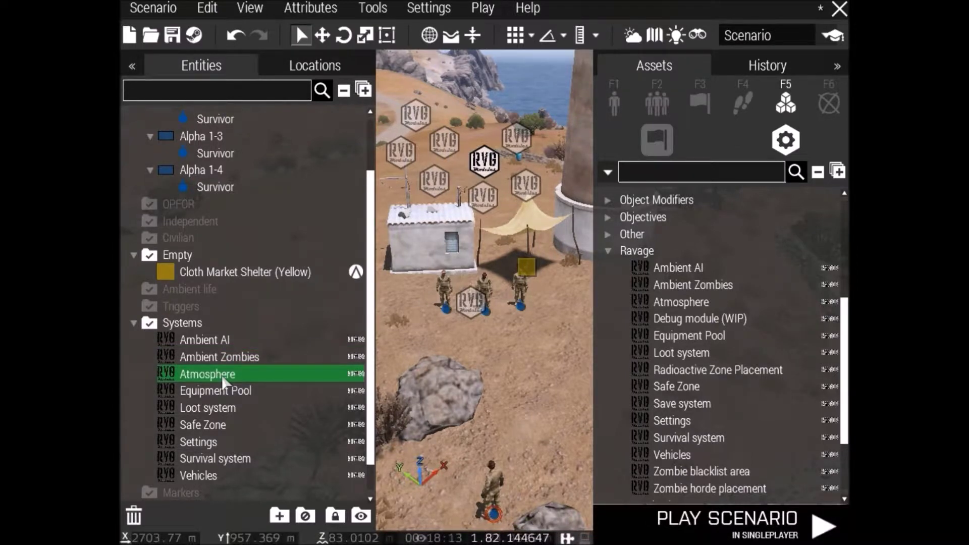
pyautogui.doubleClick(223, 379)
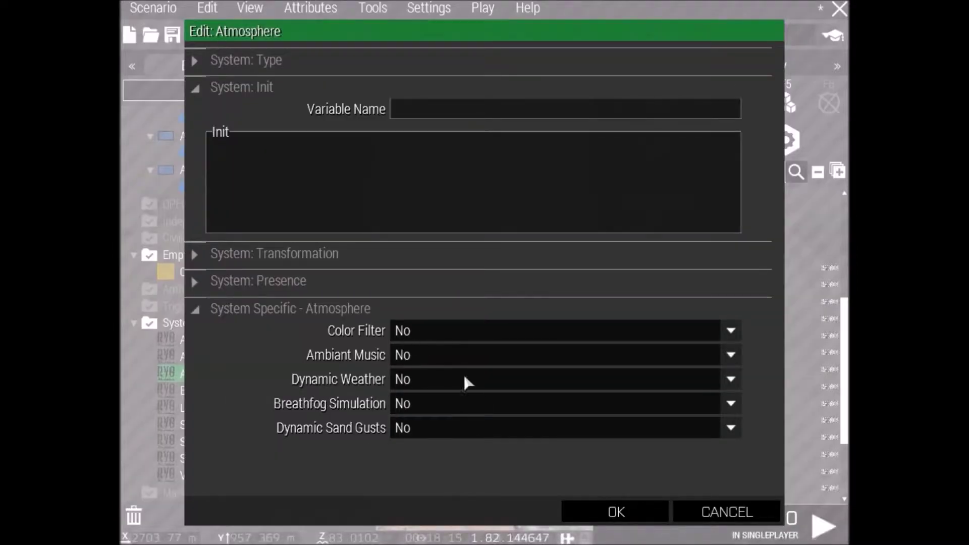
pyautogui.click(426, 384)
pyautogui.click(409, 398)
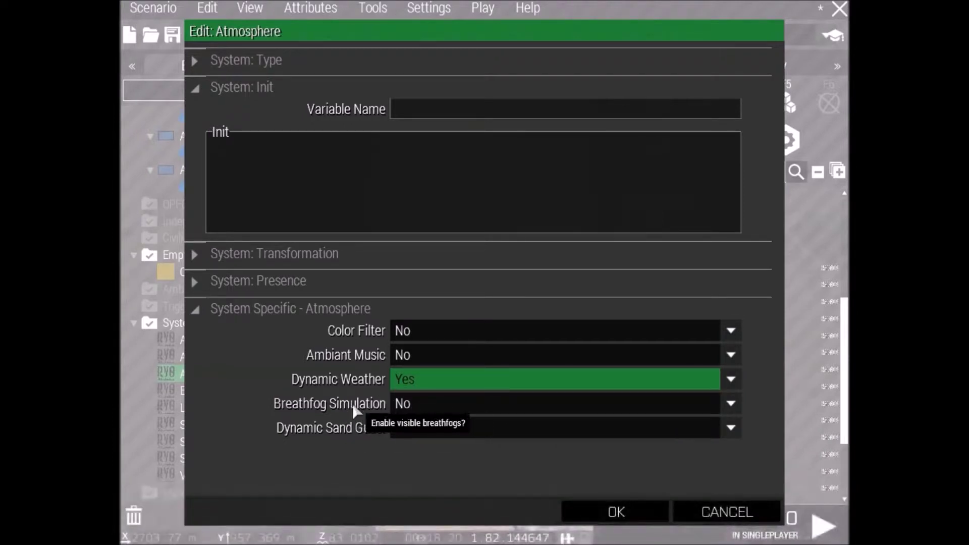
pyautogui.click(601, 515)
pyautogui.click(222, 393)
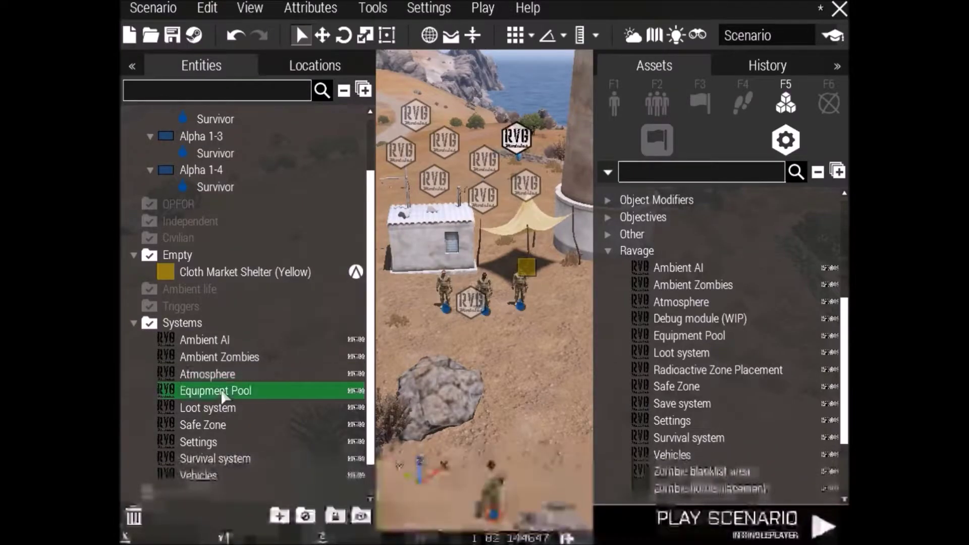
# Set the Equipment Pool preset to None, military uniforms to 66, and infected equipment to Yes
pyautogui.doubleClick(222, 393)
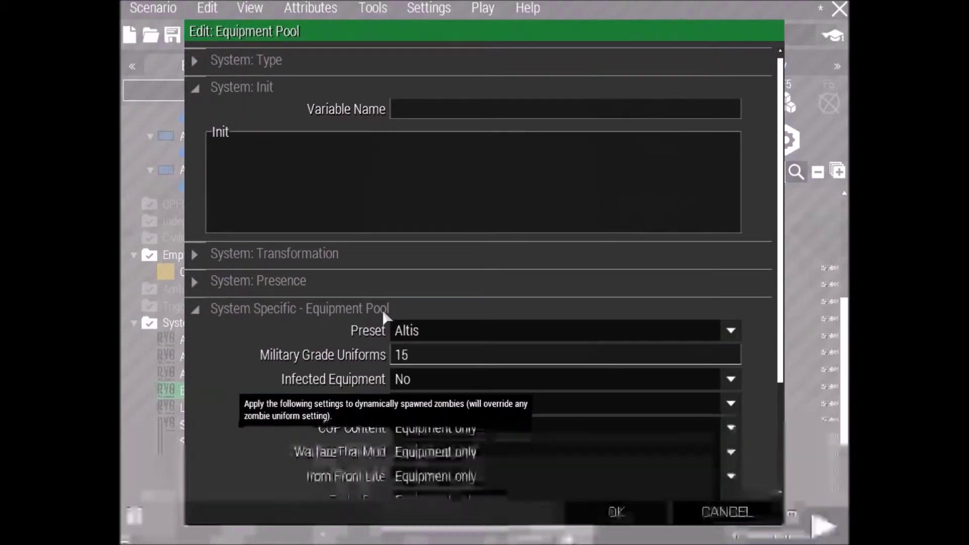
pyautogui.click(400, 333)
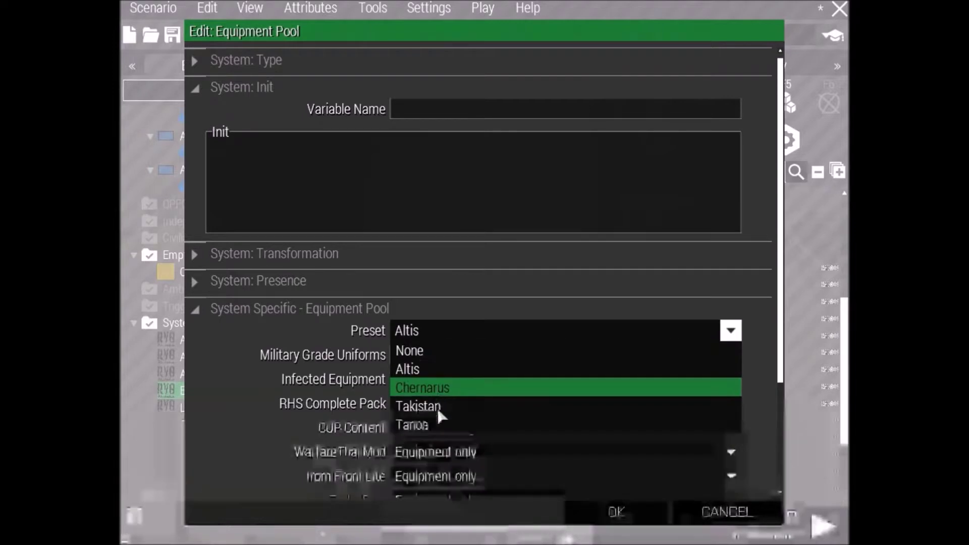
pyautogui.click(437, 353)
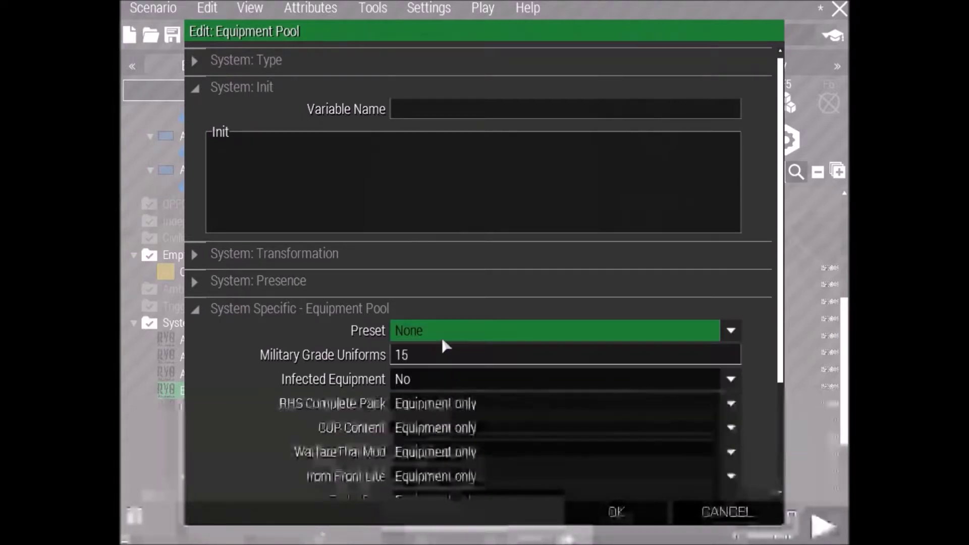
pyautogui.click(400, 356)
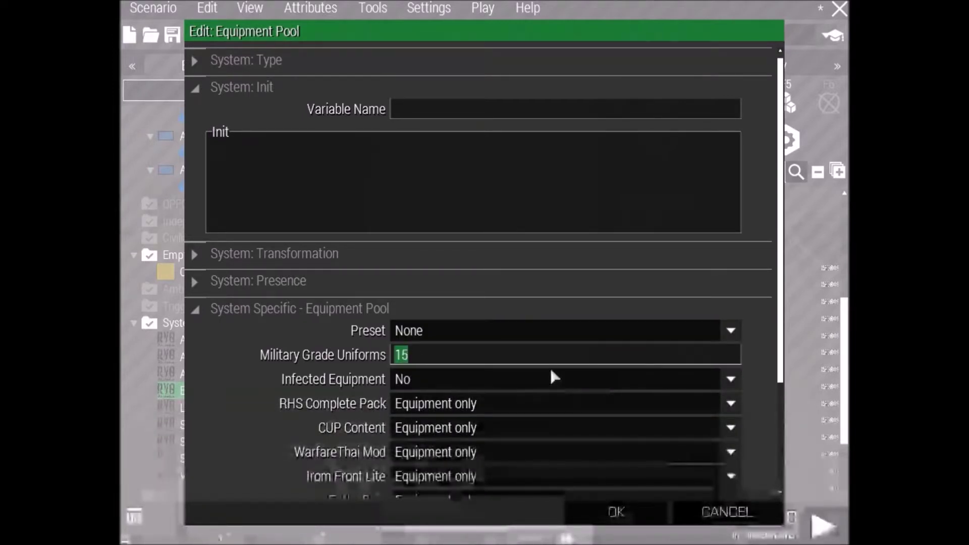
pyautogui.write('66')
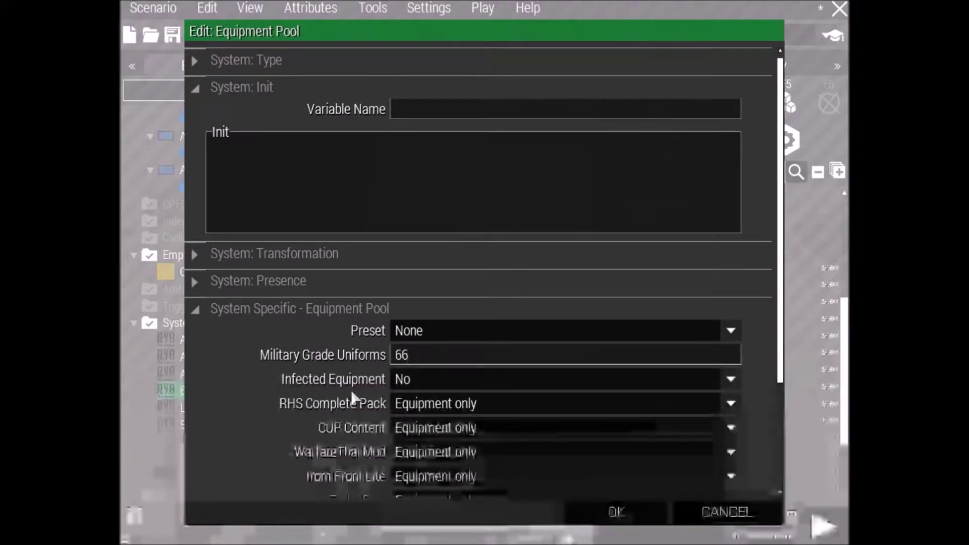
pyautogui.click(437, 387)
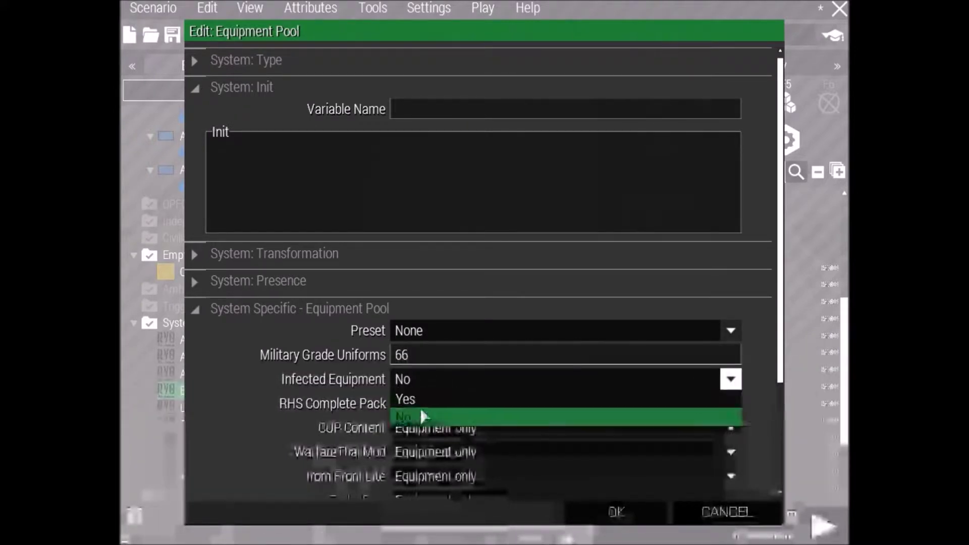
pyautogui.click(423, 416)
pyautogui.click(418, 389)
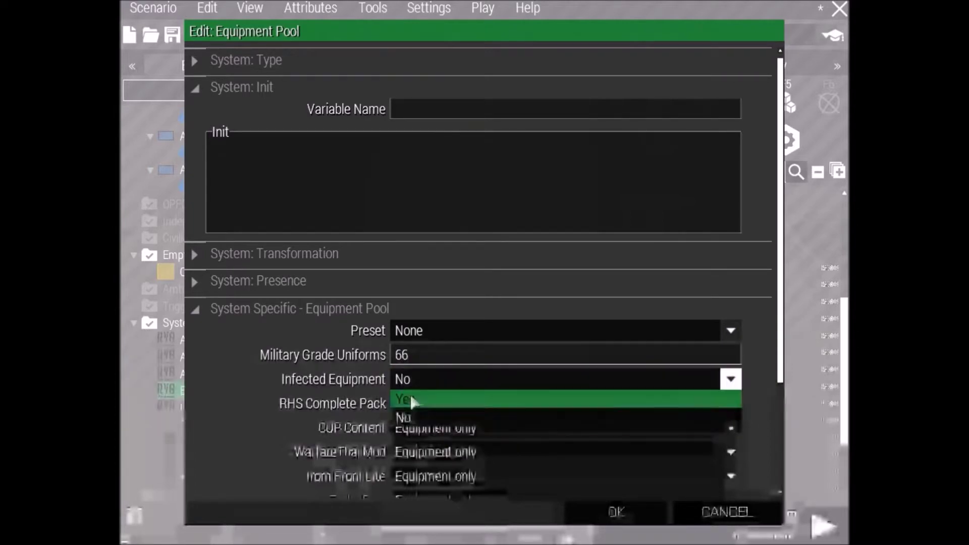
pyautogui.click(411, 398)
# Include the RHS Complete Pack, set Arma 3 Content to Limited, and save
pyautogui.scroll(-2, 444, 413)
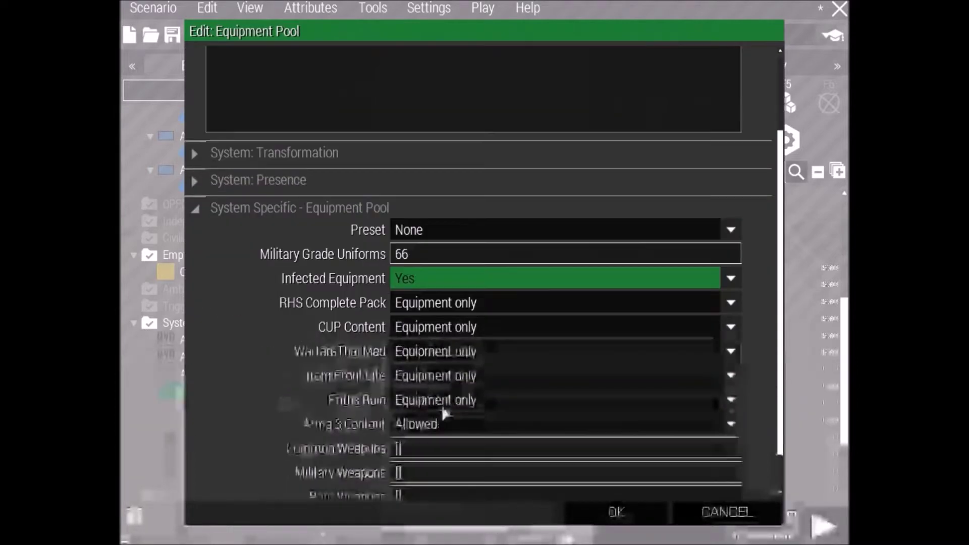
pyautogui.click(449, 305)
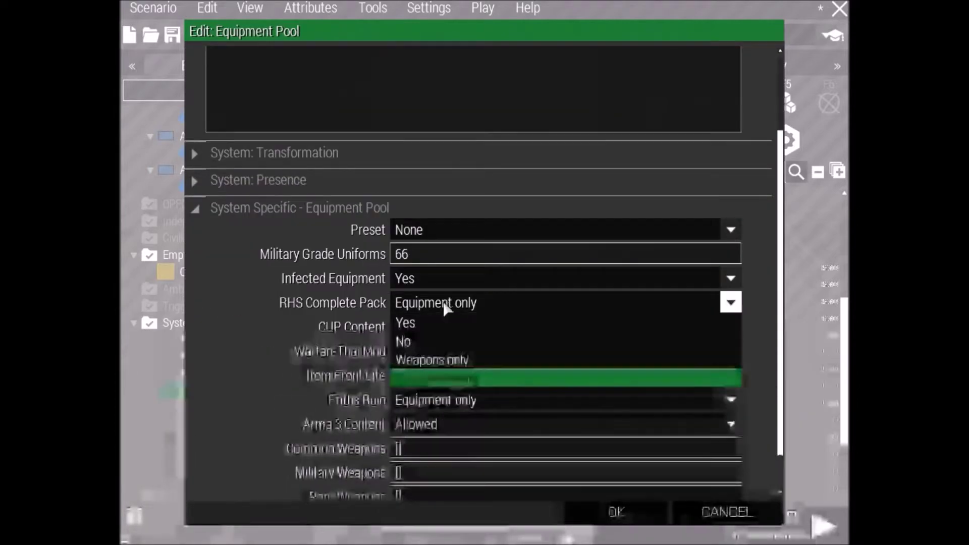
pyautogui.click(418, 324)
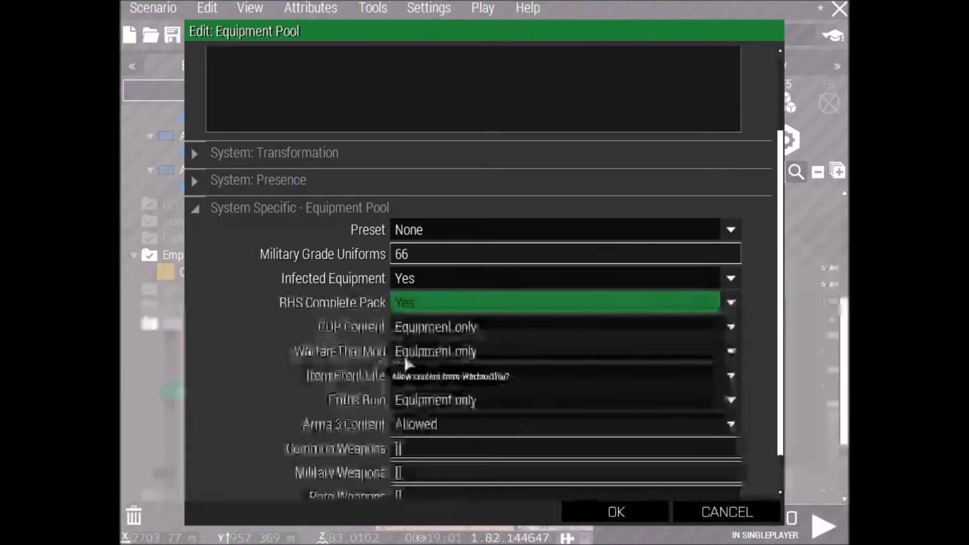
pyautogui.click(434, 425)
pyautogui.click(424, 463)
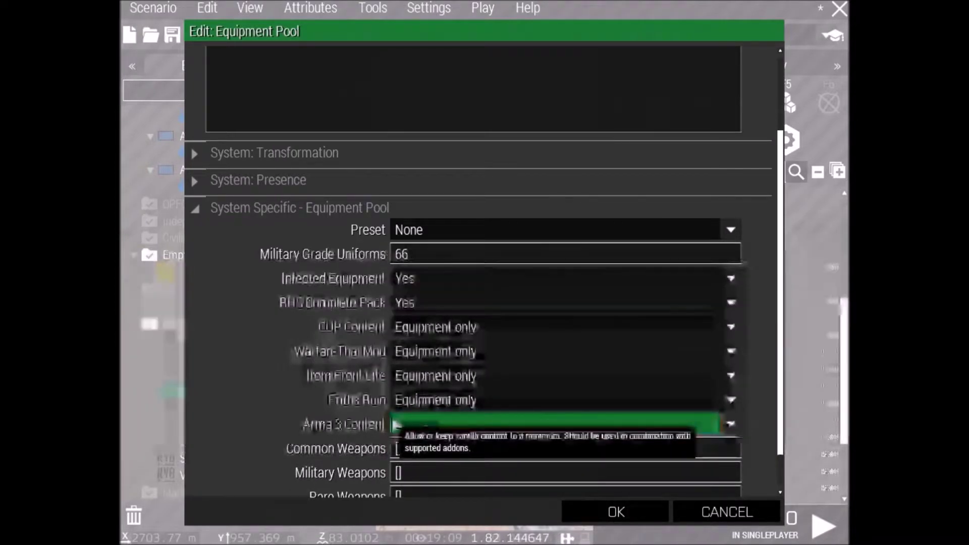
pyautogui.click(625, 510)
# Change the first two civilian loot spawn chances in Loot system to 66,33
pyautogui.doubleClick(221, 410)
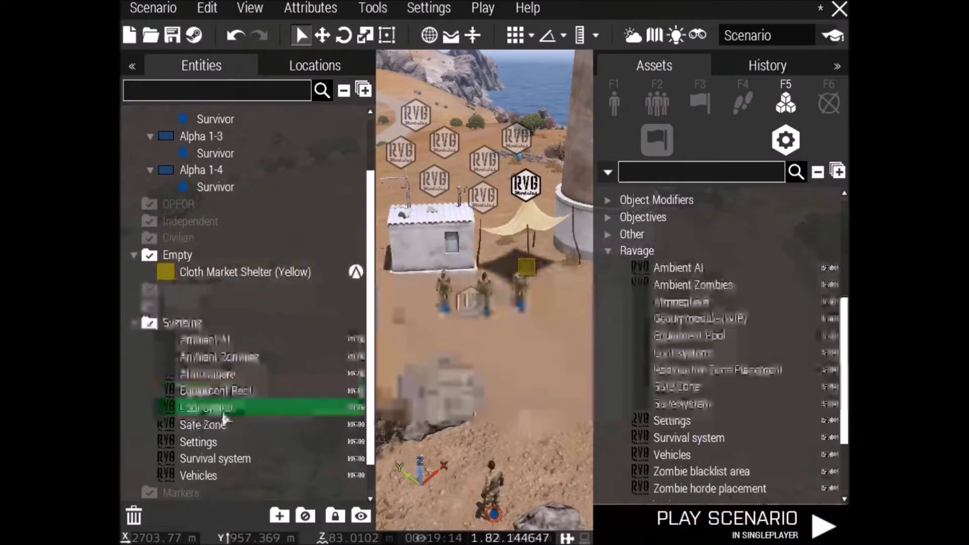
pyautogui.scroll(-4, 475, 331)
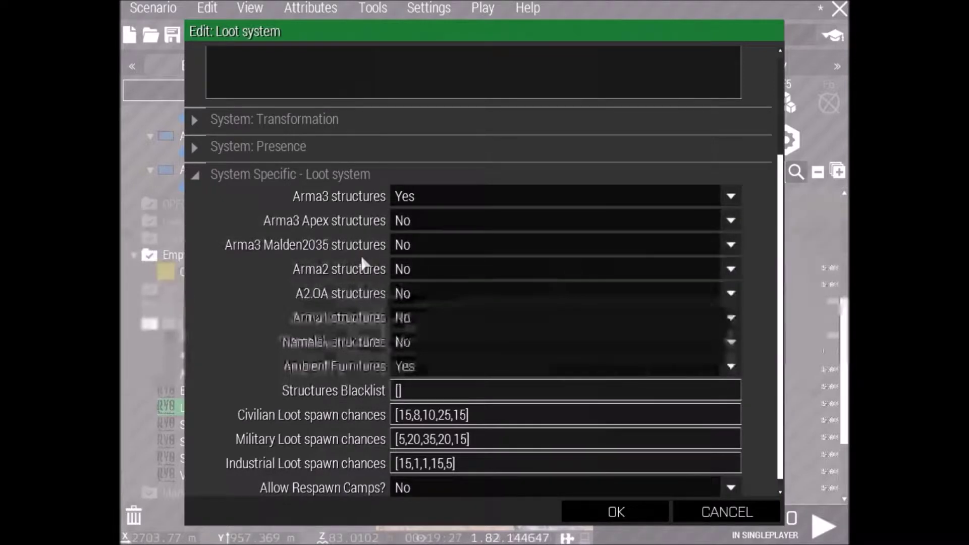
pyautogui.scroll(-1, 372, 264)
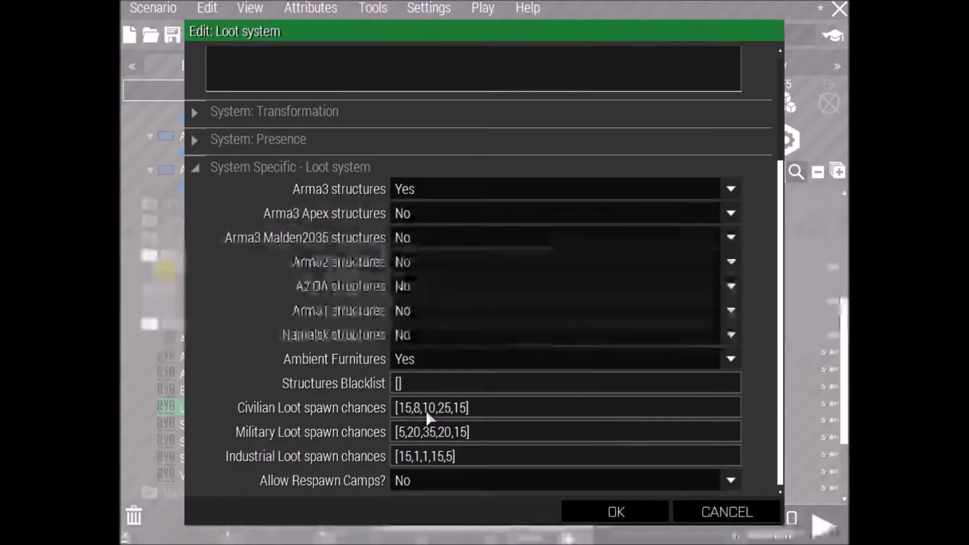
pyautogui.press('BackSpace')
pyautogui.press('BackSpace')
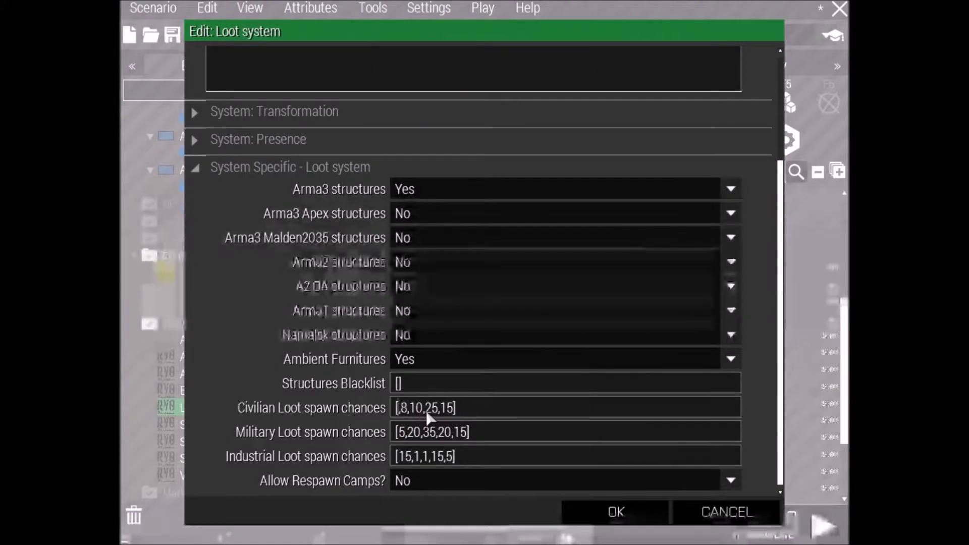
pyautogui.write('66')
pyautogui.press('Delete')
pyautogui.press('Delete')
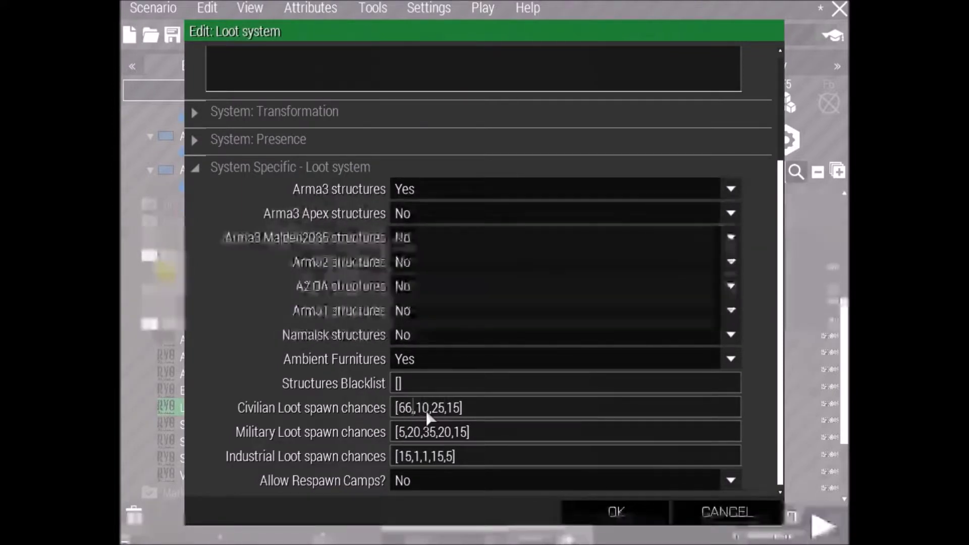
pyautogui.write('33')
pyautogui.press('Left')
pyautogui.press('Left')
pyautogui.write(',')
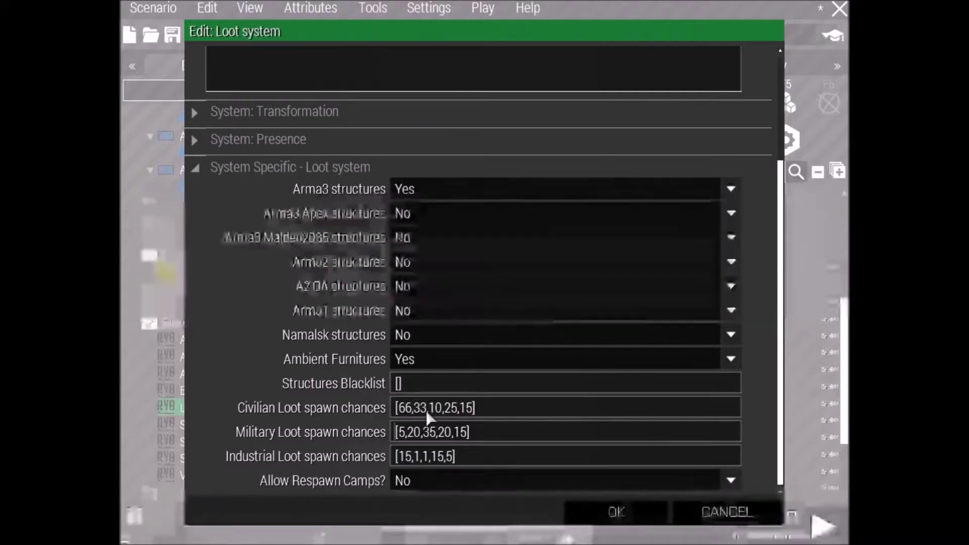
# Set the military and industrial loot chances to start with 66,33 and save
pyautogui.press('Tab')
pyautogui.press('Delete')
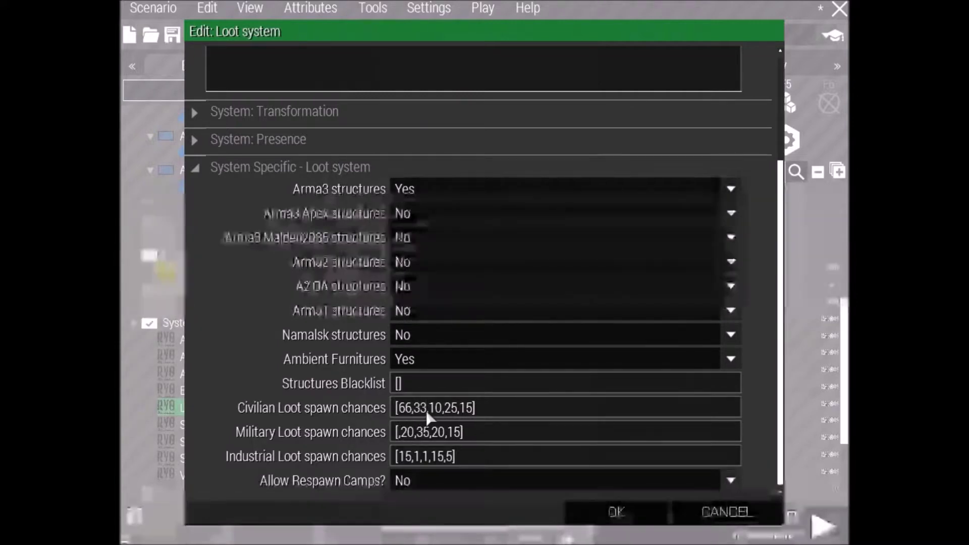
pyautogui.write('66')
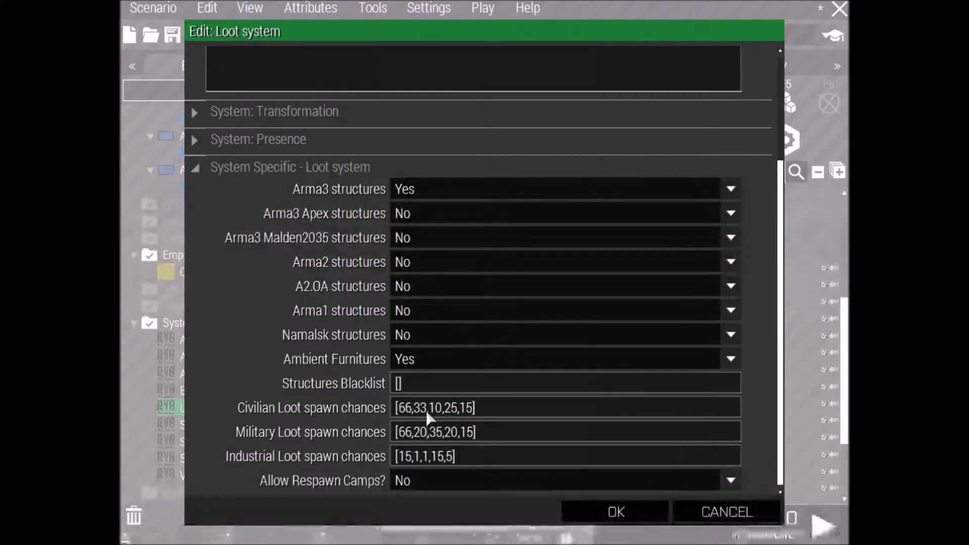
pyautogui.press('Delete')
pyautogui.press('Delete')
pyautogui.write('33')
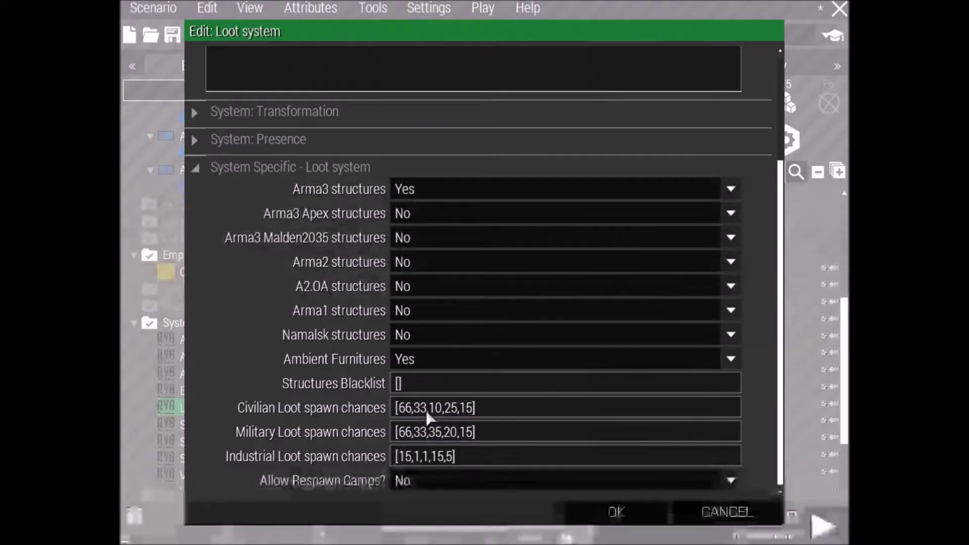
pyautogui.press('Delete')
pyautogui.press('Delete')
pyautogui.write('66')
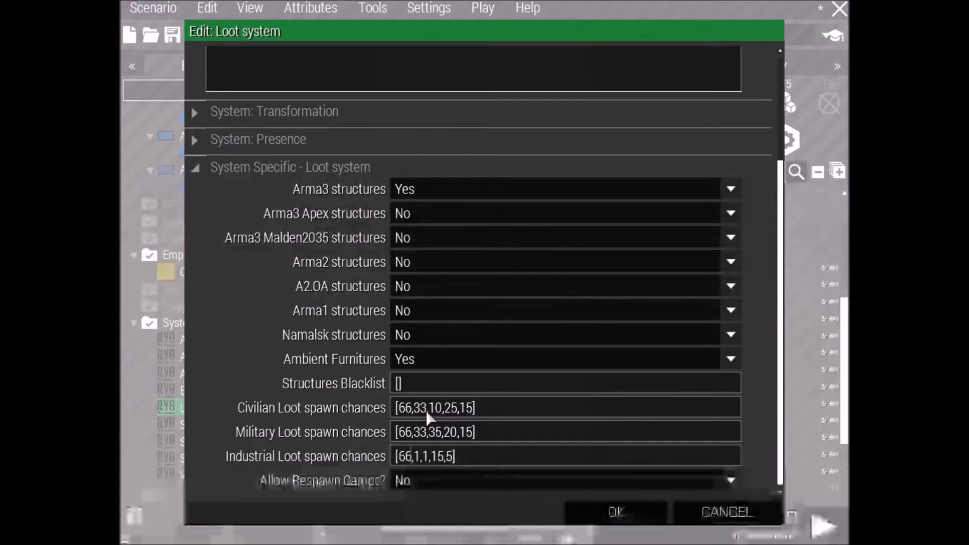
pyautogui.press('Delete')
pyautogui.write('33')
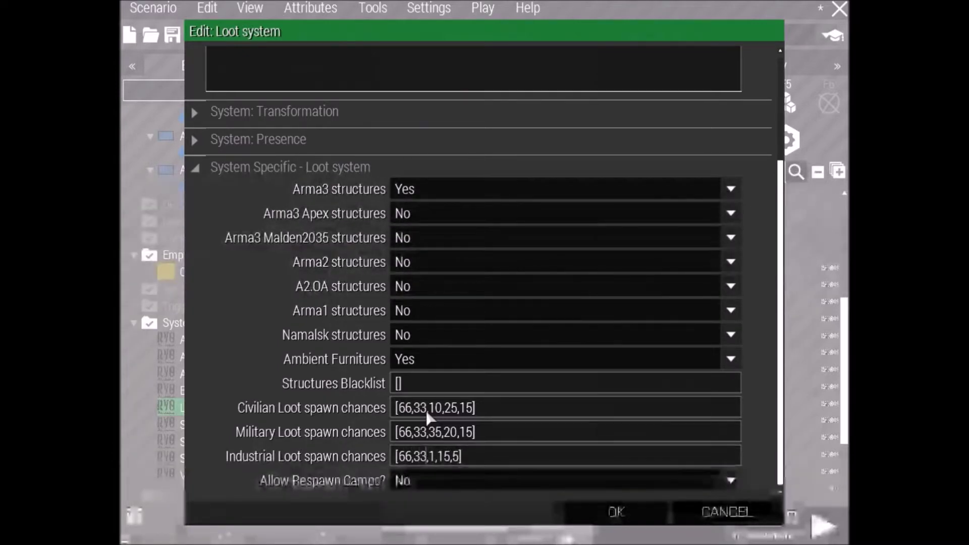
pyautogui.press('Tab')
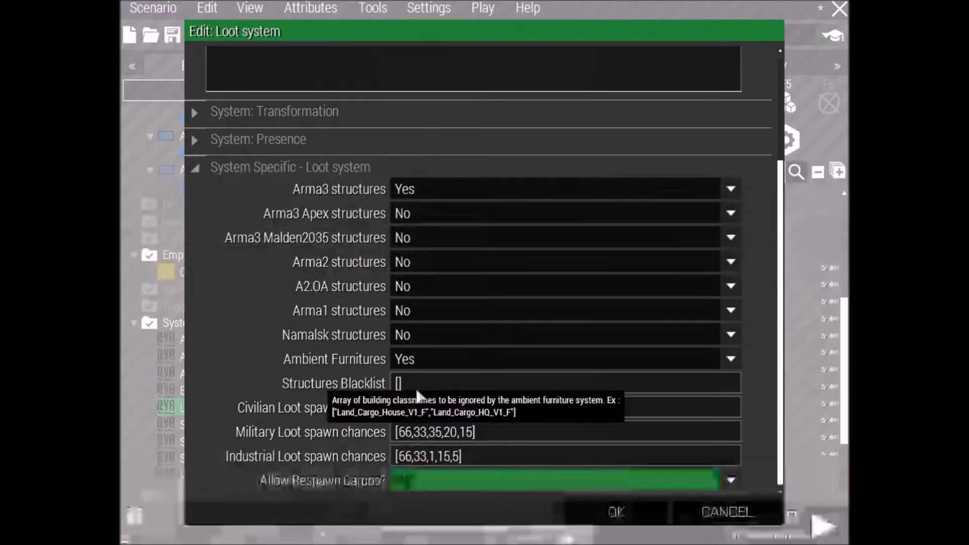
pyautogui.click(639, 511)
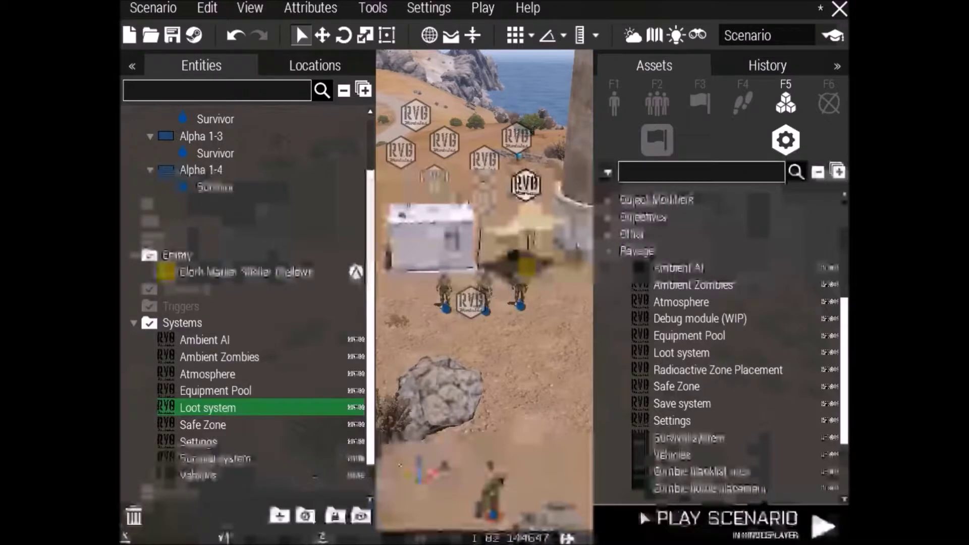
pyautogui.click(207, 425)
# Change the Safe Zone module's radius to 100 and confirm
pyautogui.doubleClick(207, 425)
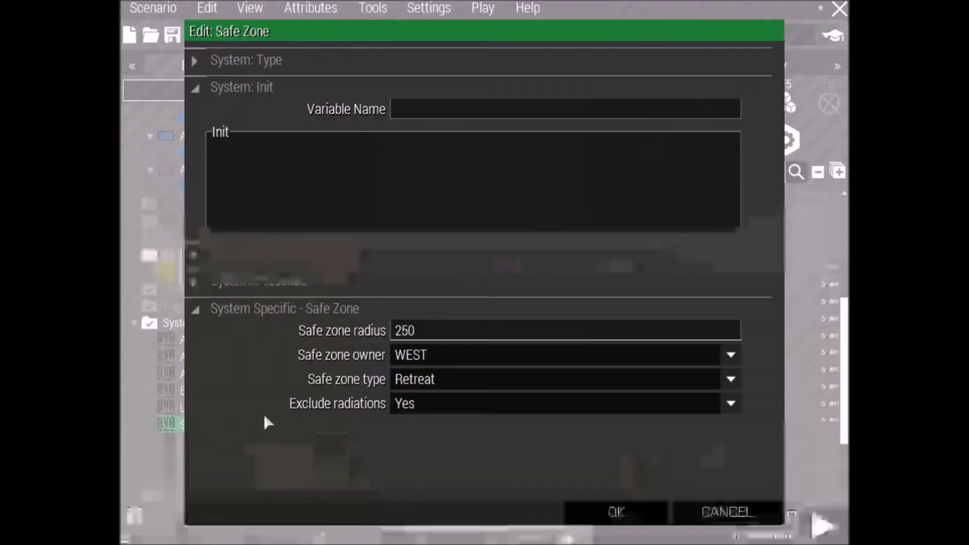
pyautogui.doubleClick(444, 336)
pyautogui.write('100')
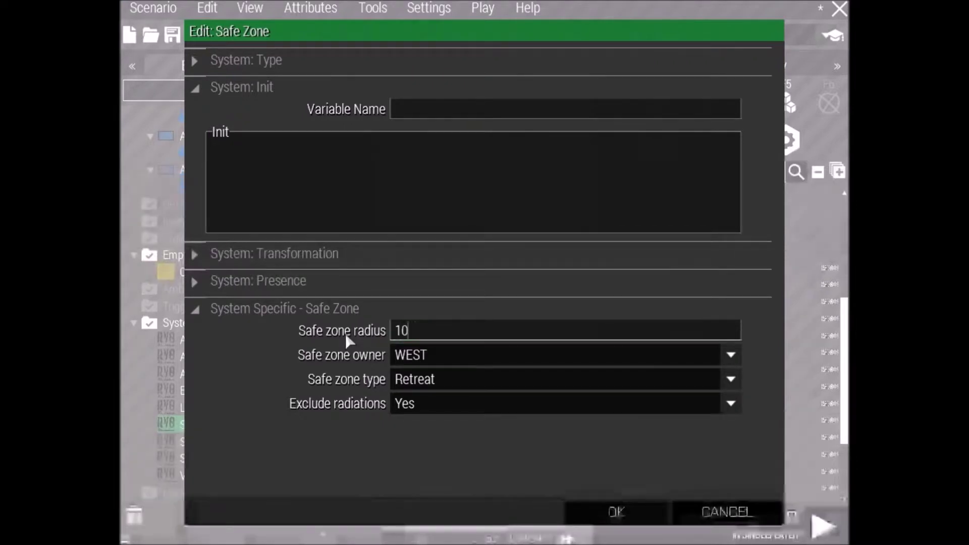
pyautogui.click(619, 516)
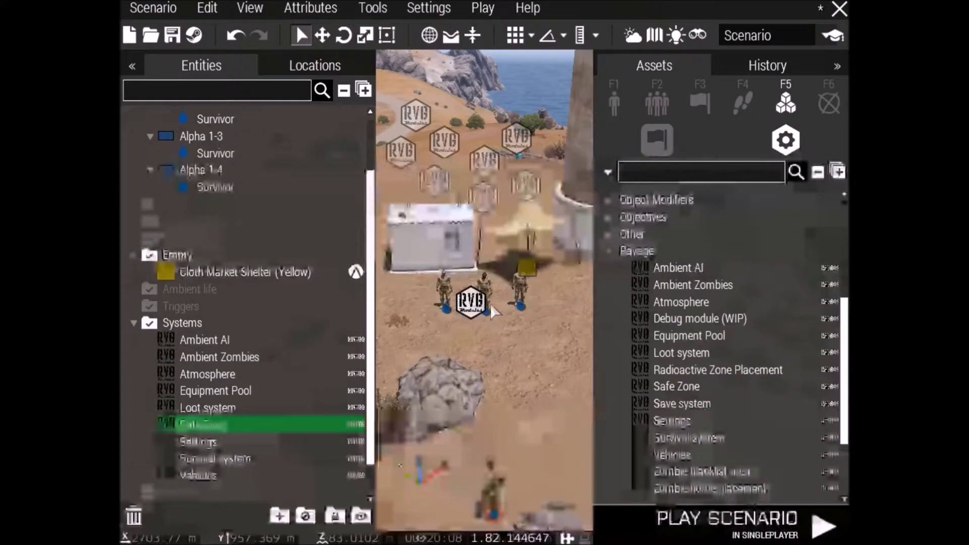
# Switch to the 2D map and pan and zoom to the placed RVG modules
pyautogui.press('m')
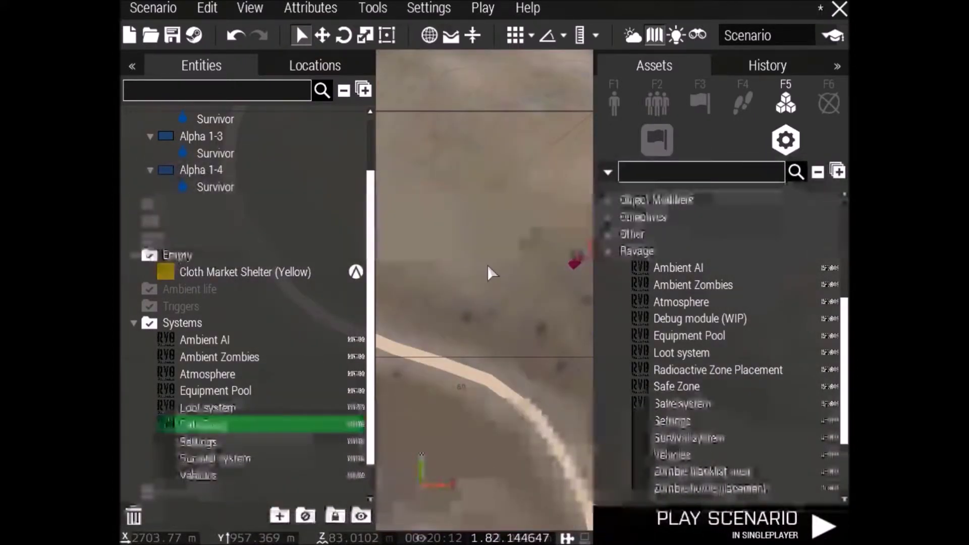
pyautogui.click(518, 259)
pyautogui.press('w')
pyautogui.press('d')
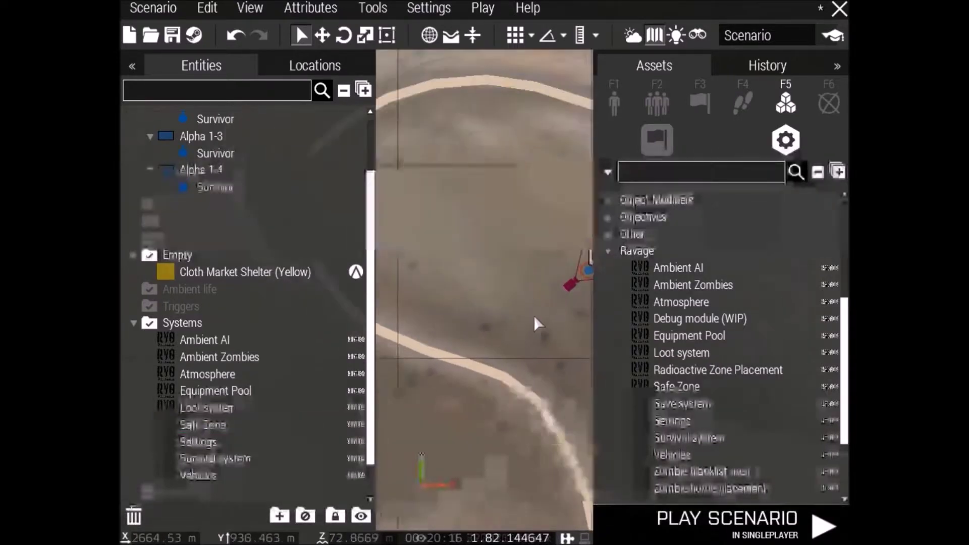
pyautogui.scroll(-3, 492, 305)
pyautogui.scroll(-2, 489, 317)
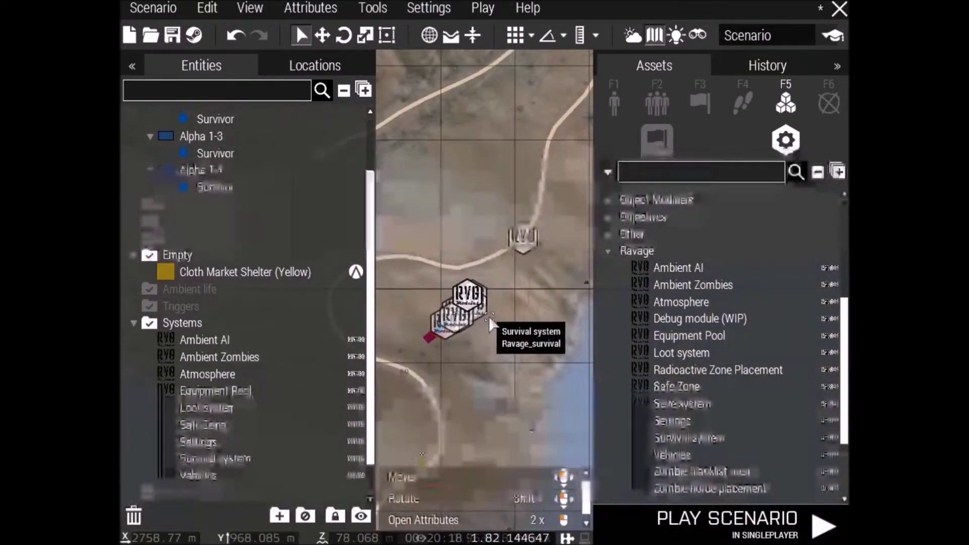
pyautogui.scroll(5, 500, 326)
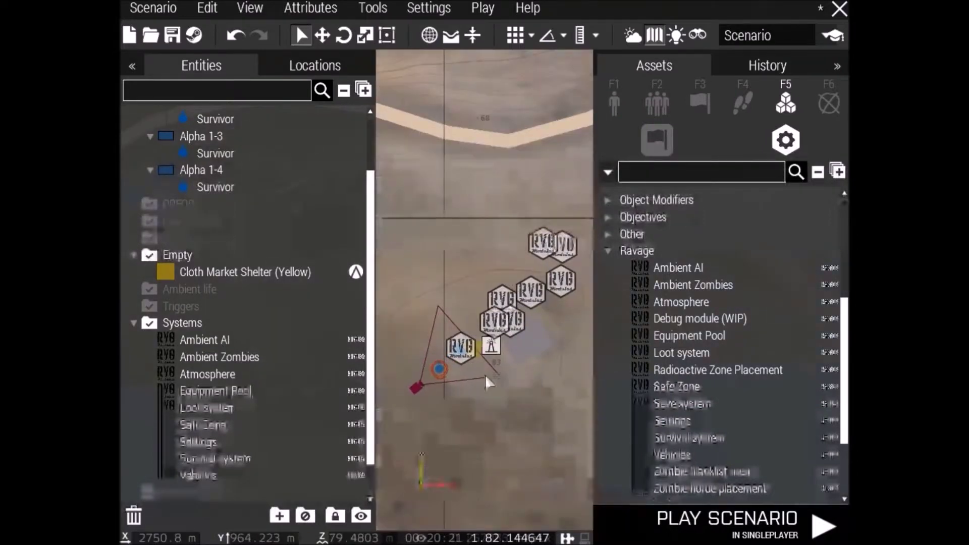
pyautogui.scroll(-2, 546, 317)
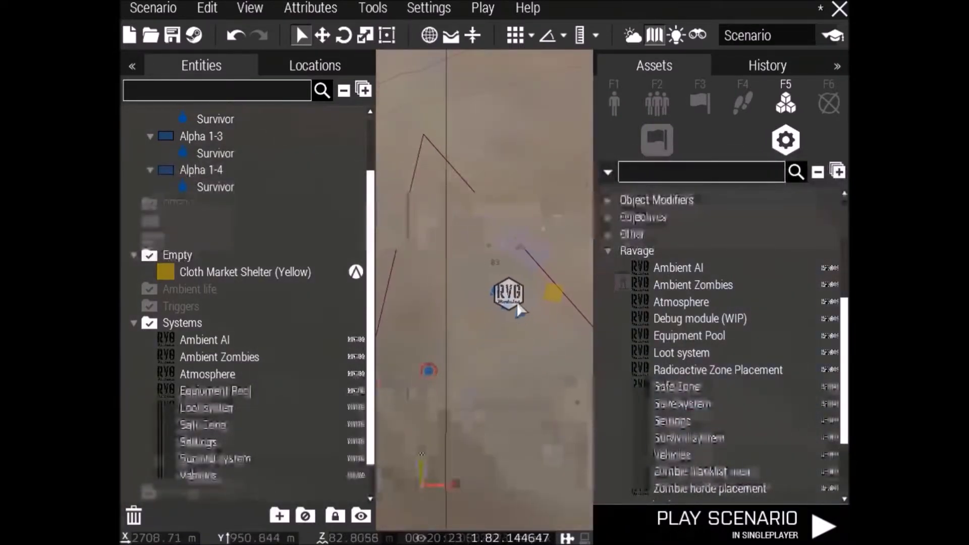
pyautogui.click(829, 104)
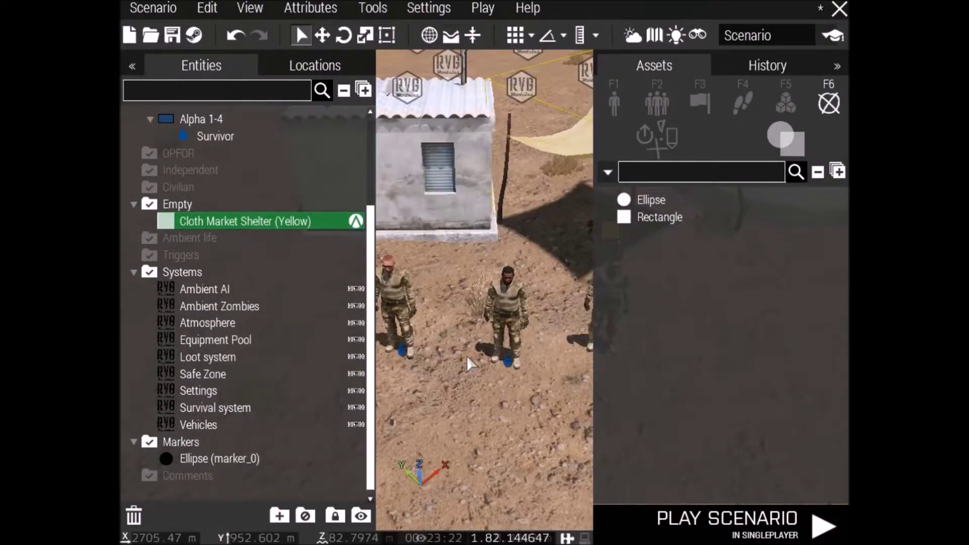
# Open the first Survivor's attributes and paste the trader setup line into Init
pyautogui.rightClick(444, 351)
pyautogui.scroll(3, 431, 347)
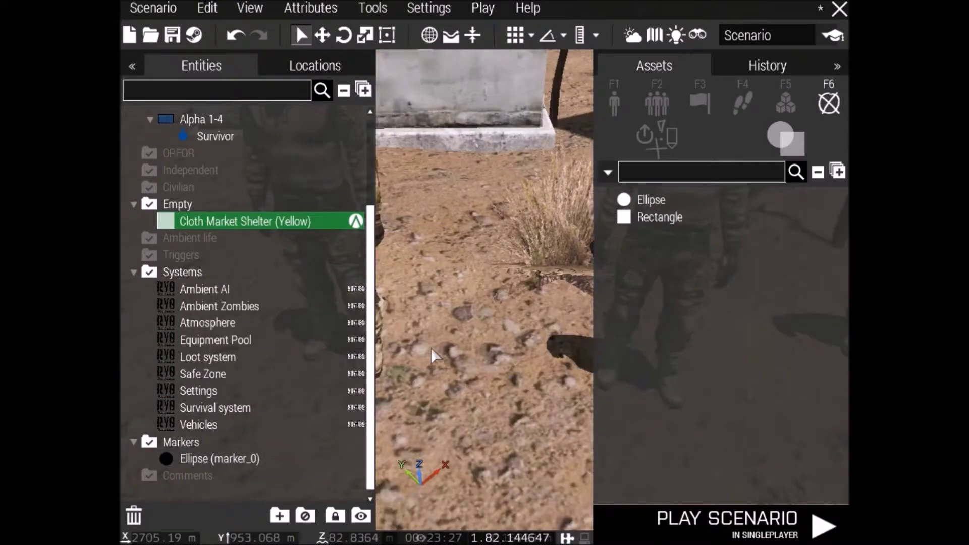
pyautogui.scroll(2, 478, 335)
pyautogui.scroll(-3, 477, 336)
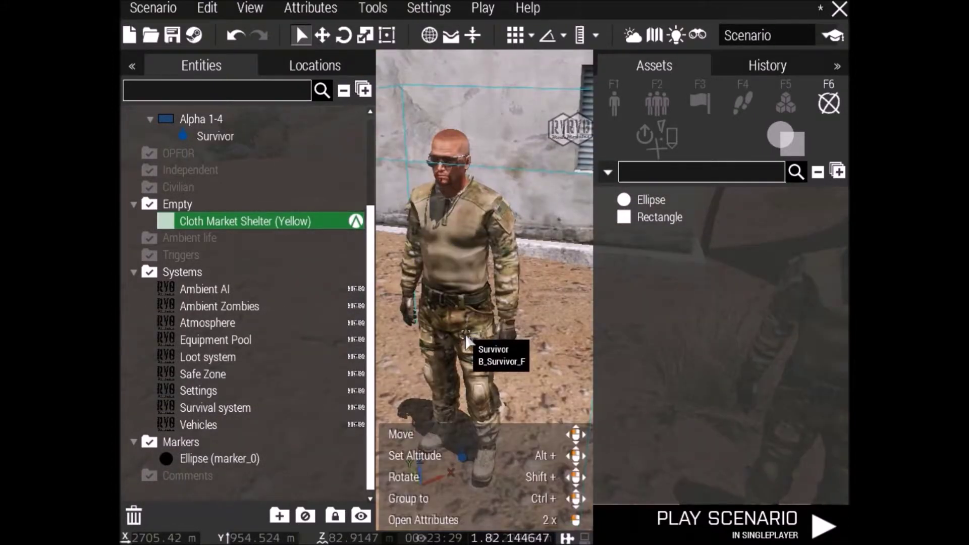
pyautogui.rightClick(464, 329)
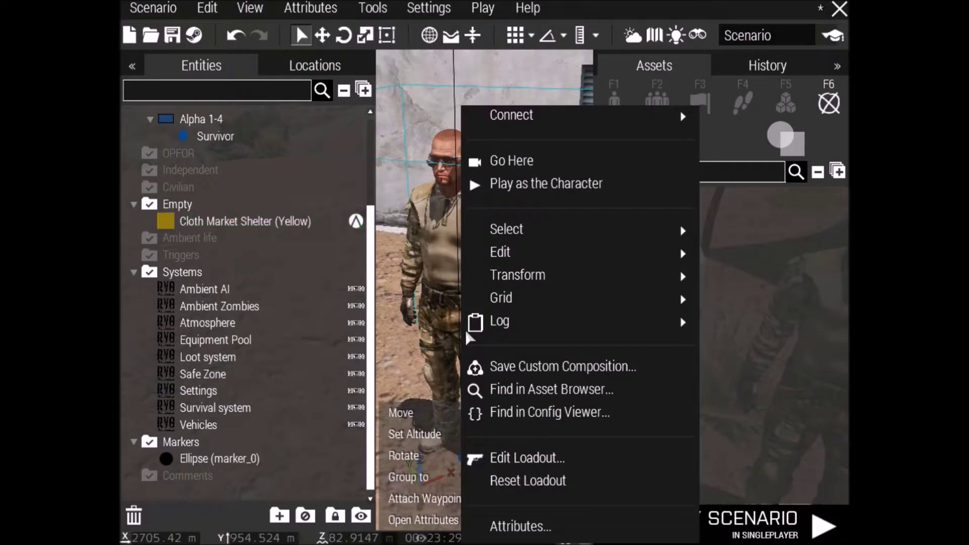
pyautogui.click(544, 524)
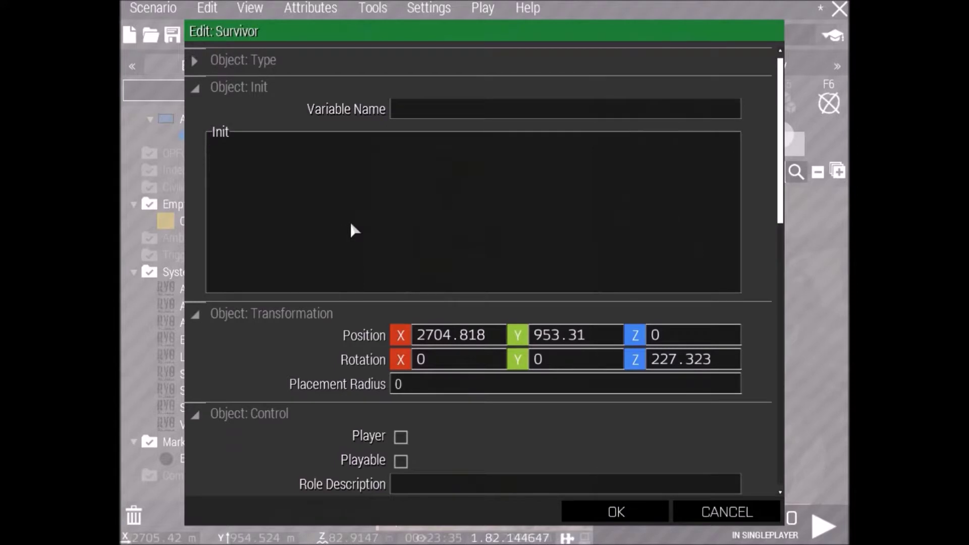
pyautogui.write('this setVariable ["isTrader", "rvg_arms_s", true];')
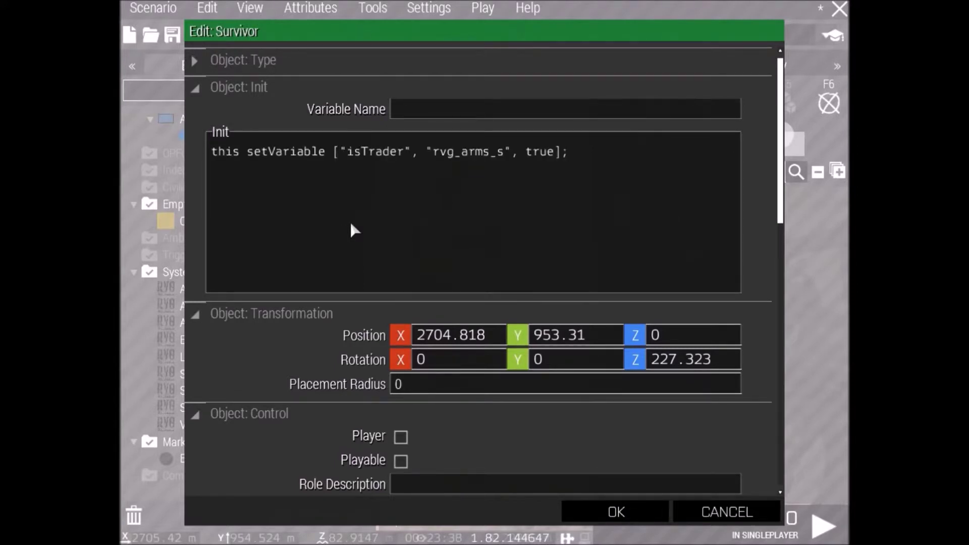
# Turn off Enable Damage and disable AI Move and Cover under Special States and Disable AI Features
pyautogui.scroll(-6, 350, 231)
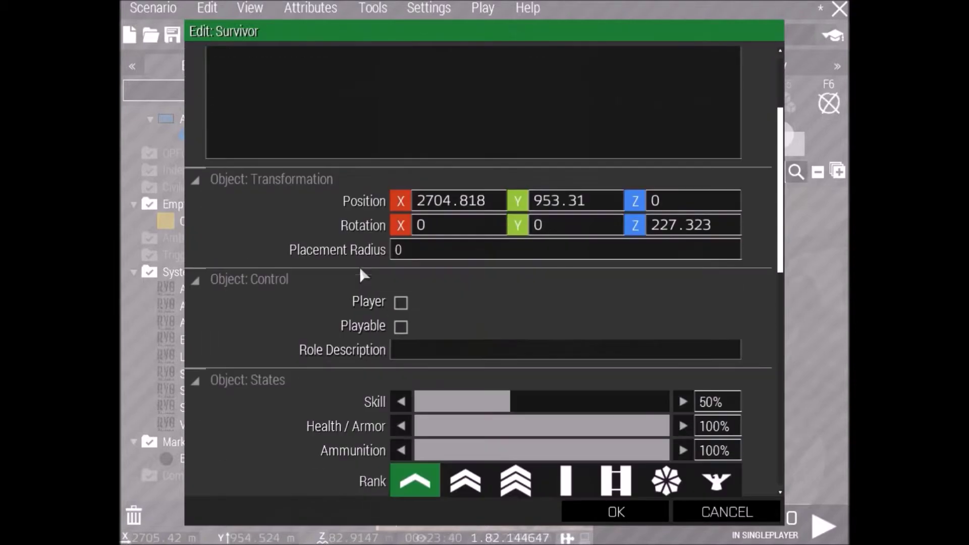
pyautogui.scroll(-6, 353, 292)
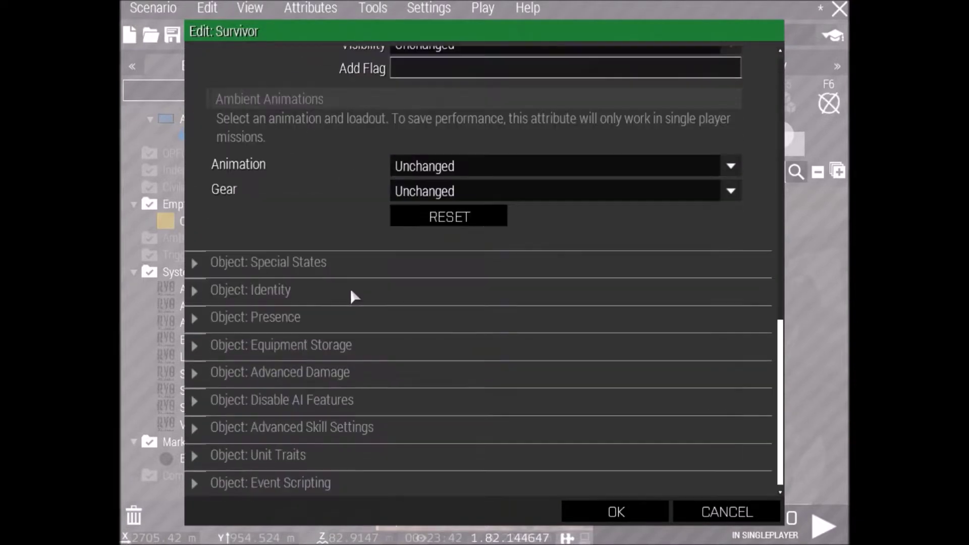
pyautogui.click(303, 272)
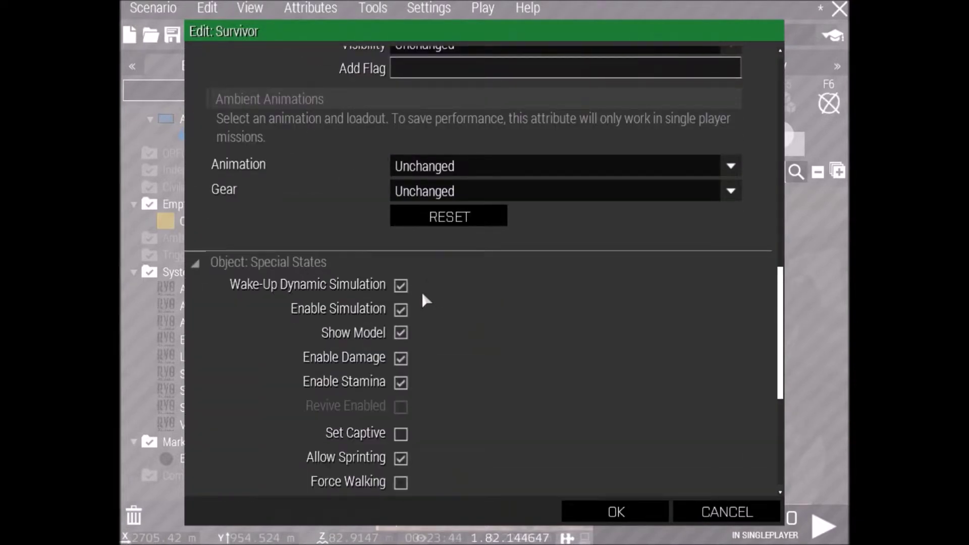
pyautogui.scroll(-5, 457, 355)
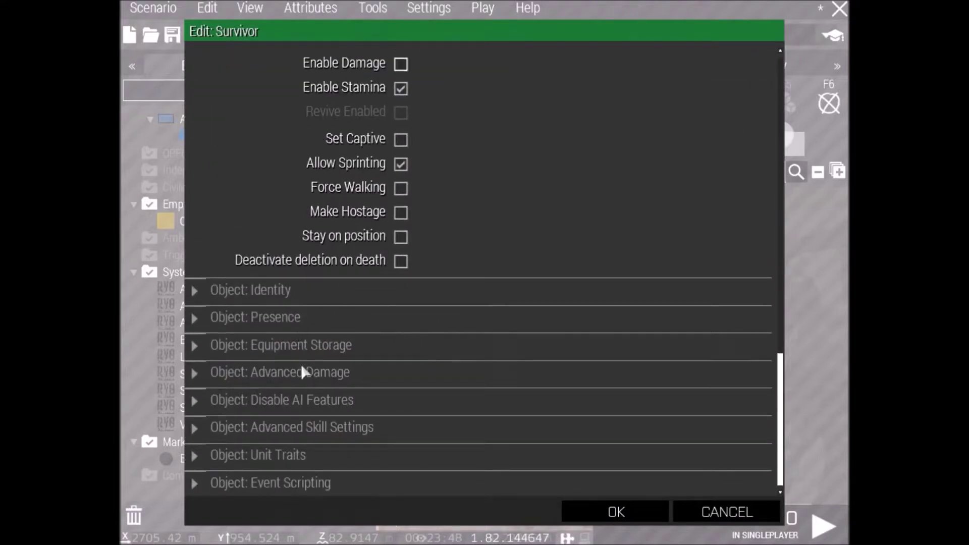
pyautogui.click(307, 401)
pyautogui.scroll(-4, 444, 363)
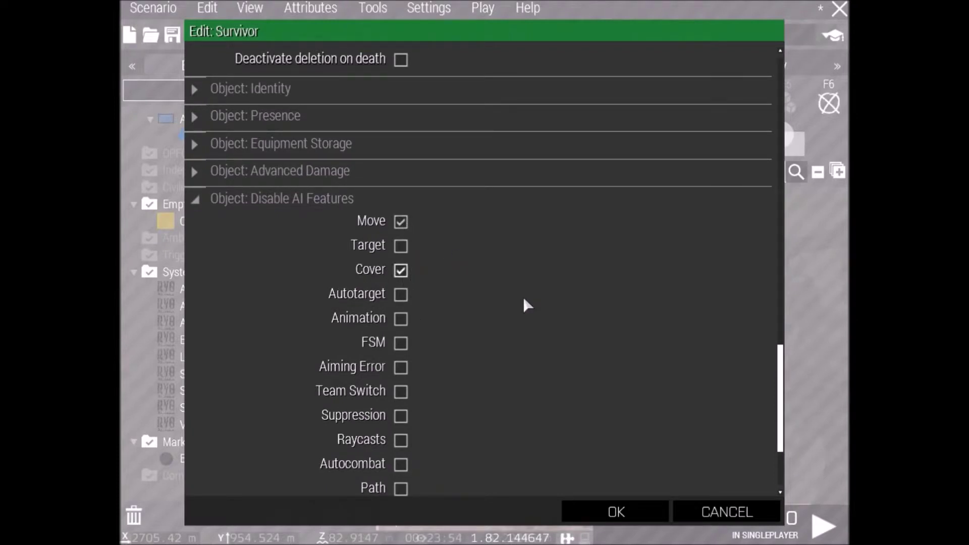
# Confirm the first Survivor's attributes and bring the next Survivor into view
pyautogui.click(626, 513)
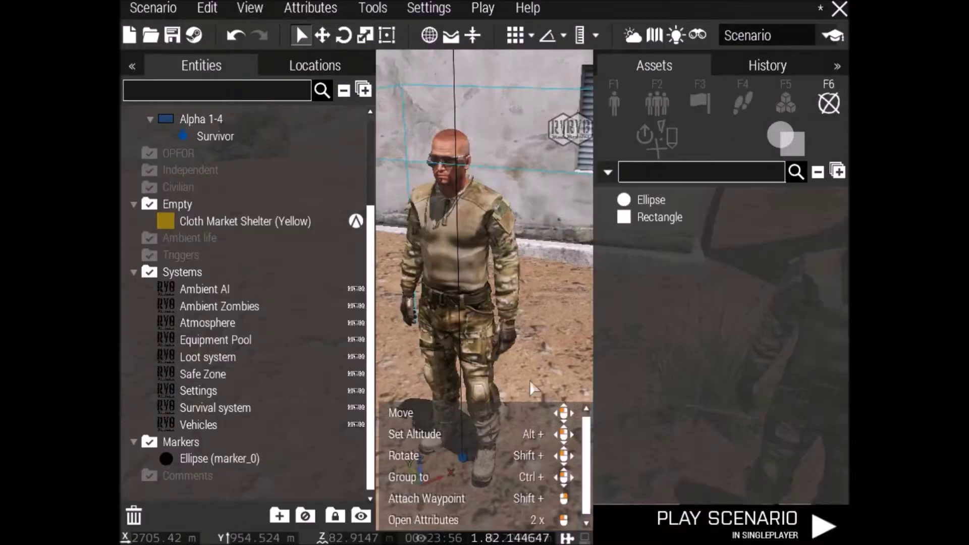
pyautogui.press('a')
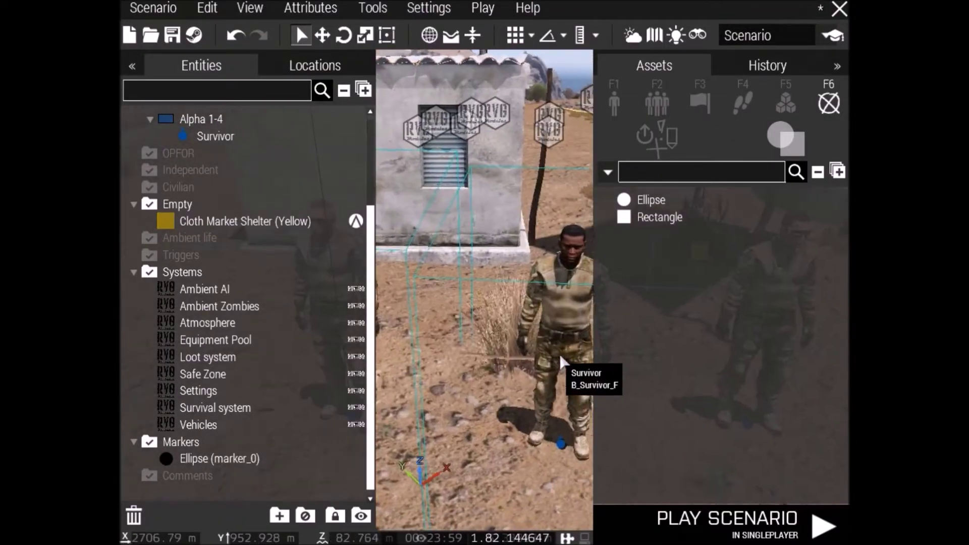
pyautogui.press('d')
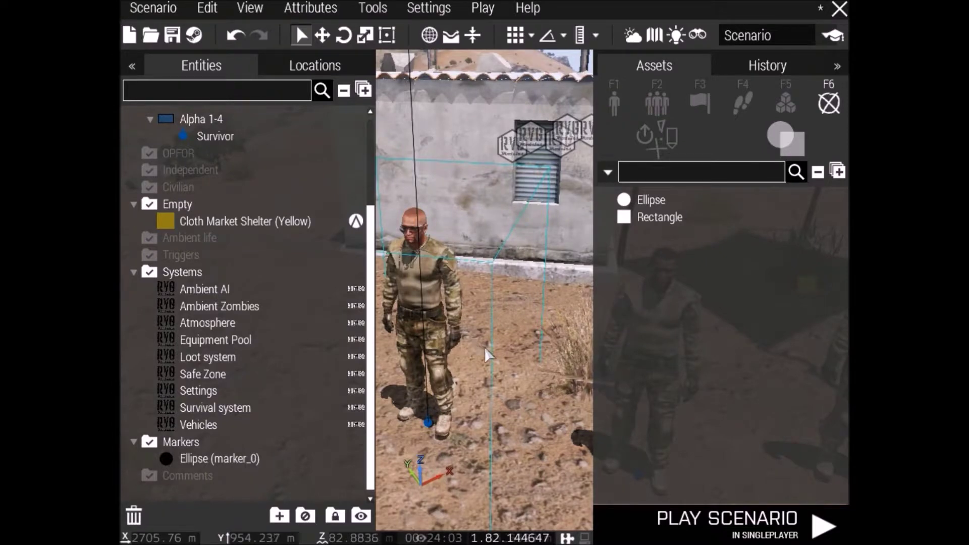
pyautogui.moveTo(485, 347); pyautogui.dragTo(547, 366, button='right')
pyautogui.scroll(-2, 495, 362)
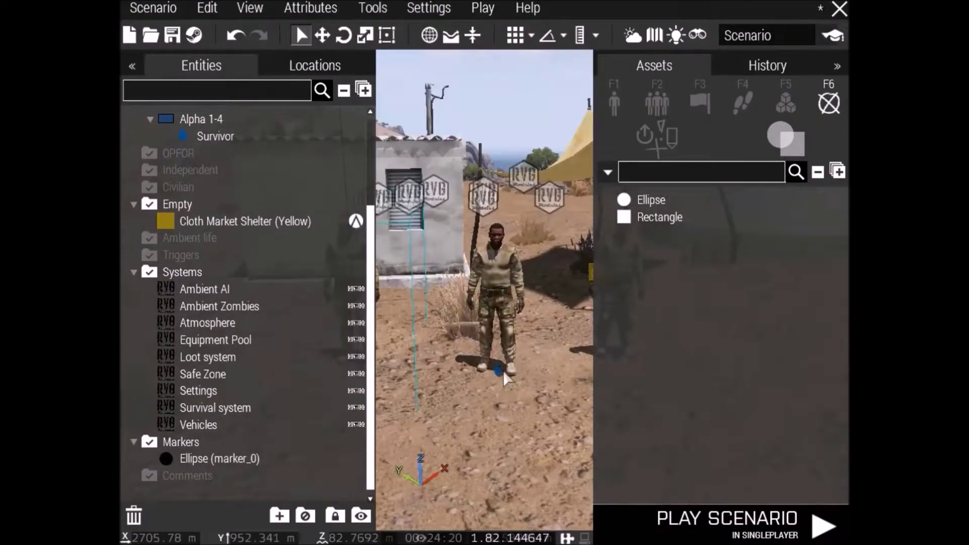
# Give this Survivor the rvg_gear_s isTrader Init line and disable its damage
pyautogui.rightClick(504, 382)
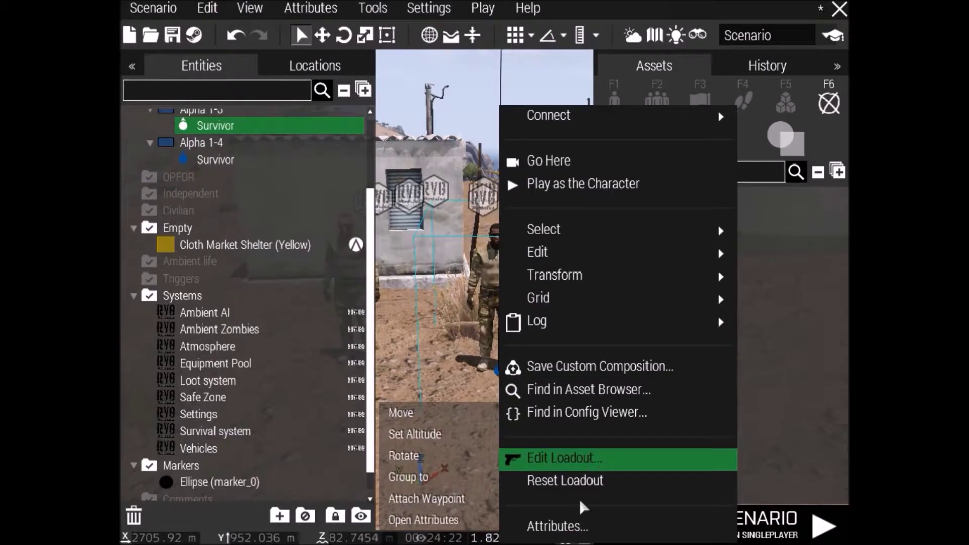
pyautogui.click(569, 531)
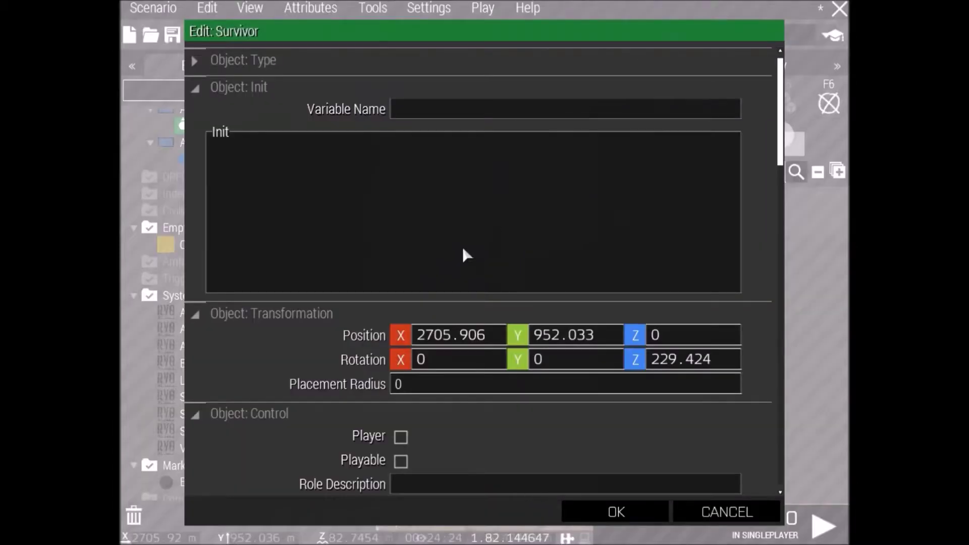
pyautogui.write('this setVariable ["isTrader", "rvg_gear_s", true];')
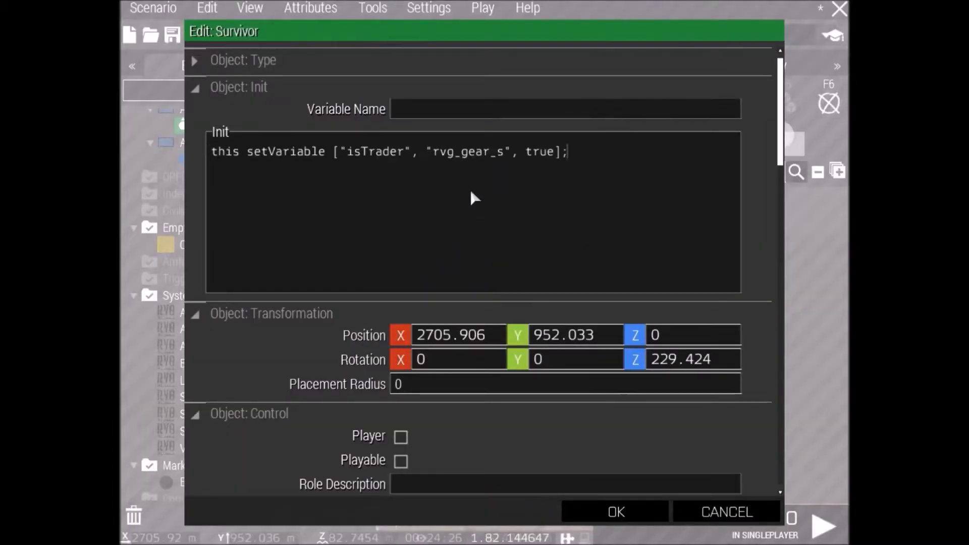
pyautogui.scroll(-1, 437, 401)
pyautogui.scroll(-10, 437, 400)
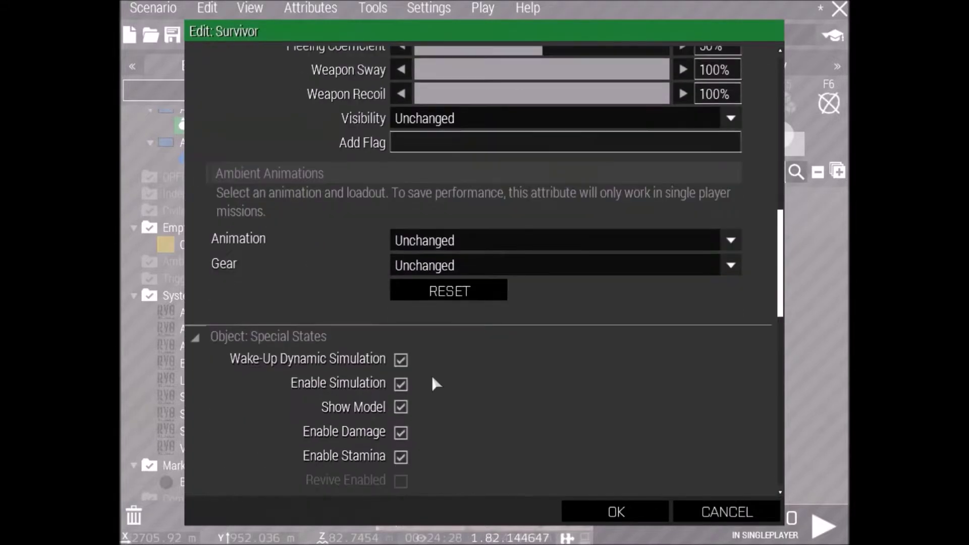
pyautogui.click(400, 433)
pyautogui.scroll(-15, 494, 429)
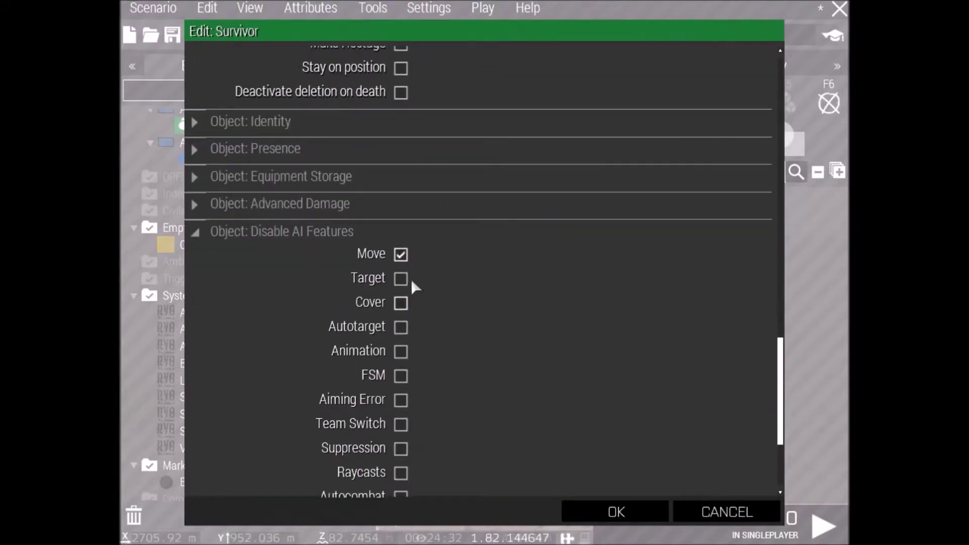
pyautogui.click(653, 512)
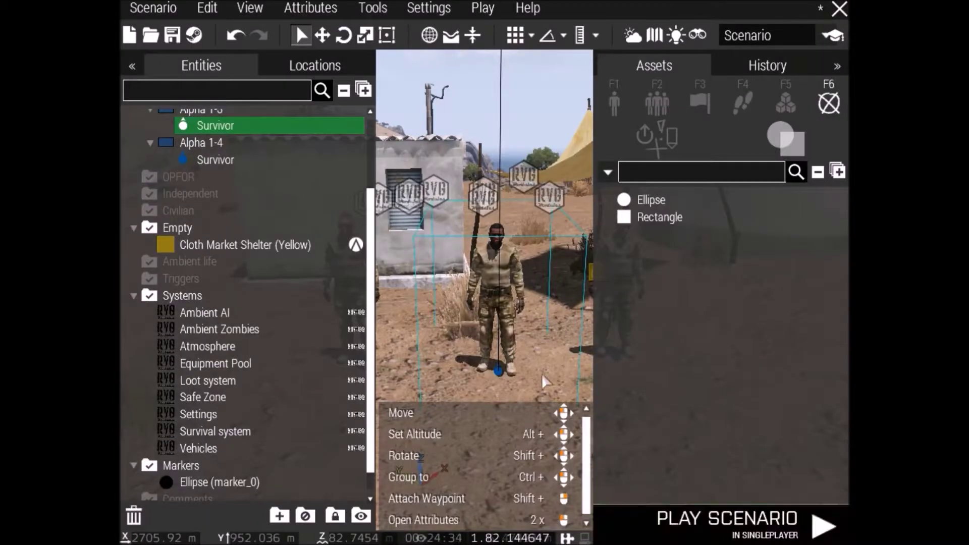
# Open the right-hand Survivor's loadout editor under the shelter and cancel without changes
pyautogui.moveTo(514, 337); pyautogui.dragTo(527, 348, button='right')
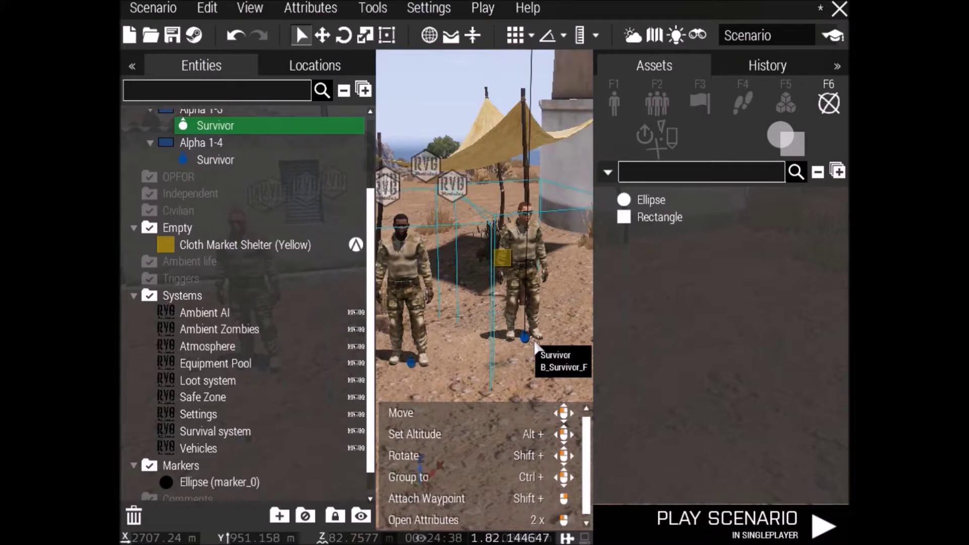
pyautogui.click(529, 343)
pyautogui.rightClick(530, 339)
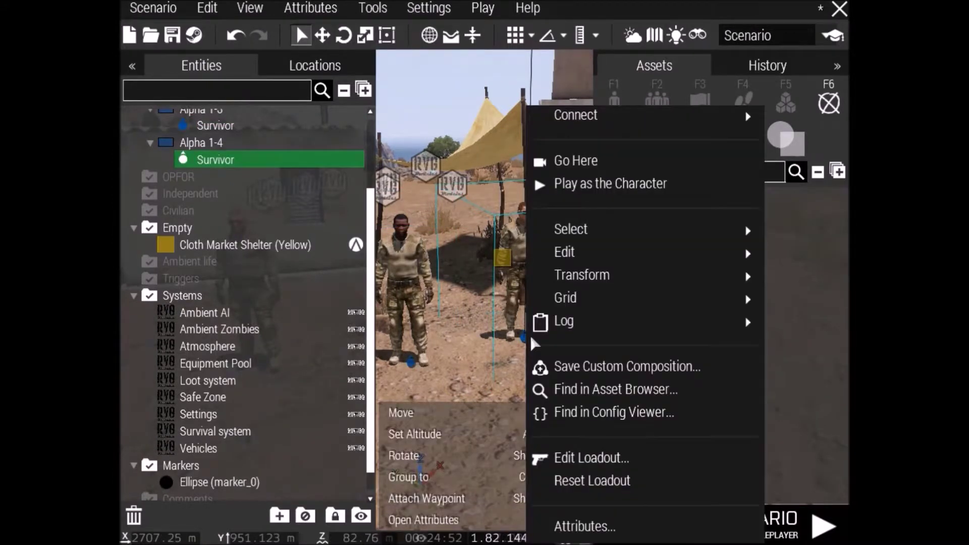
pyautogui.click(612, 456)
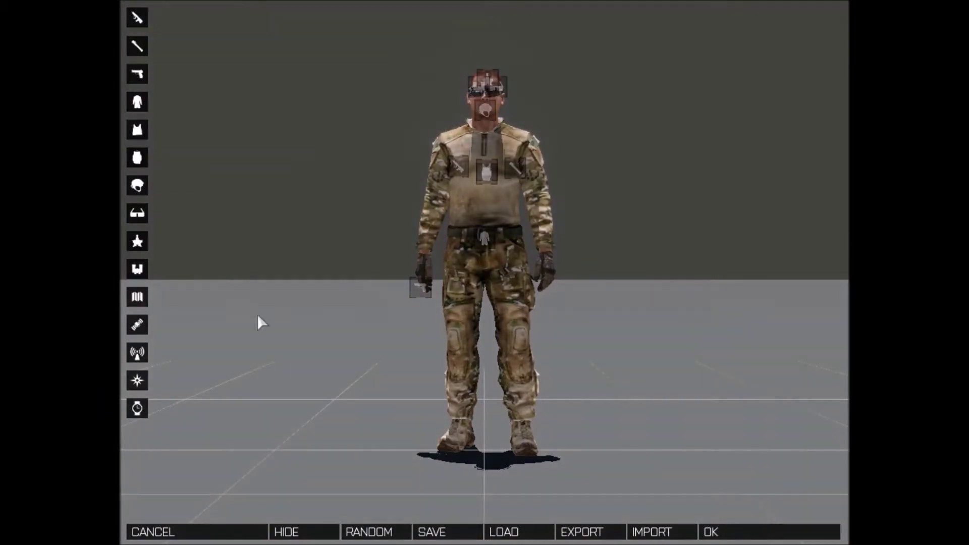
pyautogui.click(132, 532)
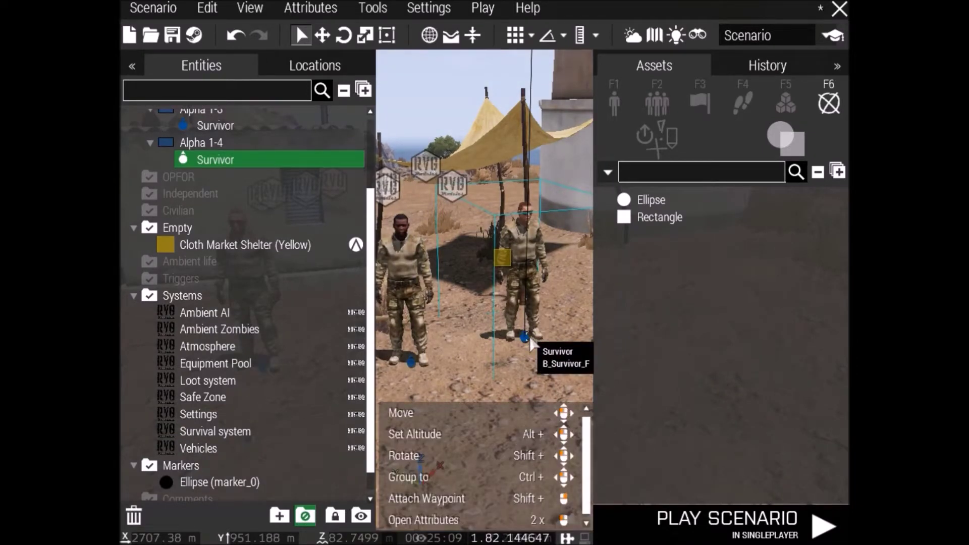
# Paste the rvg_supplies_s isTrader line into the Alpha 1-4 Survivor's Init and confirm
pyautogui.rightClick(529, 341)
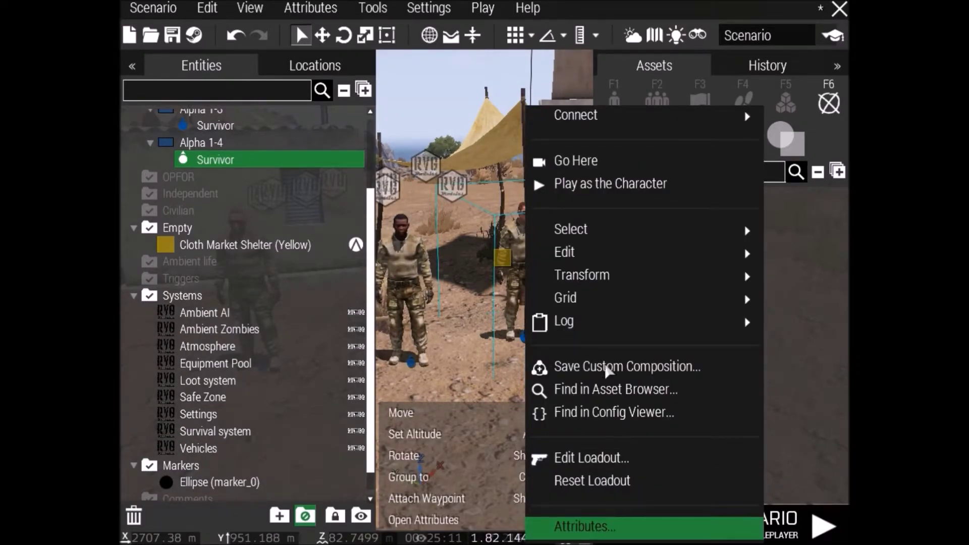
pyautogui.click(593, 525)
pyautogui.write('this setVariable ["isTrader", "rvg_supplies_s", true];')
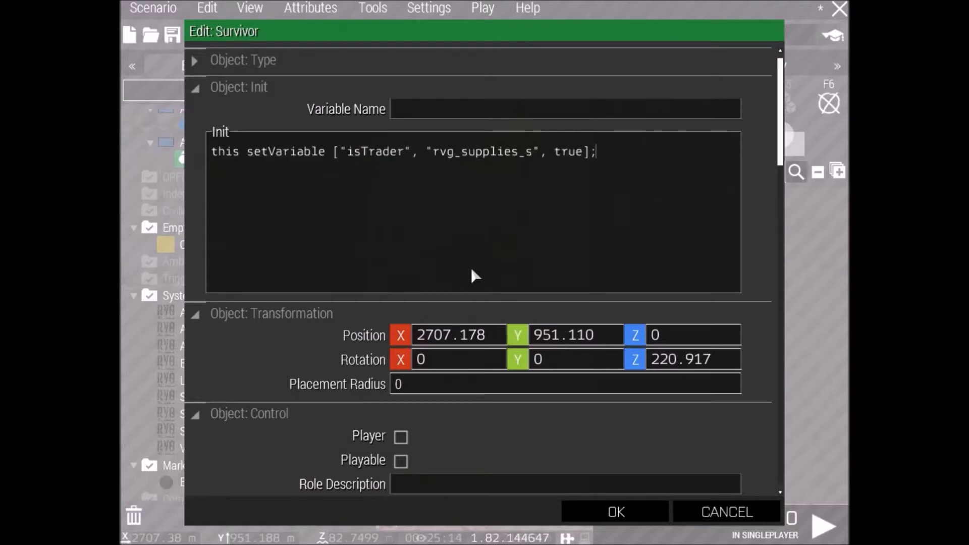
pyautogui.click(616, 511)
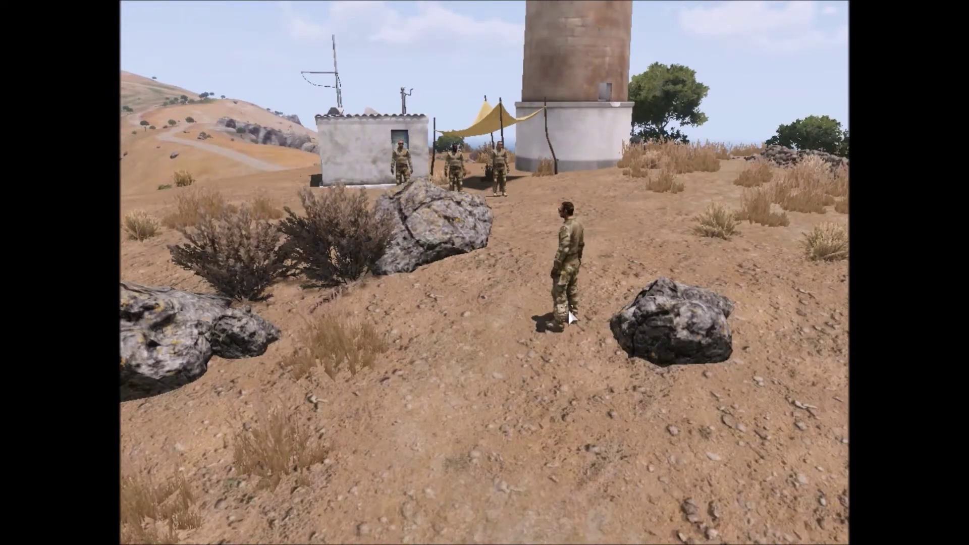
# Open the loadout editor for the lone Survivor near the rocks
pyautogui.rightClick(569, 312)
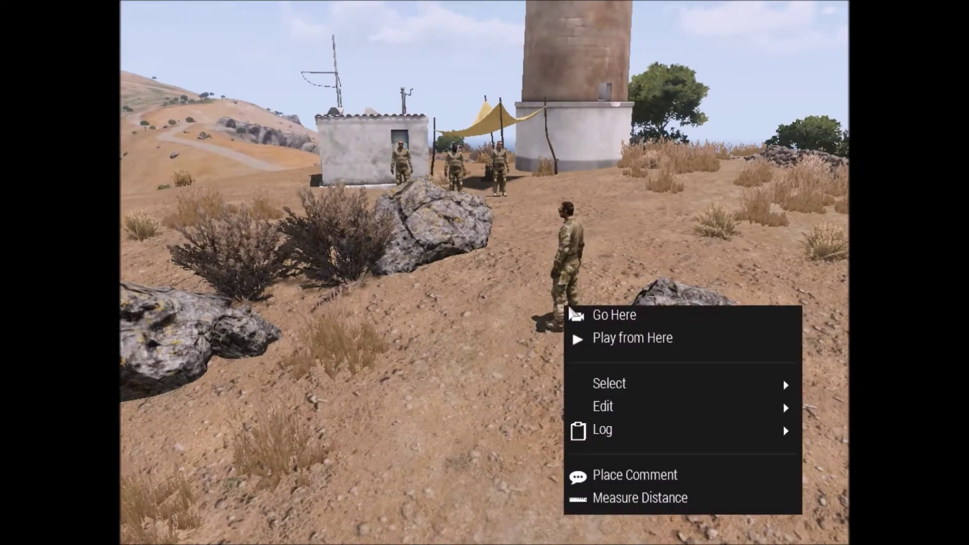
pyautogui.moveTo(625, 386)
pyautogui.click(574, 272)
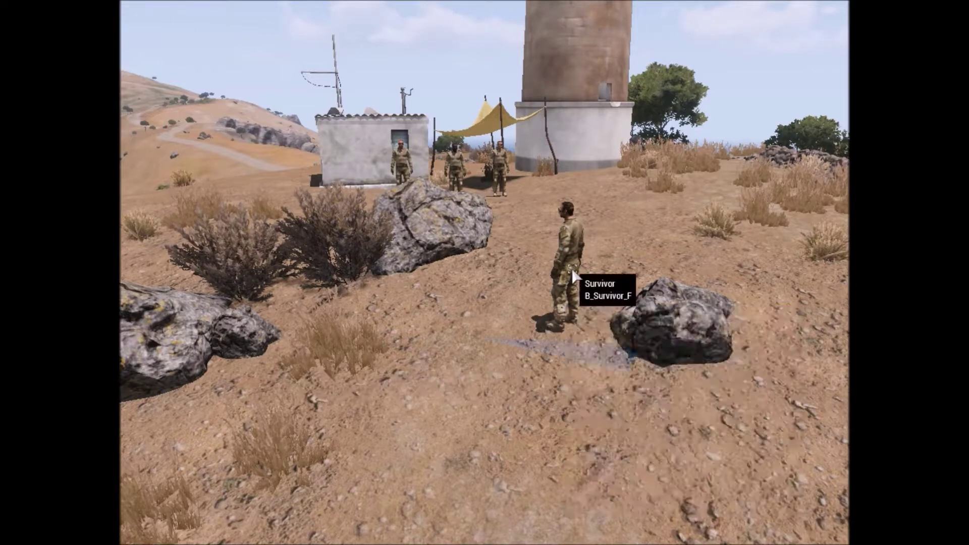
pyautogui.rightClick(575, 272)
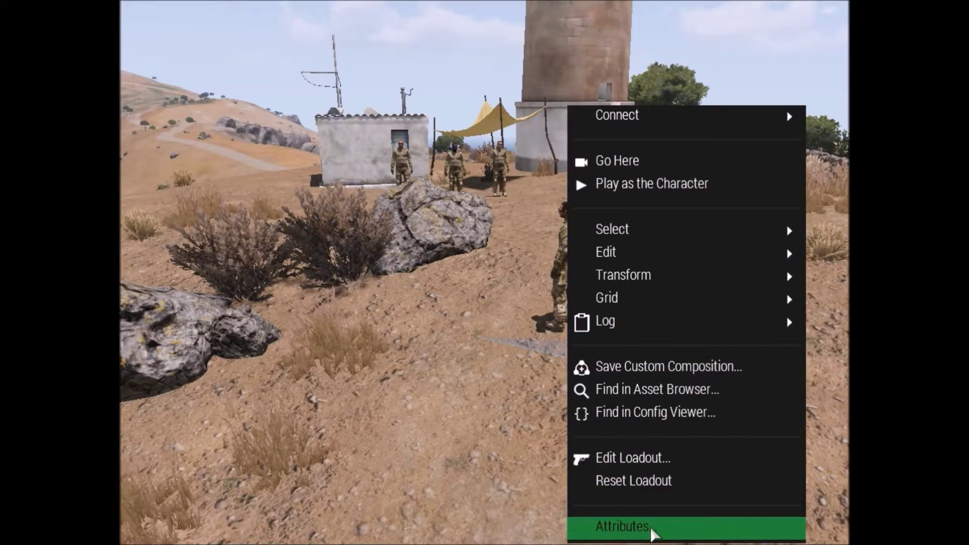
pyautogui.click(652, 460)
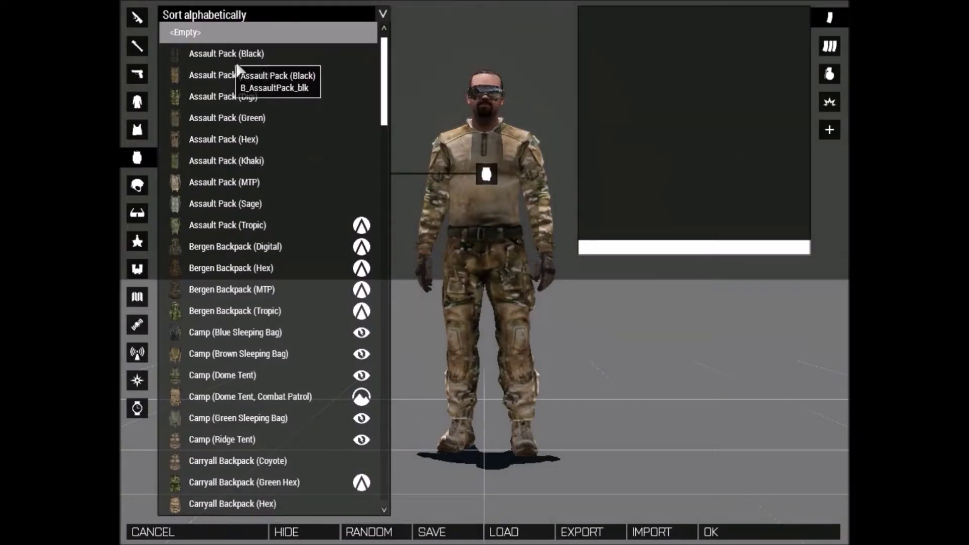
# Equip an Assault Pack (Black) and add Banknotes to its cargo
pyautogui.click(234, 55)
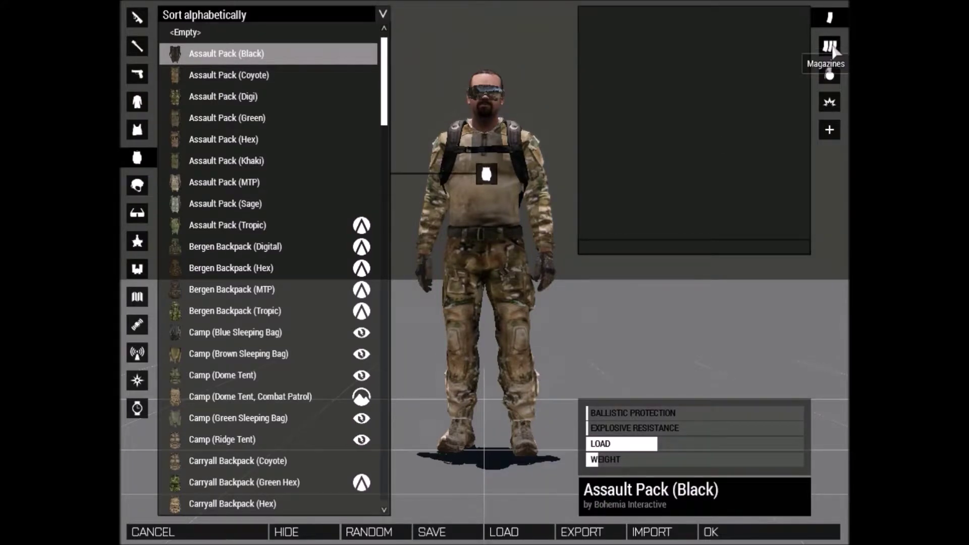
pyautogui.click(830, 47)
pyautogui.scroll(-8, 709, 96)
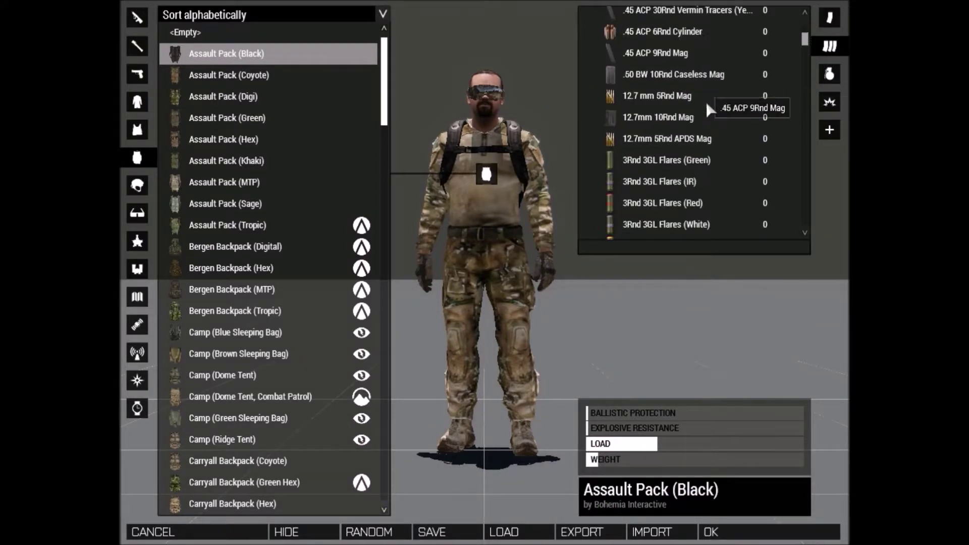
pyautogui.scroll(-10, 706, 102)
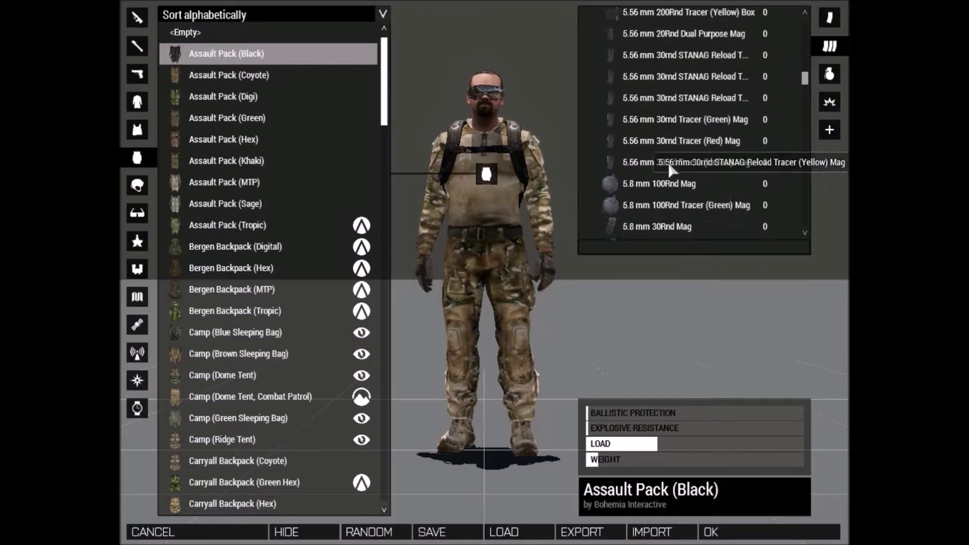
pyautogui.scroll(-10, 661, 174)
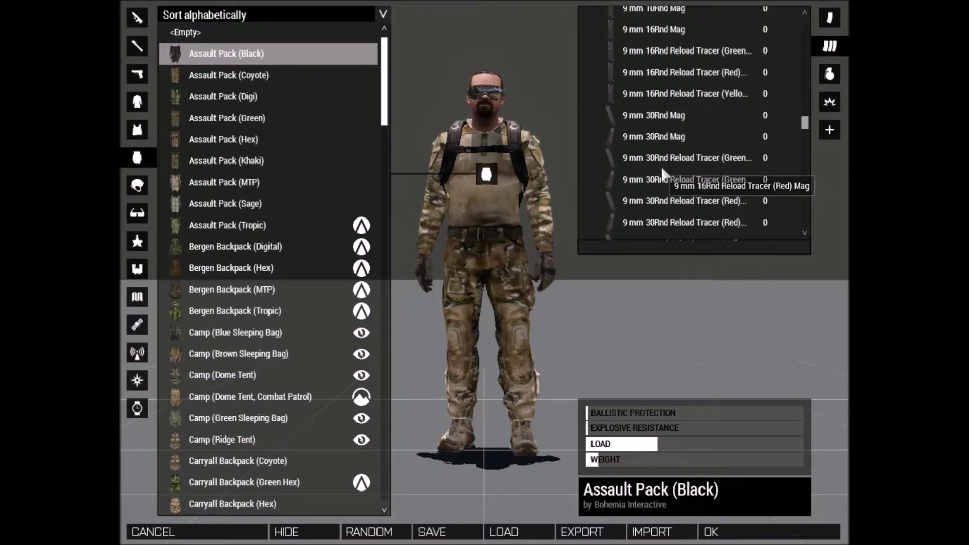
pyautogui.scroll(-2, 659, 177)
pyautogui.scroll(1, 653, 162)
pyautogui.click(653, 152)
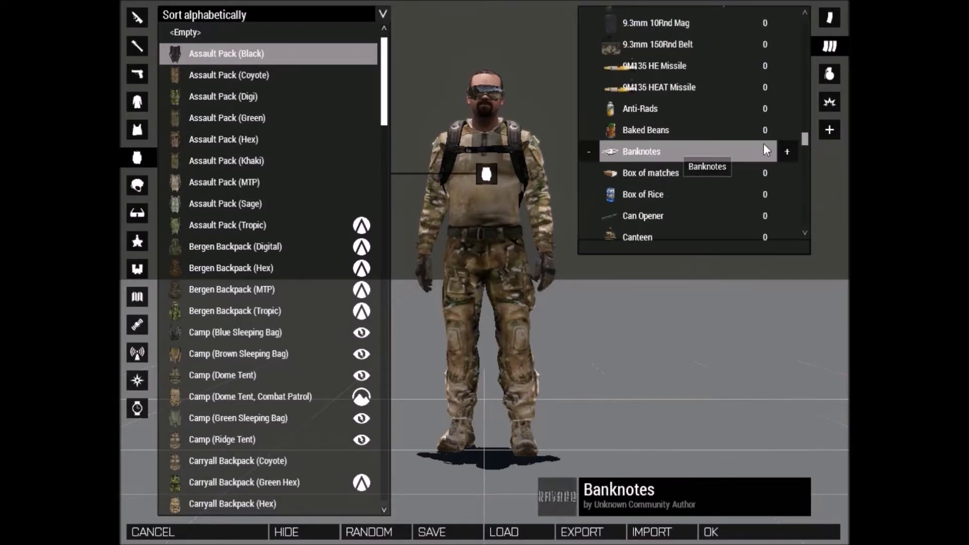
pyautogui.scroll(-6, 645, 182)
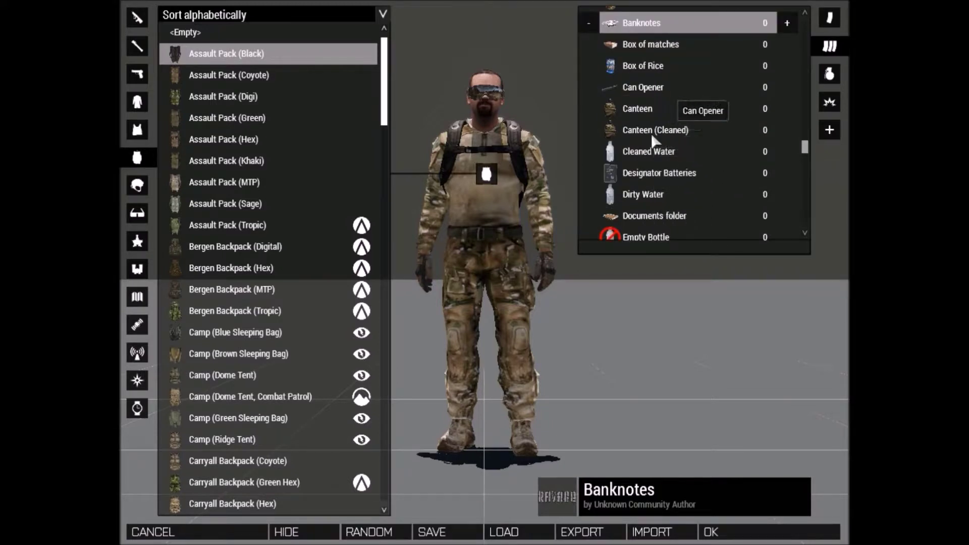
pyautogui.scroll(4, 663, 121)
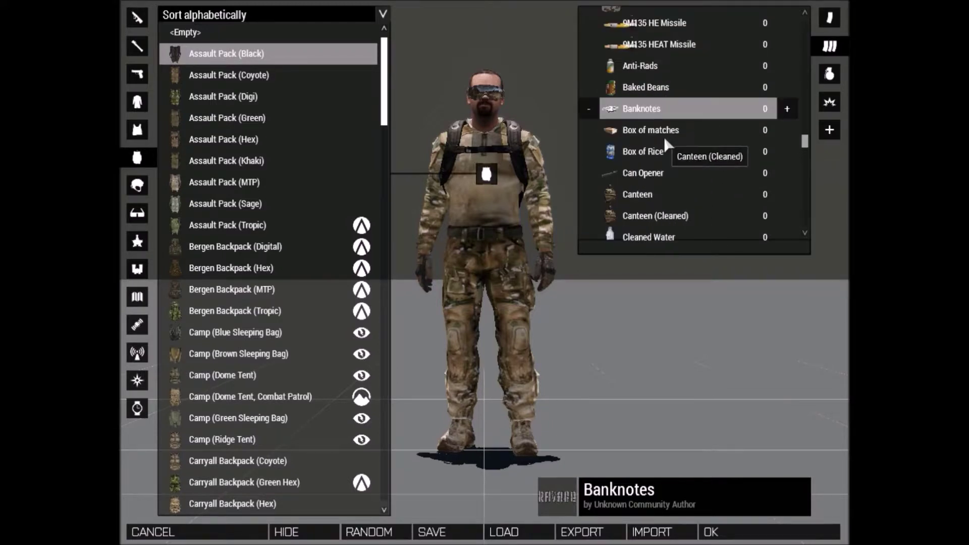
# Raise the Banknotes count in the pack to 40, then view the Maps category
pyautogui.click(790, 105)
pyautogui.click(789, 105)
pyautogui.click(788, 106)
pyautogui.click(788, 107)
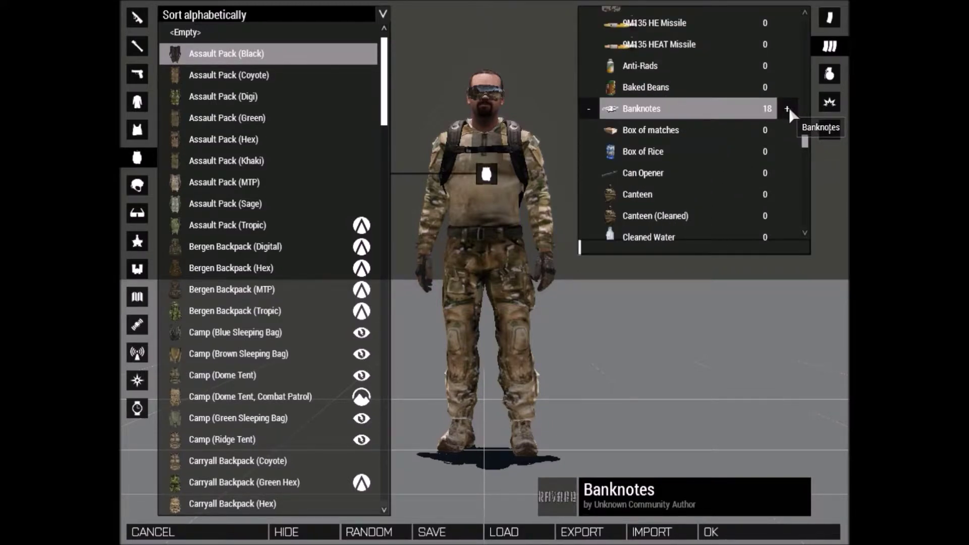
pyautogui.click(788, 106)
pyautogui.click(788, 106)
pyautogui.click(788, 106)
pyautogui.click(788, 104)
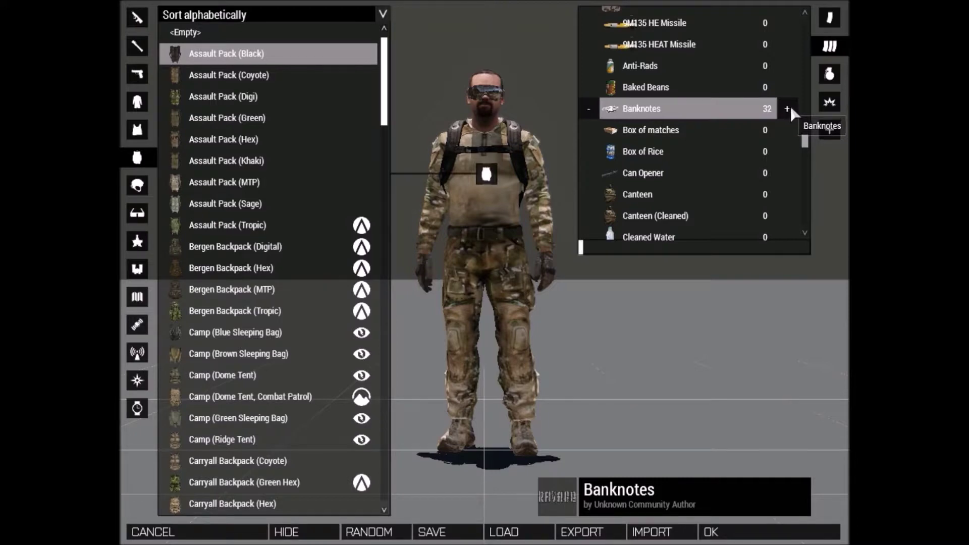
pyautogui.click(788, 106)
pyautogui.click(787, 109)
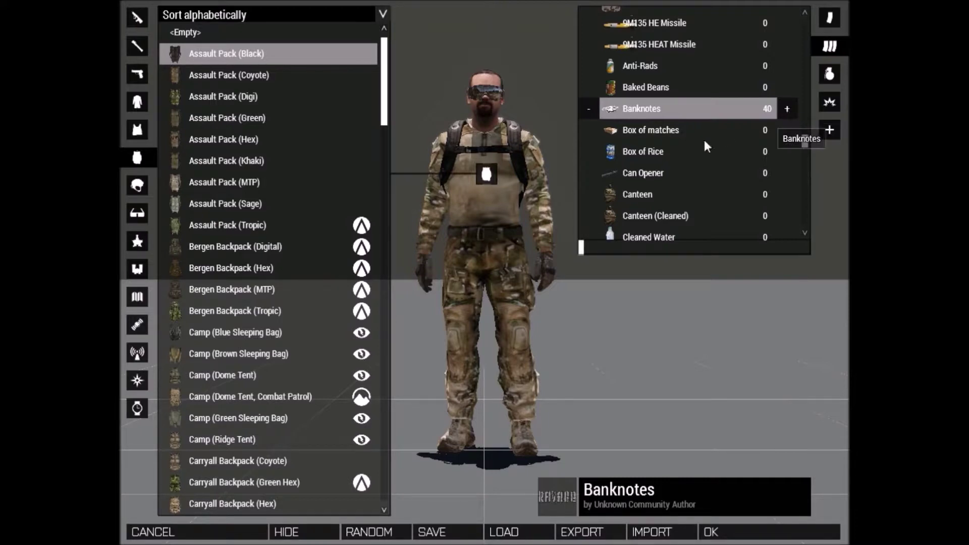
pyautogui.click(140, 297)
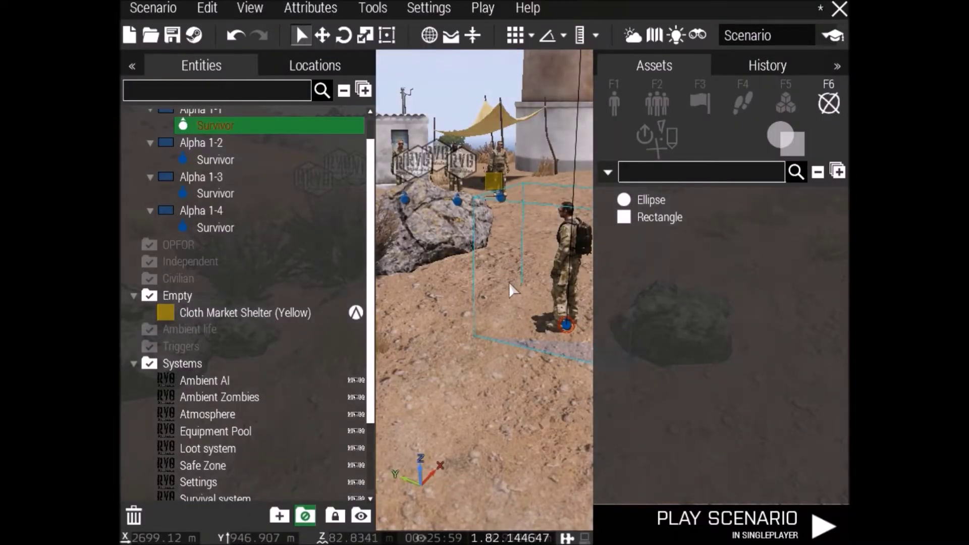
# Zoom the editor camera back out around the soldier near the lighthouse and market shelter
pyautogui.scroll(-2, 509, 282)
pyautogui.scroll(-3, 507, 267)
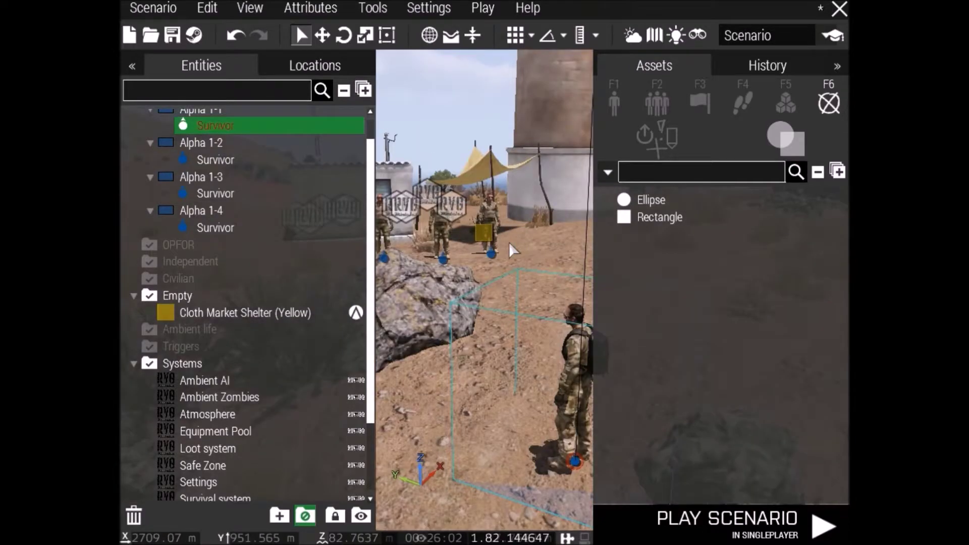
pyautogui.scroll(3, 512, 279)
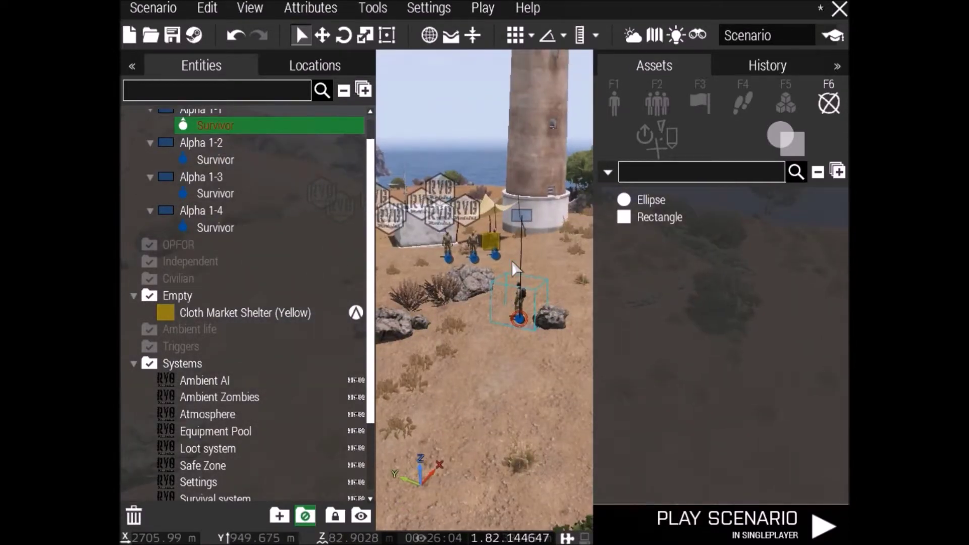
pyautogui.scroll(3, 497, 262)
pyautogui.scroll(-5, 575, 270)
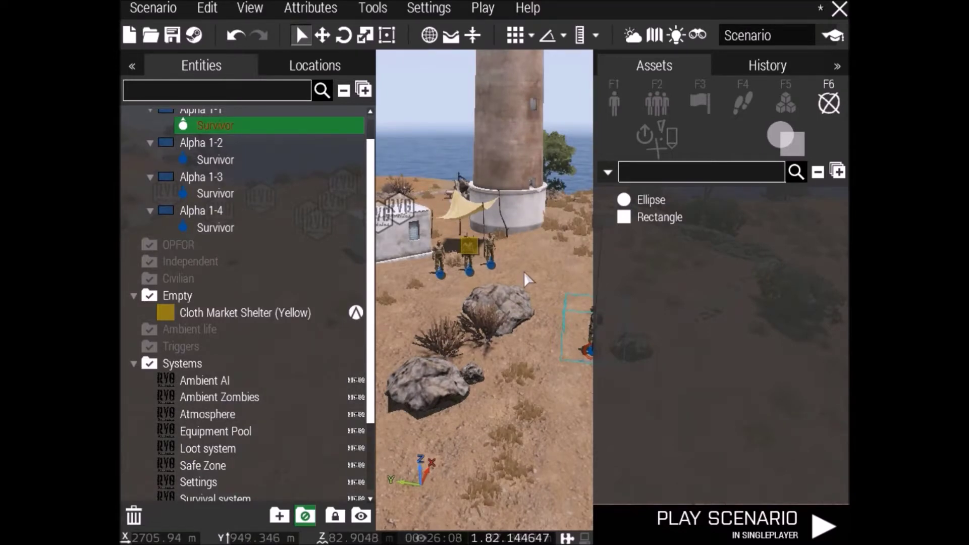
# Place an Empty-faction Infostand (1 leg), found by searching 'info', near the market shelter
pyautogui.scroll(5, 527, 279)
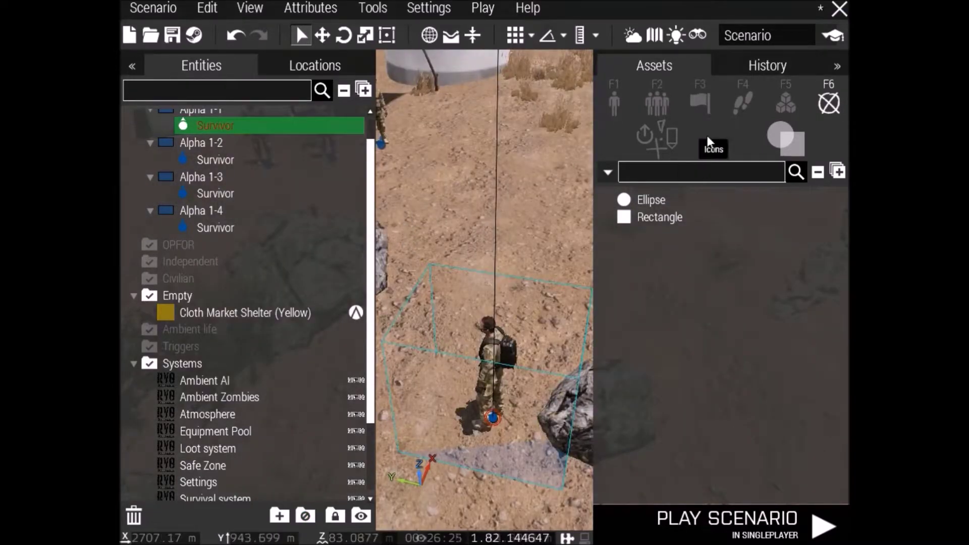
pyautogui.click(616, 98)
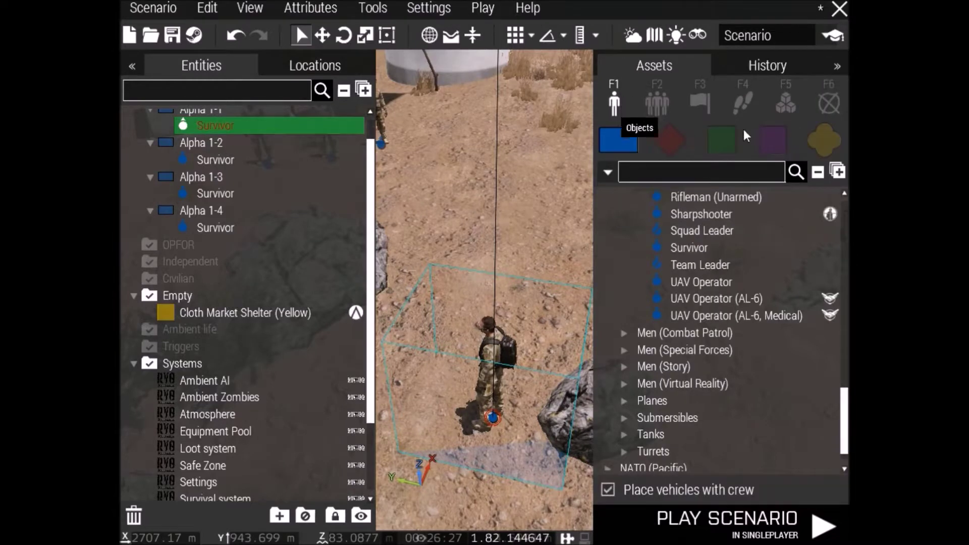
pyautogui.click(825, 141)
pyautogui.click(755, 171)
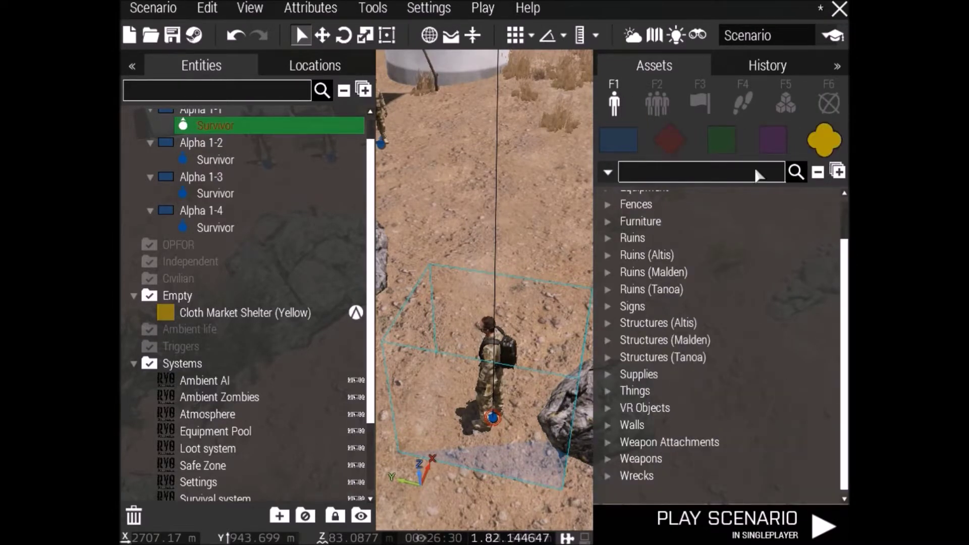
pyautogui.write('info')
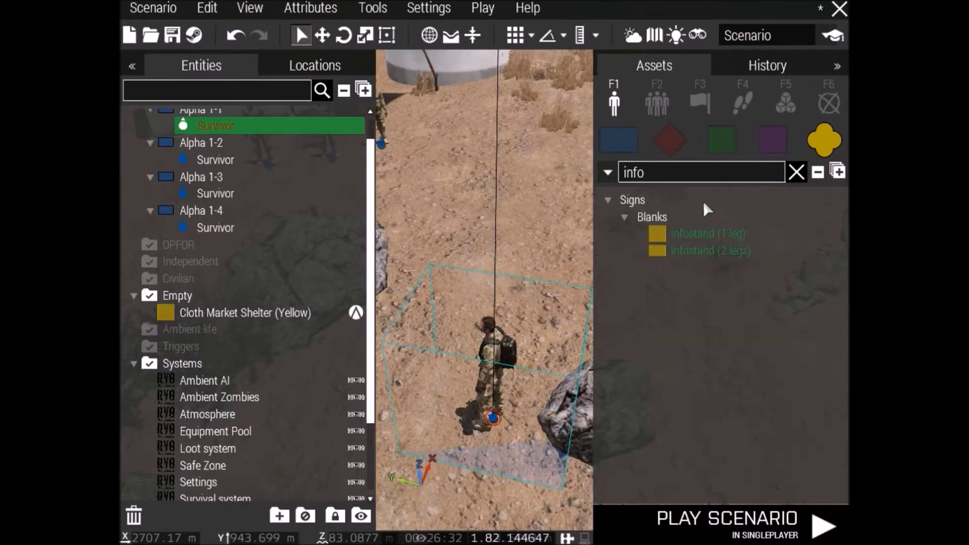
pyautogui.click(702, 234)
pyautogui.click(450, 161)
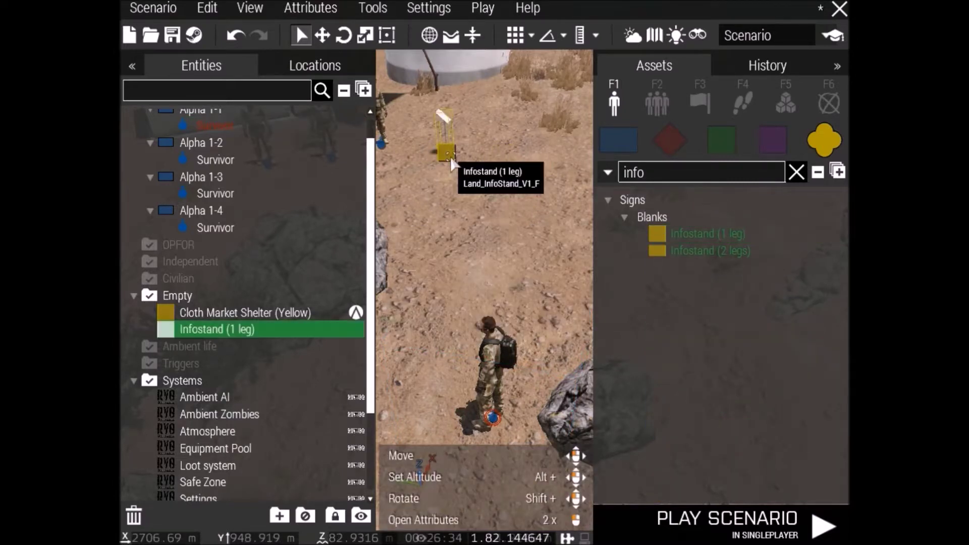
# Set the infostand's Equipment Storage attributes, then nudge it slightly into position
pyautogui.rightClick(450, 151)
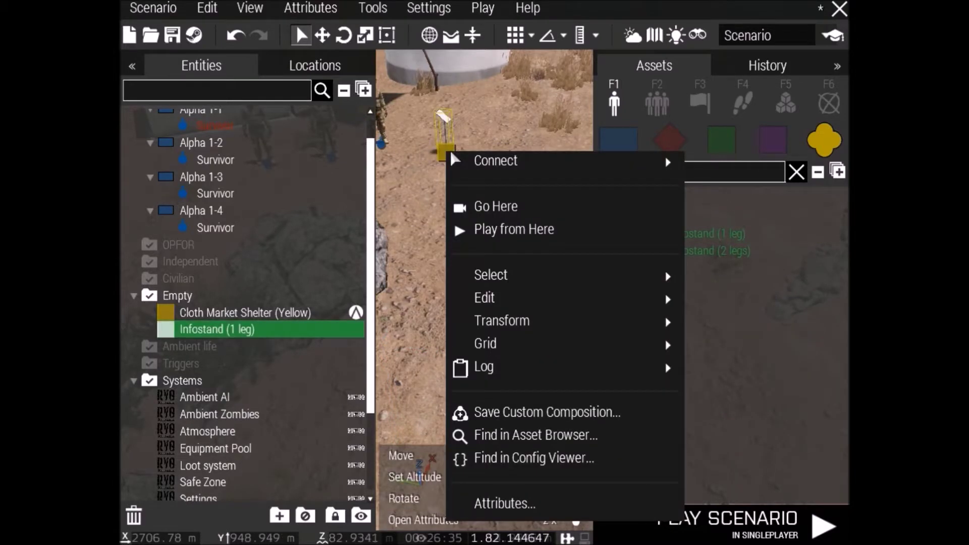
pyautogui.click(516, 507)
pyautogui.scroll(-8, 365, 395)
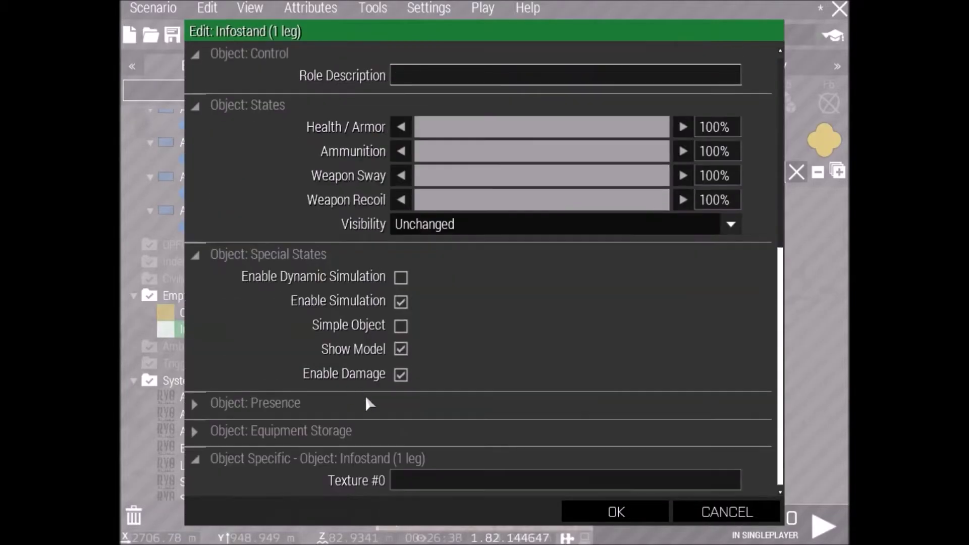
pyautogui.click(316, 429)
pyautogui.scroll(-1, 364, 428)
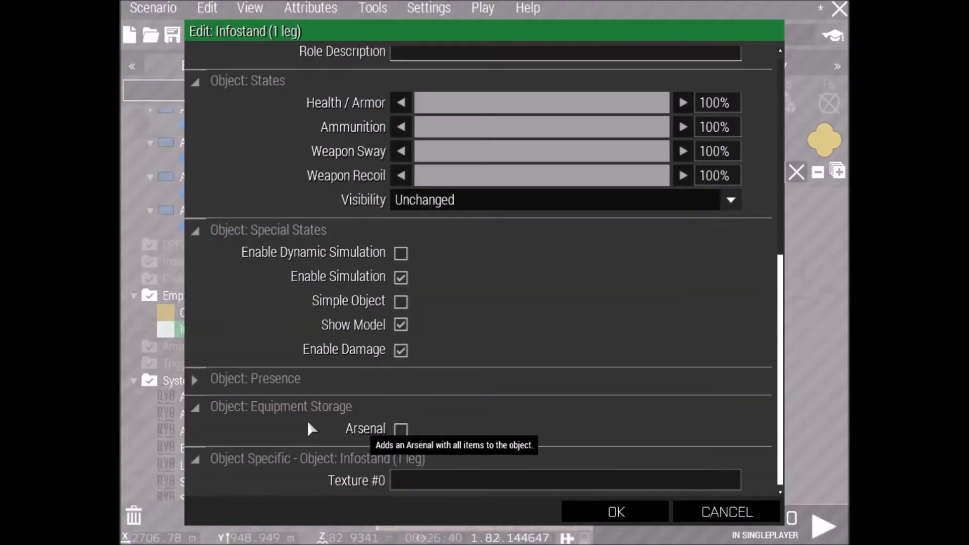
pyautogui.click(600, 508)
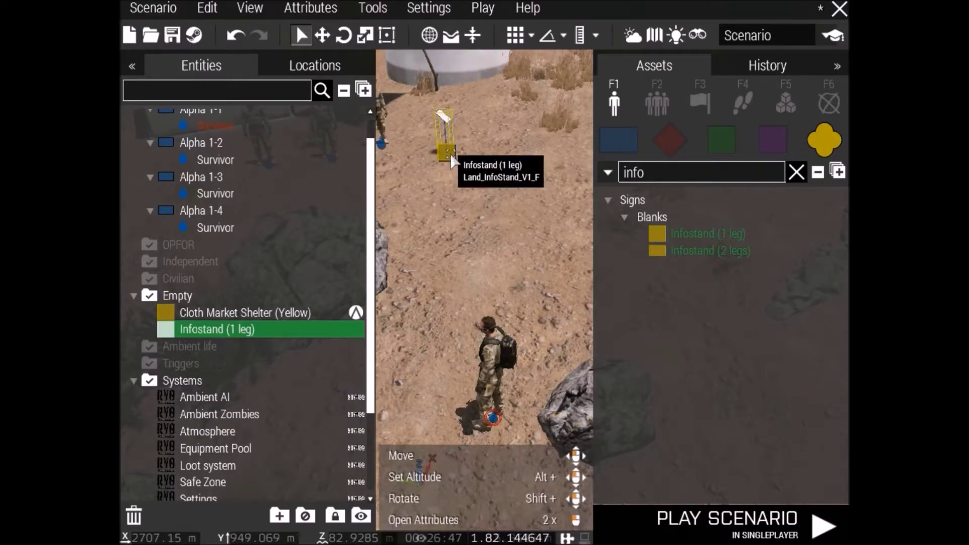
pyautogui.moveTo(445, 149)
pyautogui.mouseDown()
pyautogui.moveTo(422, 181)
pyautogui.moveTo(445, 143)
pyautogui.mouseUp()
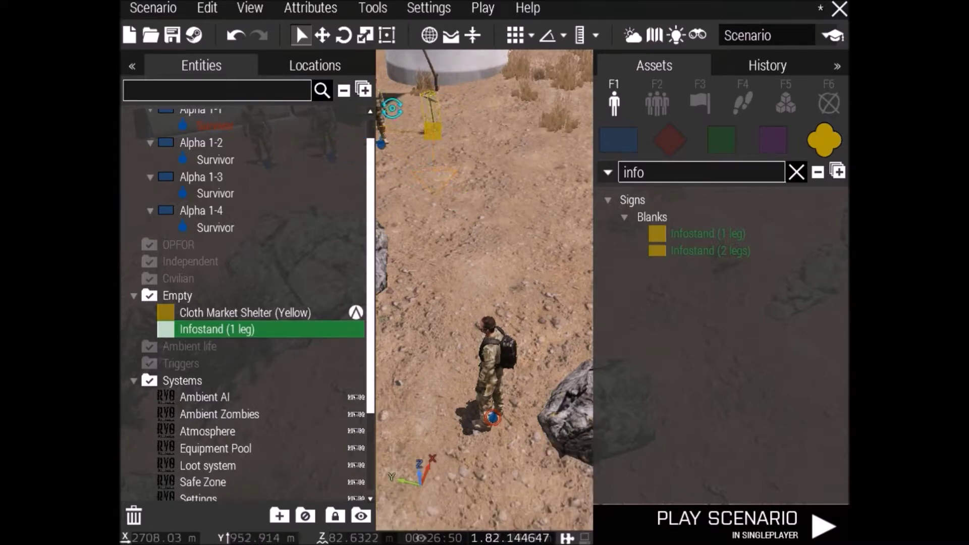
pyautogui.press('a')
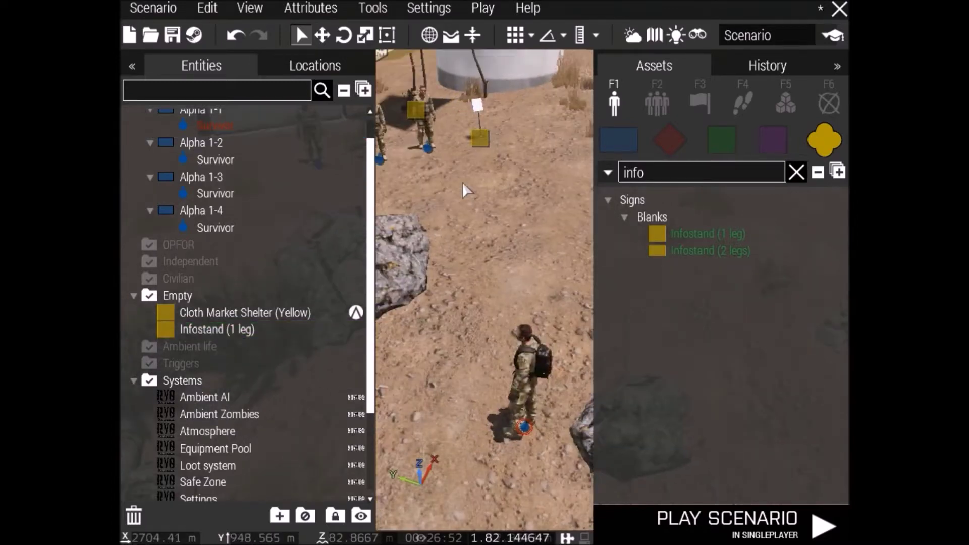
pyautogui.scroll(-3, 438, 189)
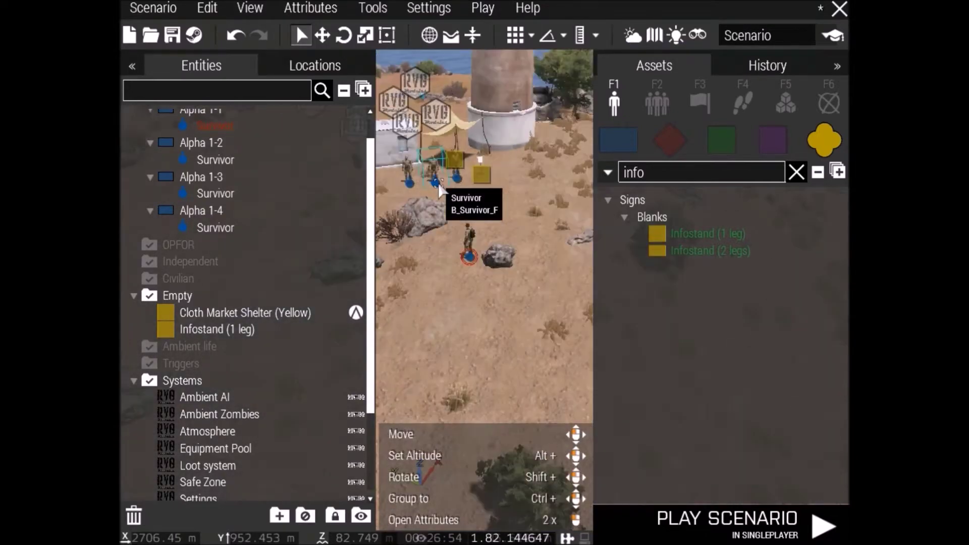
# Set Independents Allegiance hostile to BLUFOR in the General attributes' Misc section
pyautogui.click(313, 6)
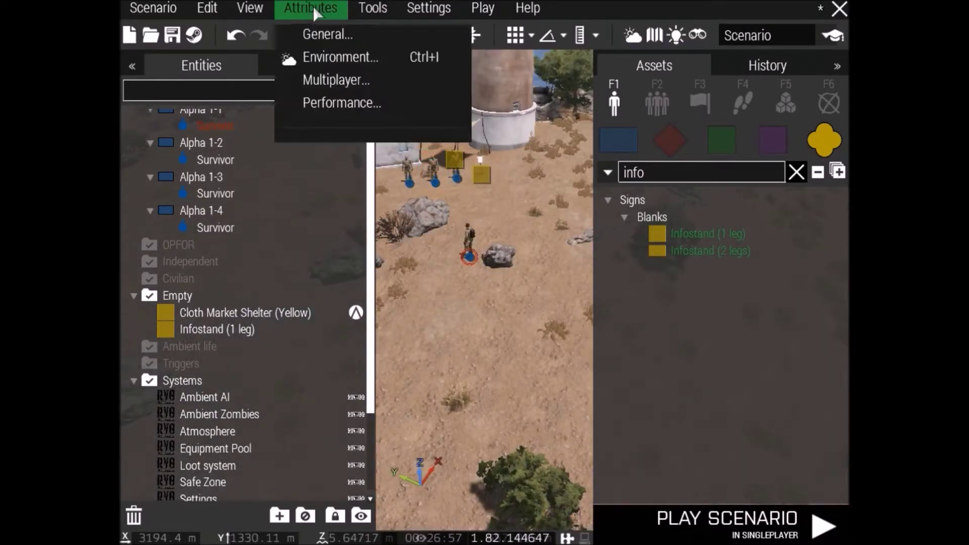
pyautogui.click(325, 36)
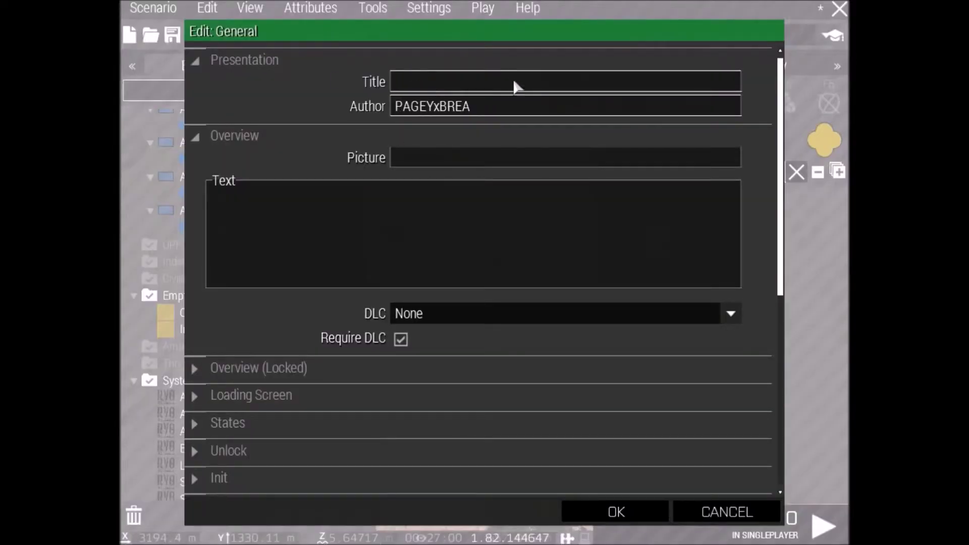
pyautogui.scroll(-2, 459, 160)
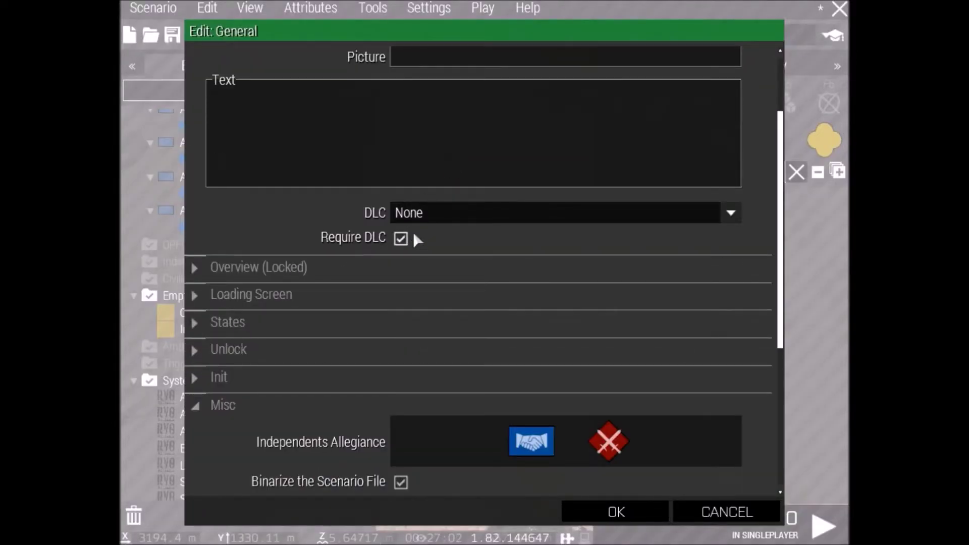
pyautogui.scroll(-4, 480, 145)
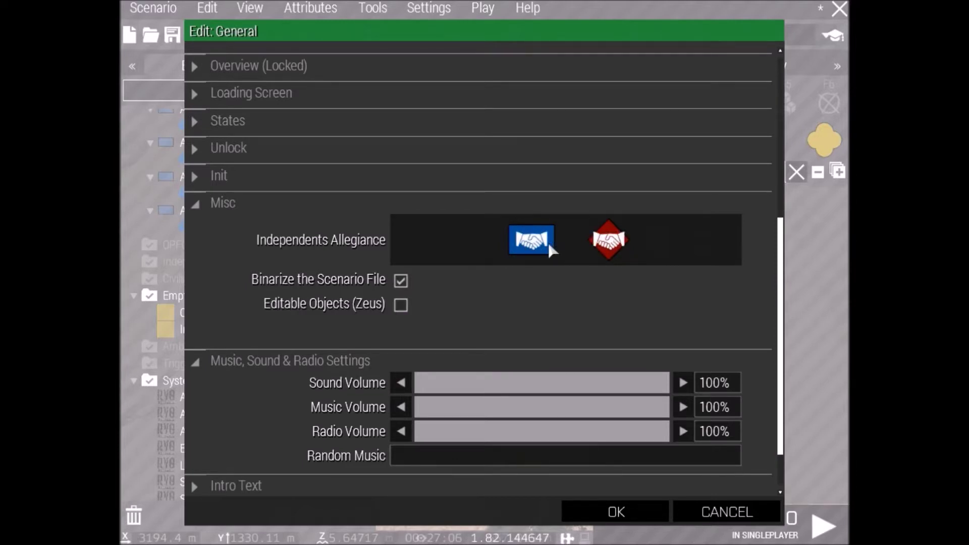
pyautogui.click(624, 243)
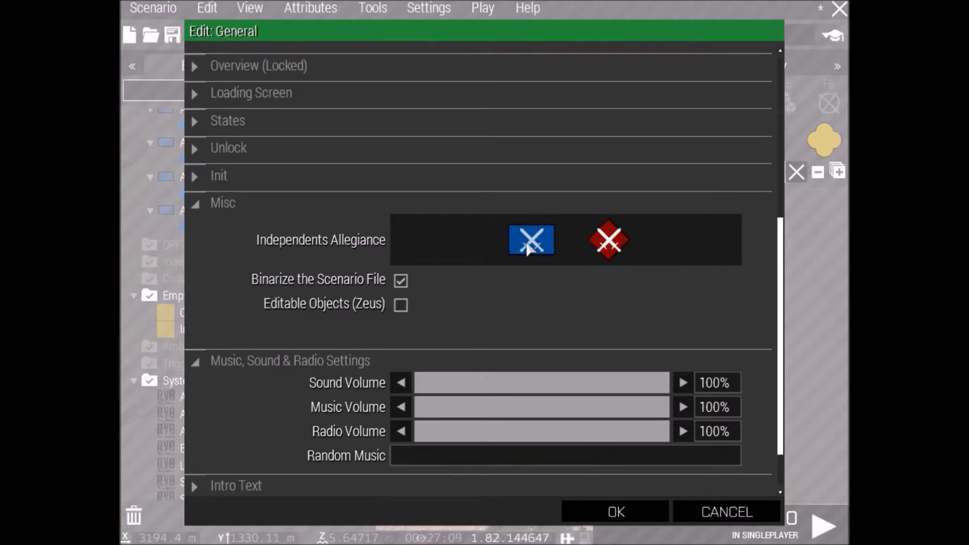
pyautogui.scroll(-1, 555, 414)
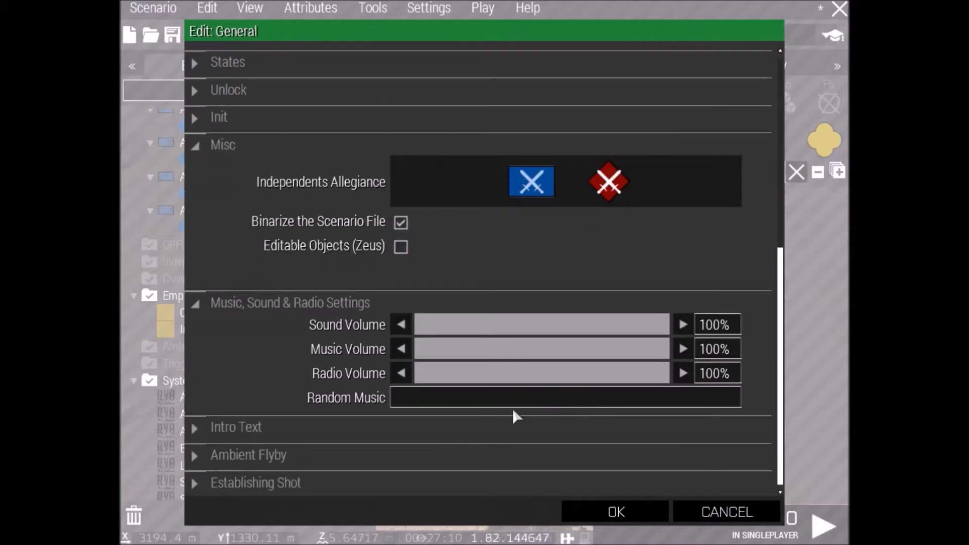
pyautogui.click(603, 517)
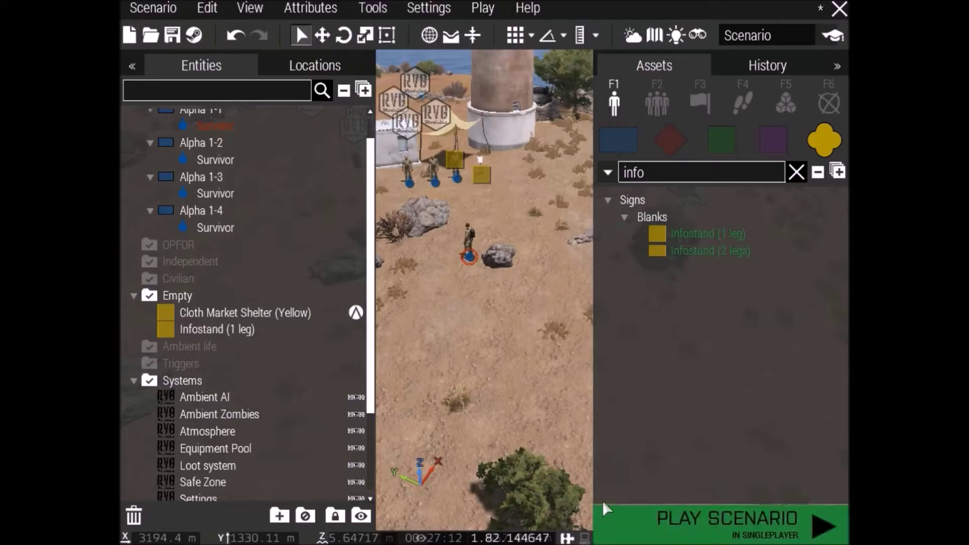
# Place a Respawn marker, found by searching 'res', beside the RVG modules
pyautogui.click(318, 8)
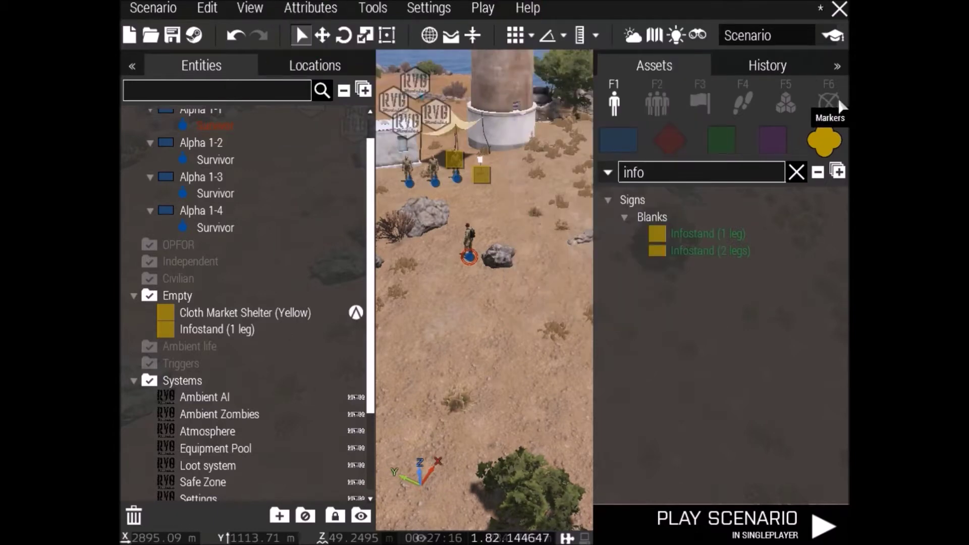
pyautogui.click(838, 103)
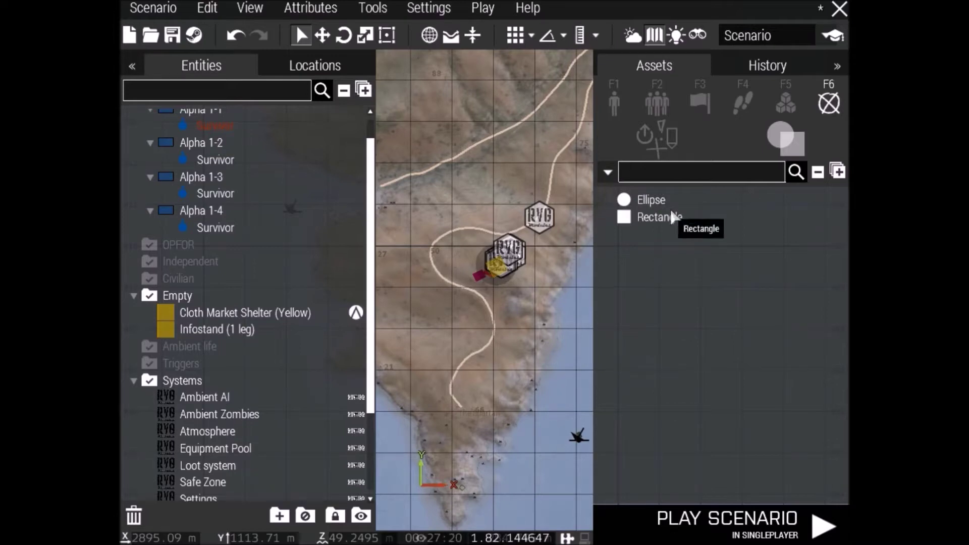
pyautogui.click(768, 168)
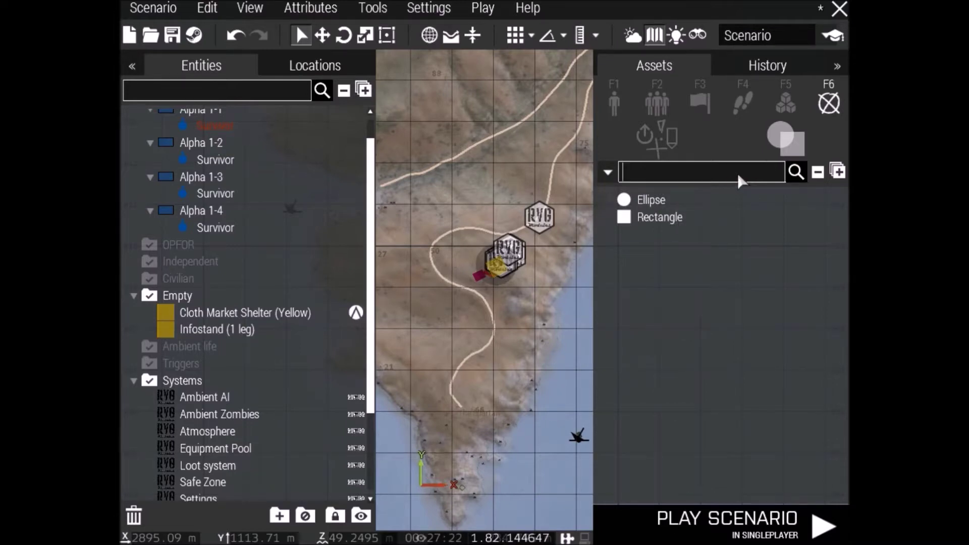
pyautogui.write('res')
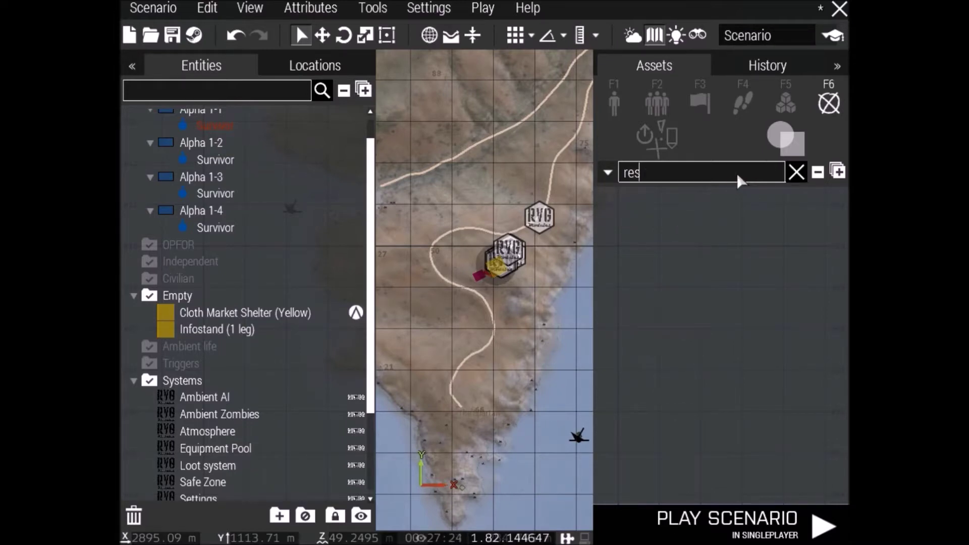
pyautogui.click(677, 145)
pyautogui.click(683, 335)
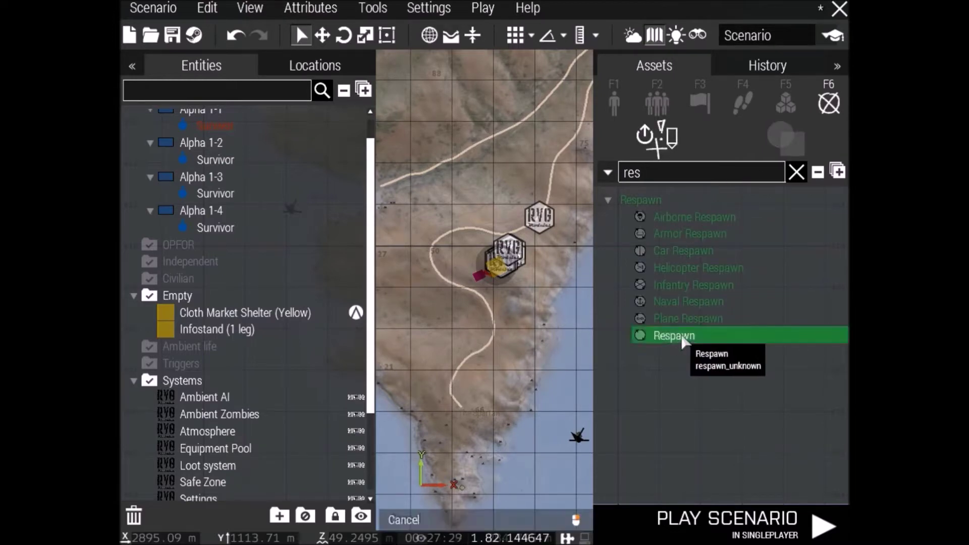
pyautogui.click(508, 282)
# Rename the respawn marker's variable from marker_1 to respawn_west
pyautogui.scroll(5, 492, 277)
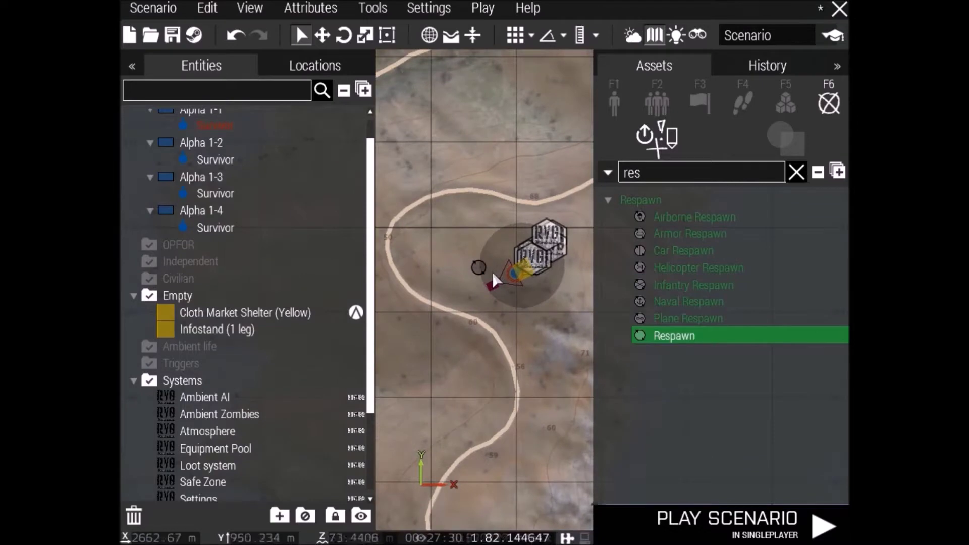
pyautogui.scroll(5, 492, 273)
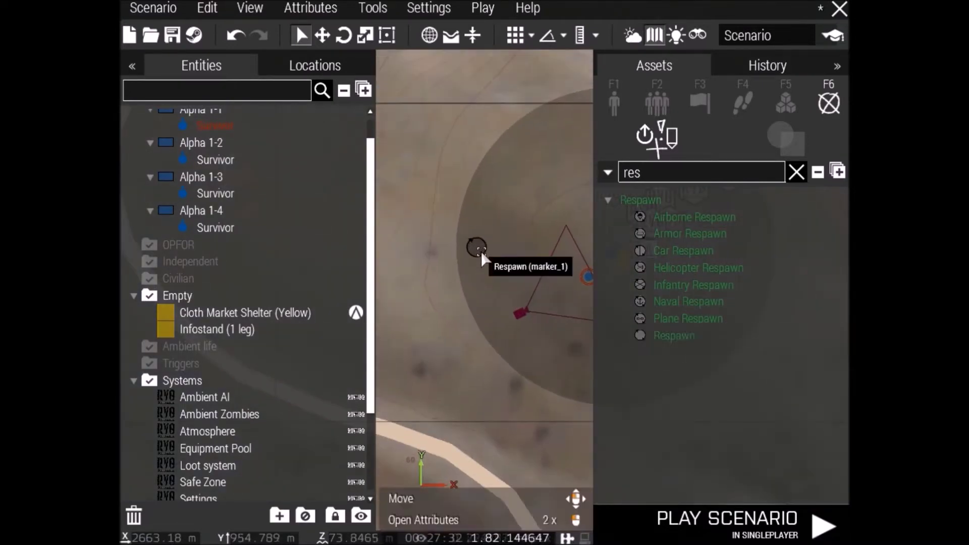
pyautogui.click(481, 246)
pyautogui.doubleClick(481, 254)
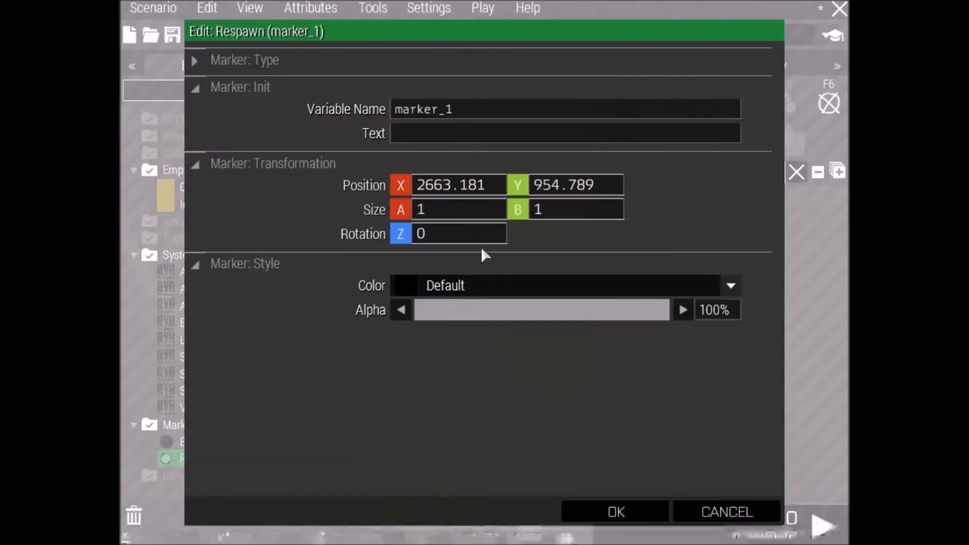
pyautogui.doubleClick(441, 111)
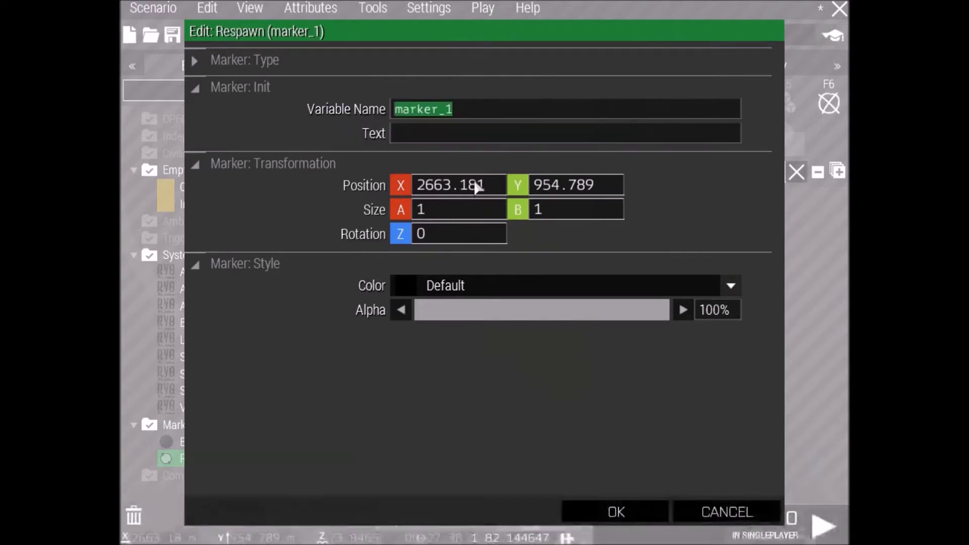
pyautogui.write('respa')
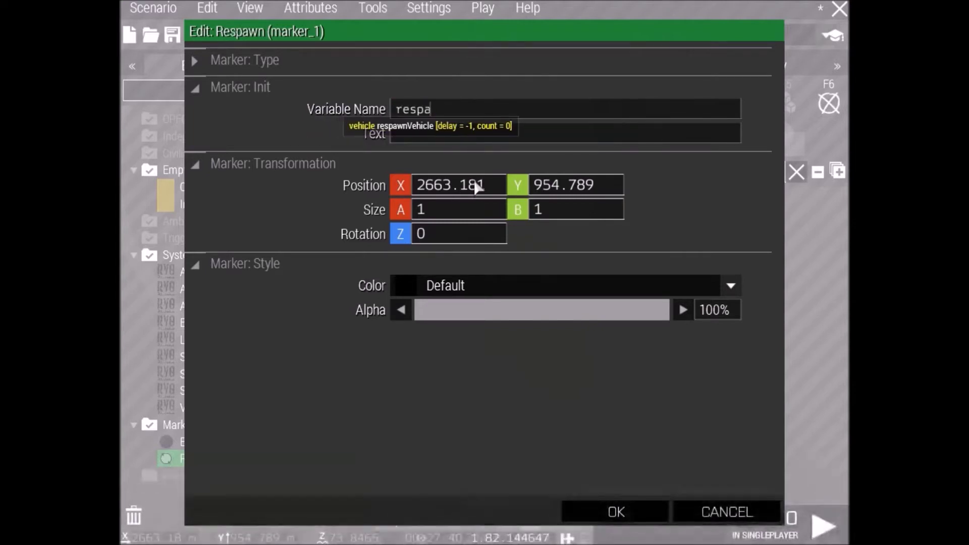
pyautogui.write('wn_west')
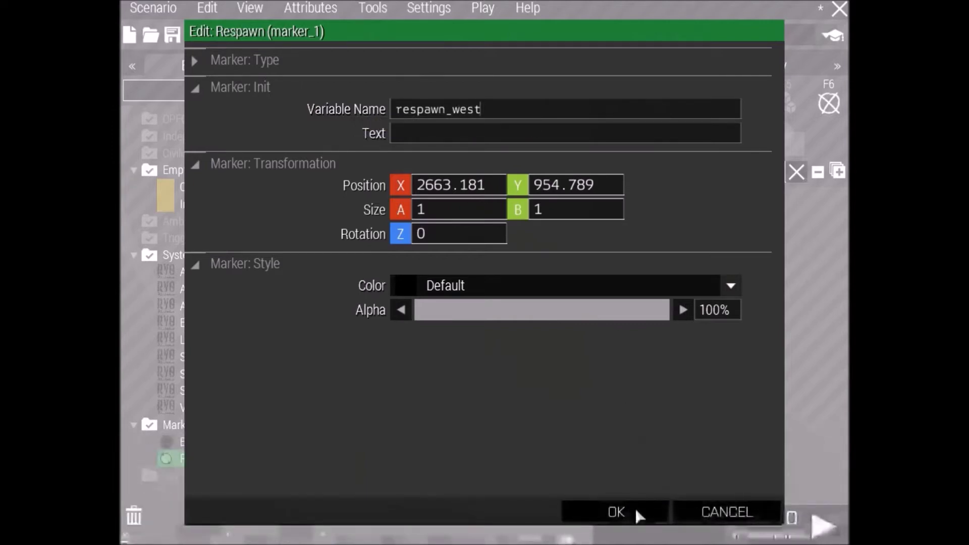
pyautogui.click(617, 512)
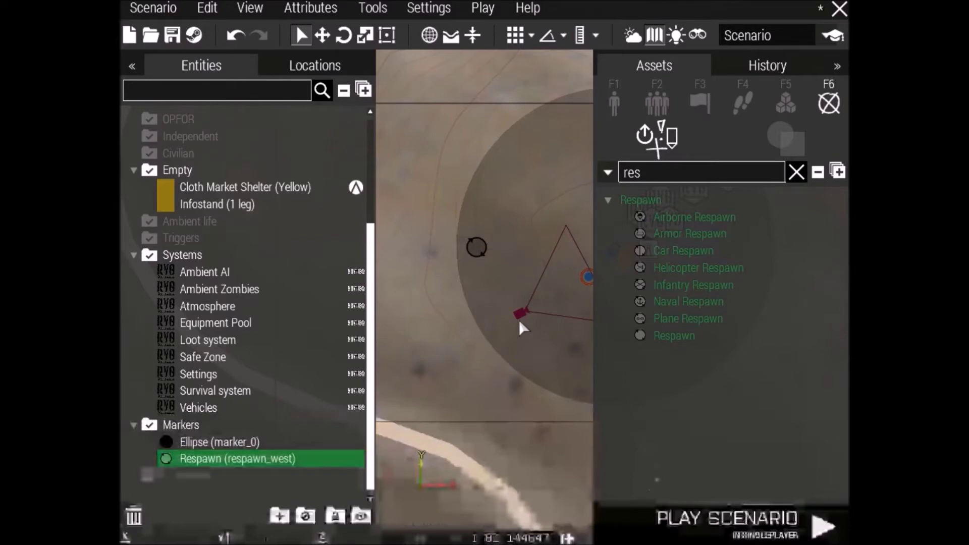
# Paste two copies of the respawn_west marker onto the map
pyautogui.scroll(-5, 486, 319)
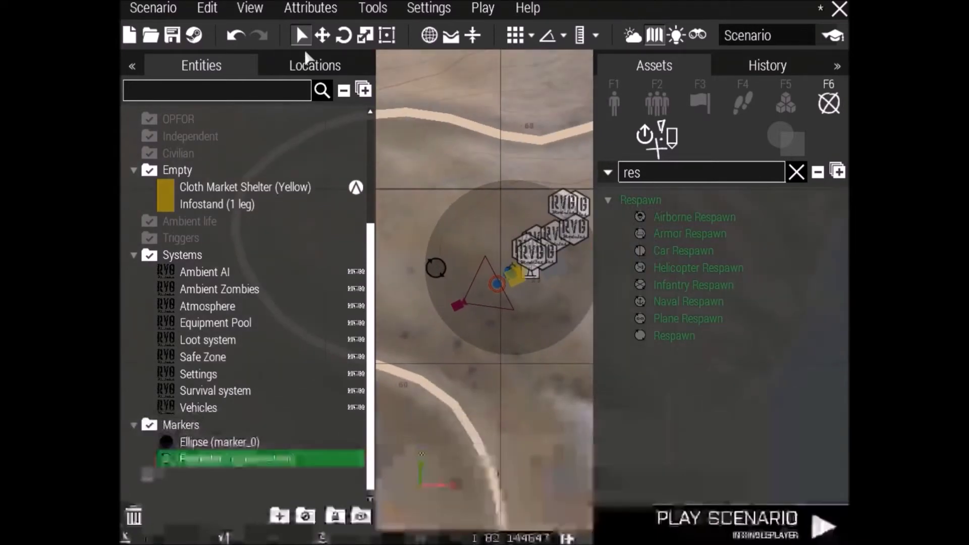
pyautogui.click(304, 9)
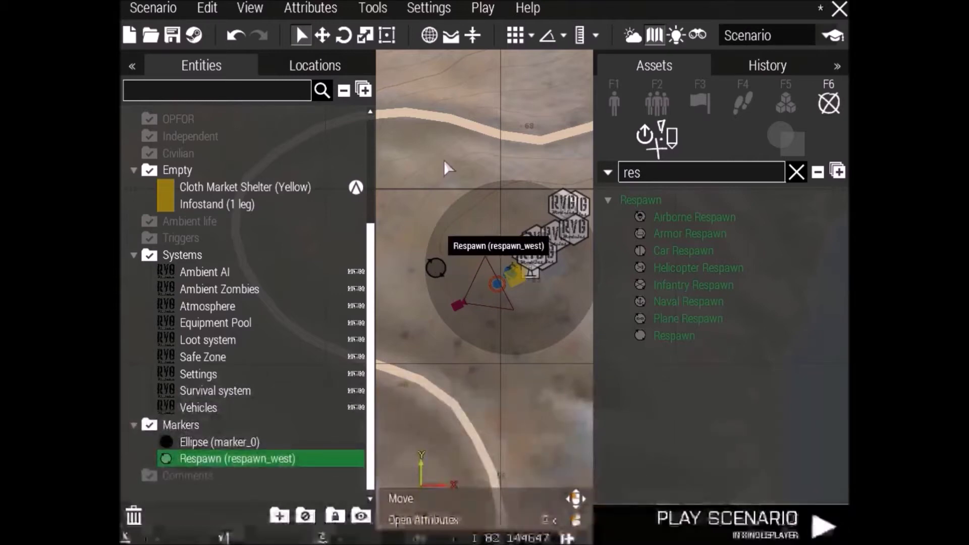
pyautogui.hotkey('ctrl', 'v')
pyautogui.hotkey('ctrl', 'v')
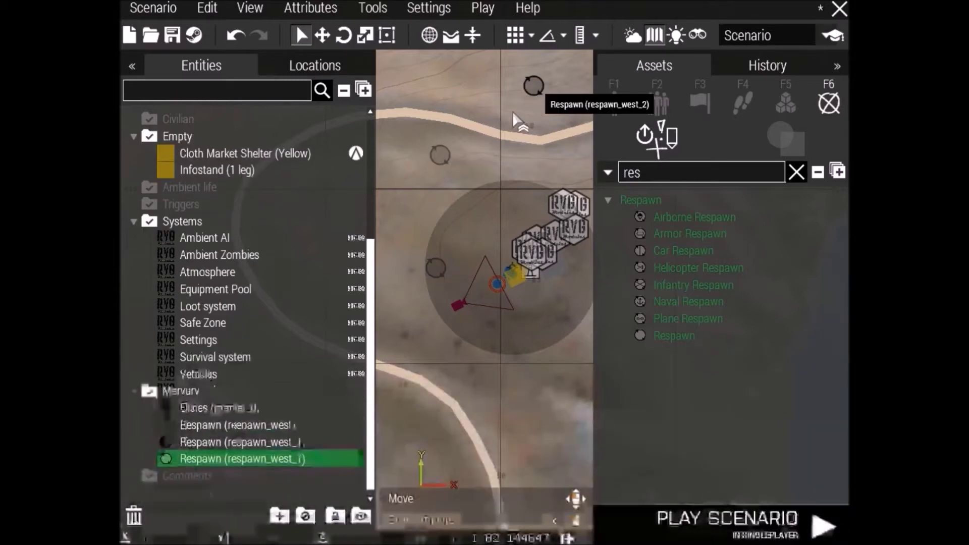
# Connect respawn_west via Set Random Start to respawn_west_1 and respawn_west_2
pyautogui.rightClick(500, 285)
pyautogui.moveTo(556, 121)
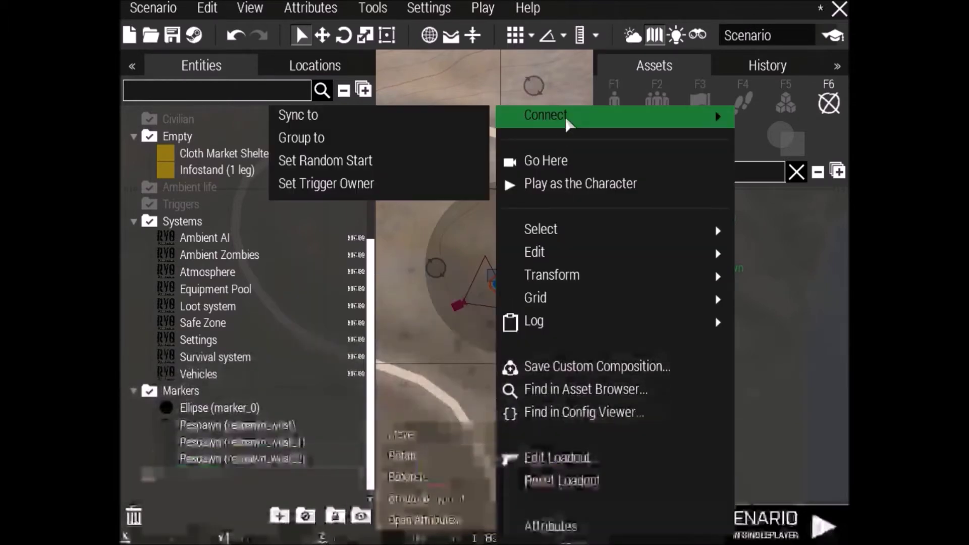
pyautogui.click(368, 161)
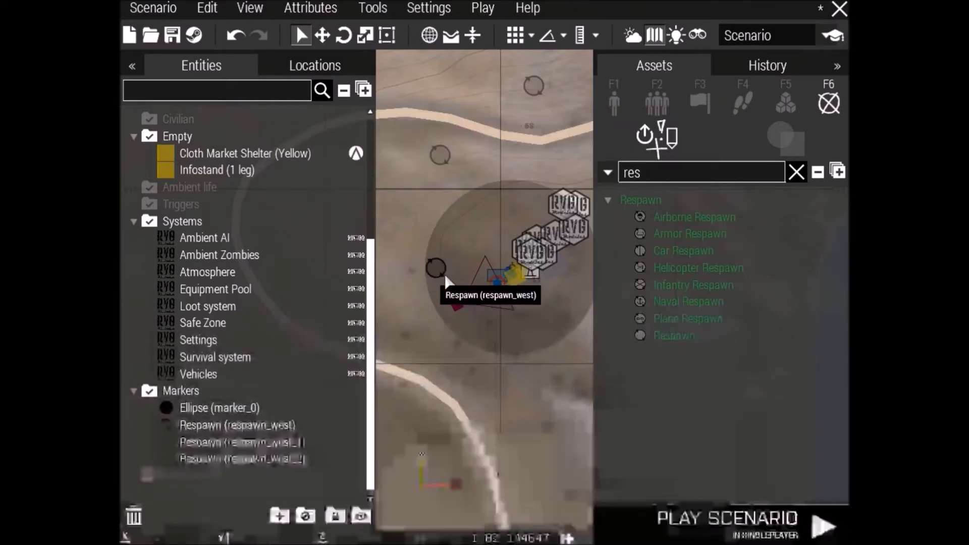
pyautogui.rightClick(498, 283)
pyautogui.moveTo(541, 120)
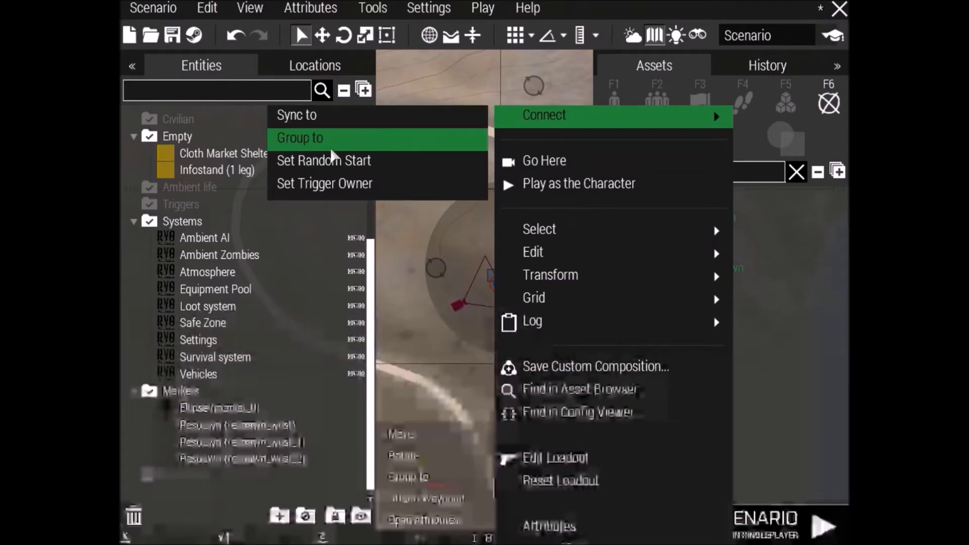
pyautogui.click(335, 160)
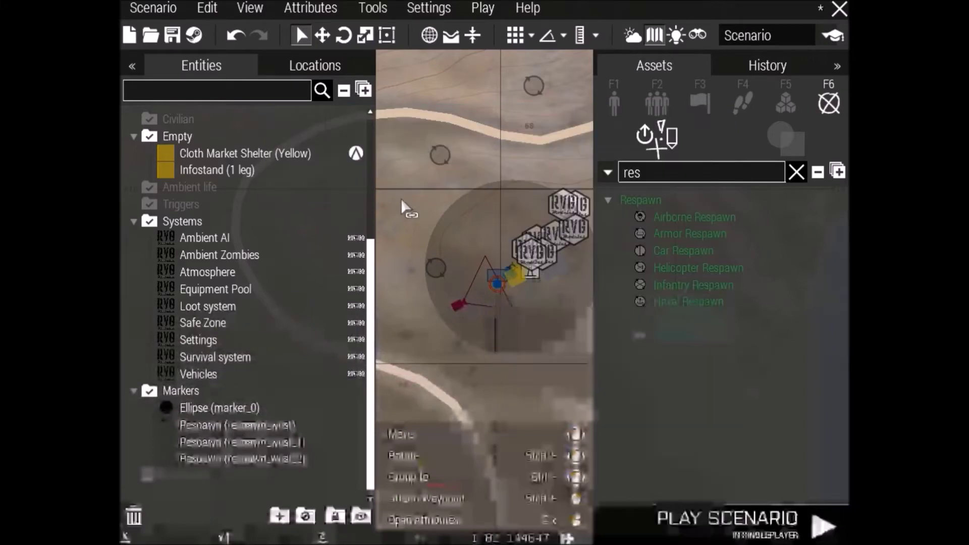
pyautogui.click(440, 154)
pyautogui.rightClick(501, 290)
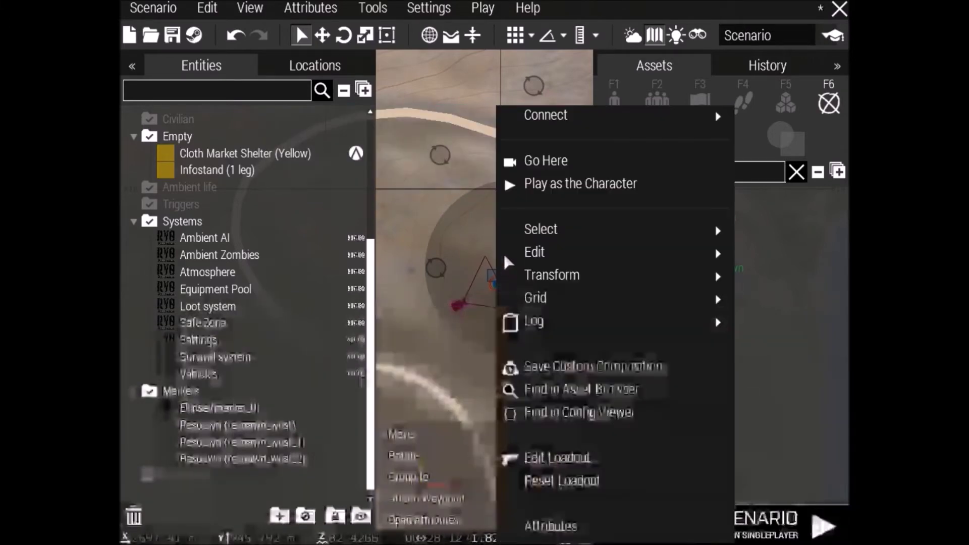
pyautogui.moveTo(501, 126)
pyautogui.click(363, 161)
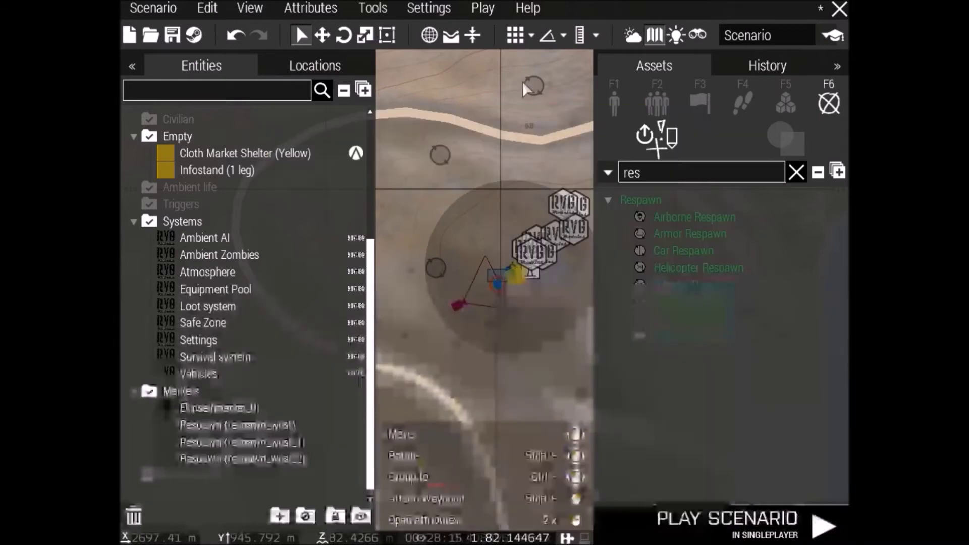
pyautogui.click(523, 98)
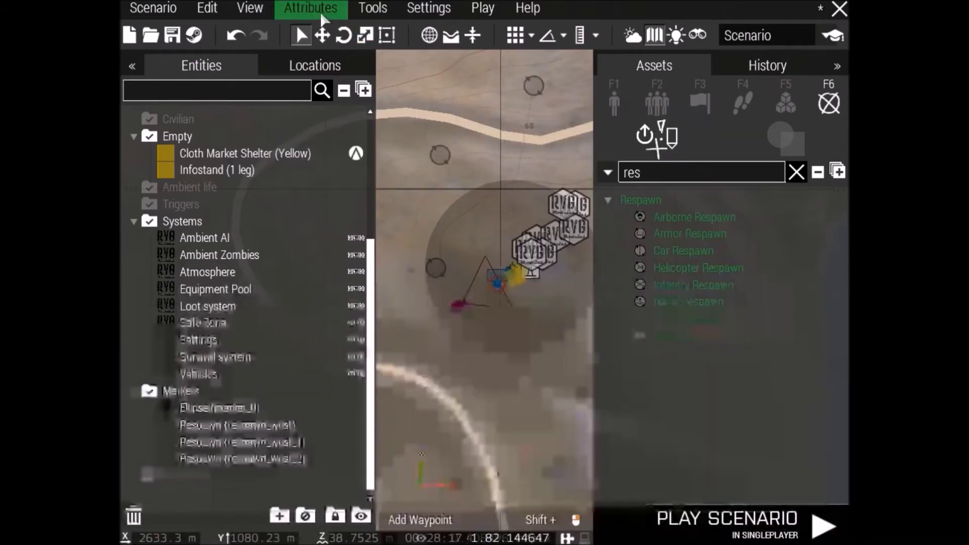
# Set multiplayer Respawn to Respawn on Custom Position with a 00:00:10 respawn delay
pyautogui.click(310, 8)
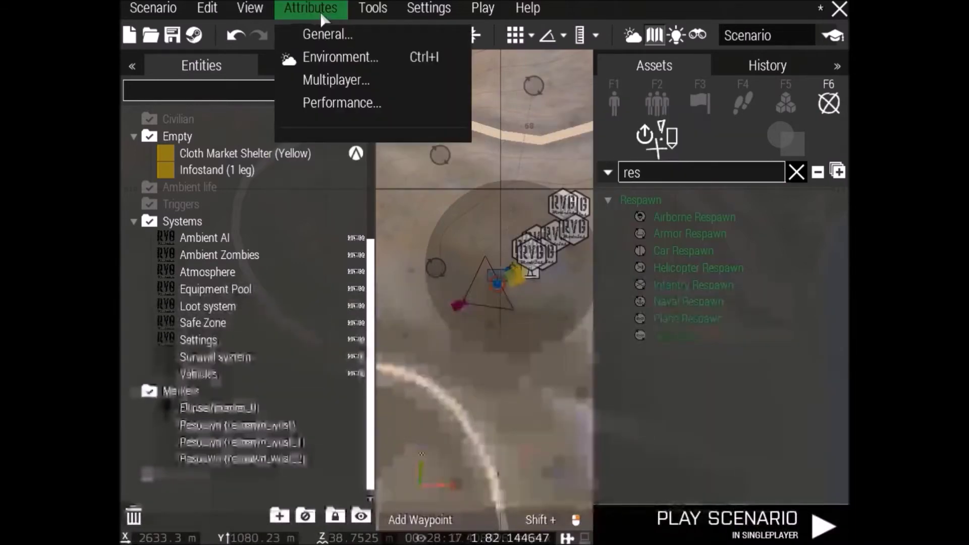
pyautogui.click(349, 80)
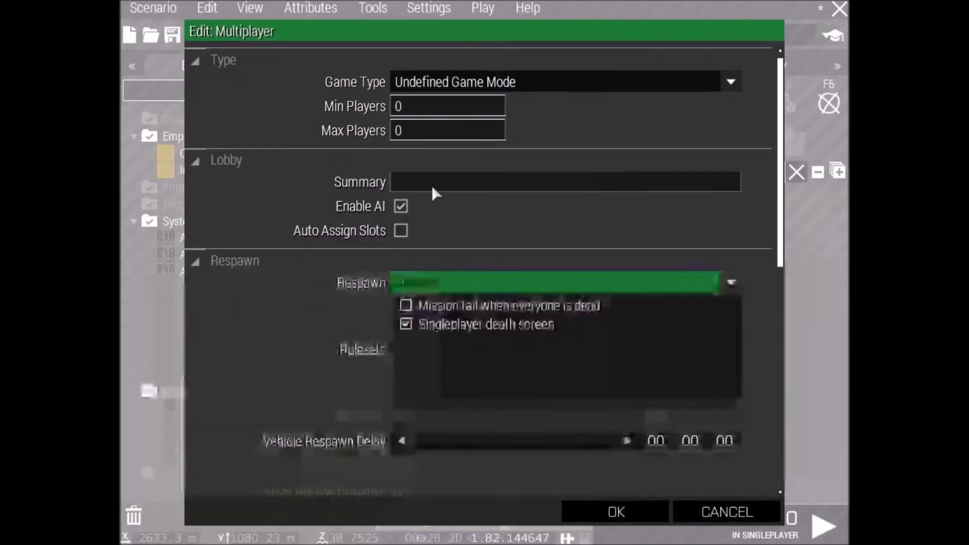
pyautogui.scroll(-1, 493, 212)
pyautogui.scroll(-3, 492, 208)
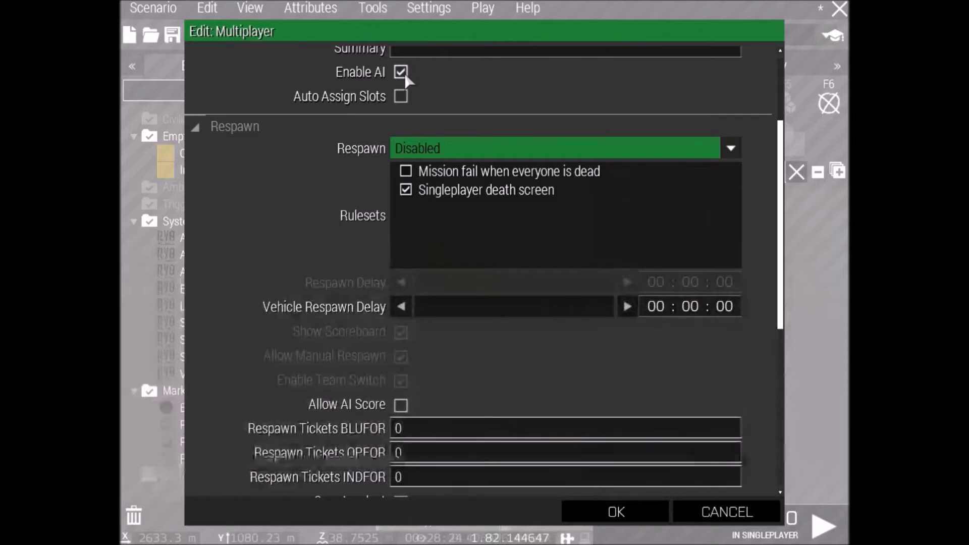
pyautogui.click(438, 147)
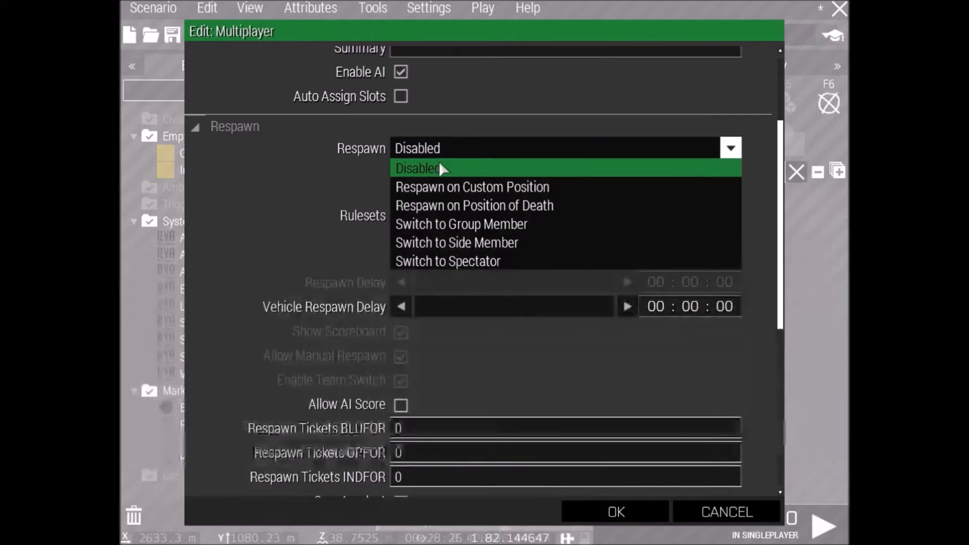
pyautogui.click(478, 191)
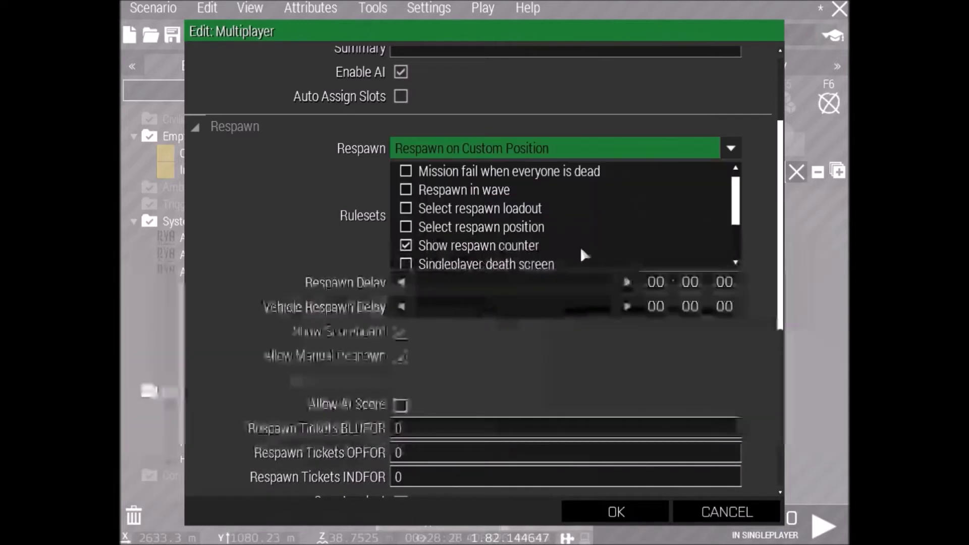
pyautogui.click(638, 281)
pyautogui.click(638, 281)
pyautogui.scroll(-3, 530, 338)
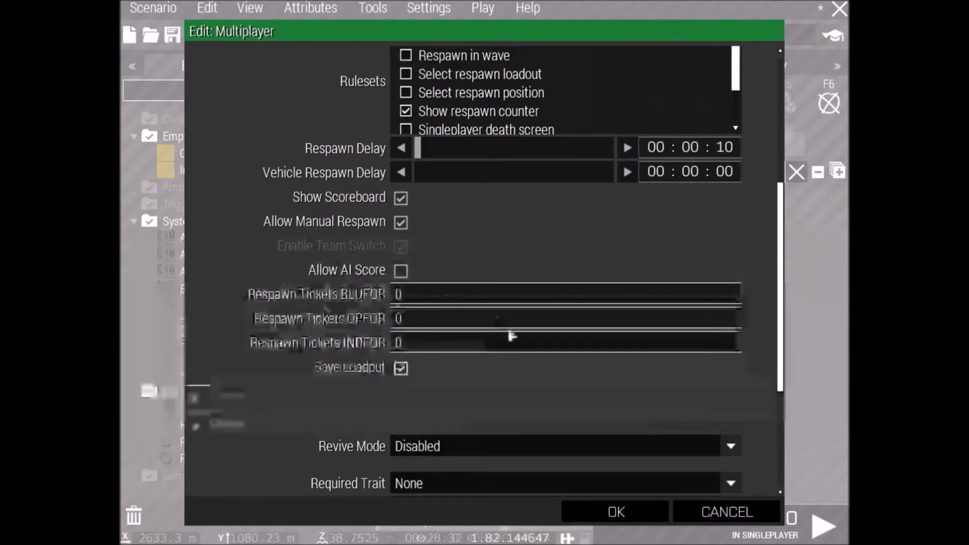
pyautogui.scroll(-5, 510, 335)
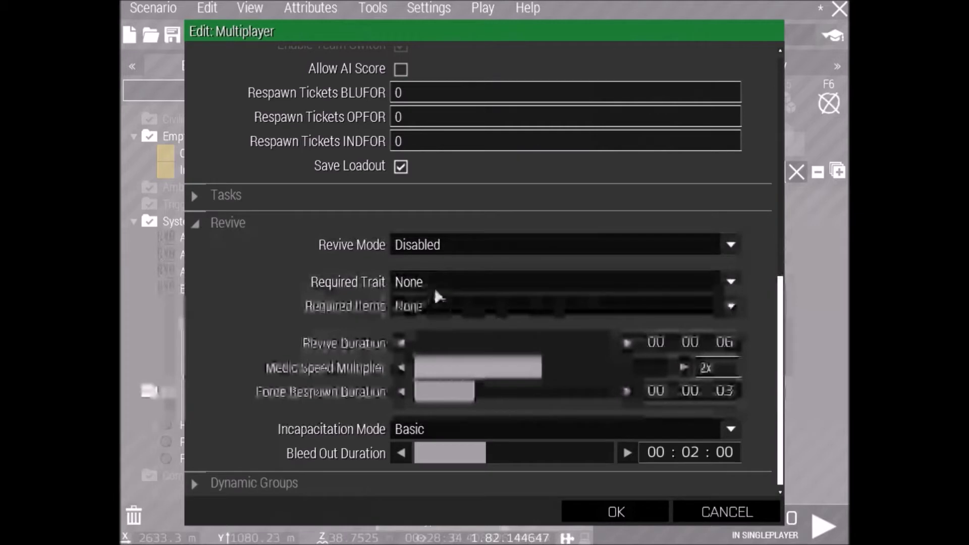
pyautogui.scroll(4, 534, 265)
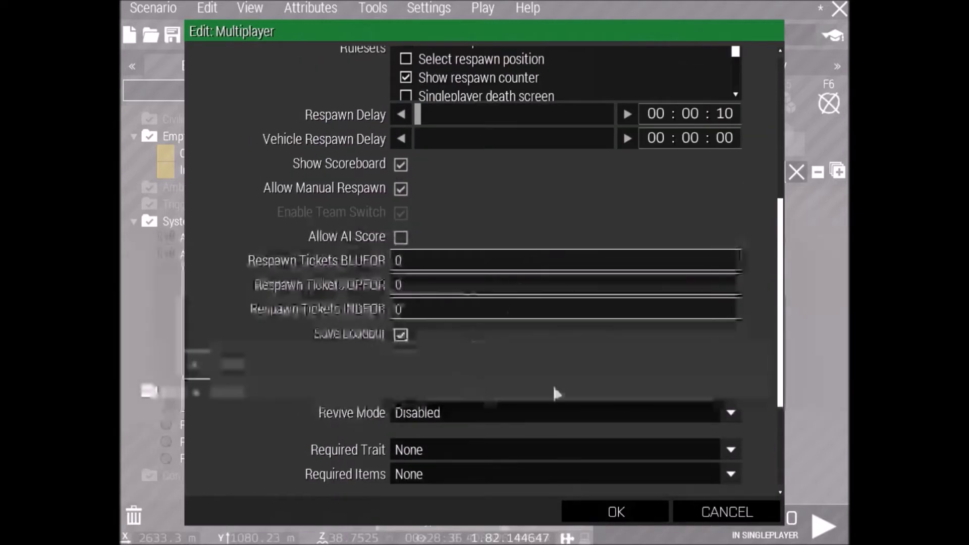
pyautogui.scroll(3, 557, 393)
pyautogui.click(617, 512)
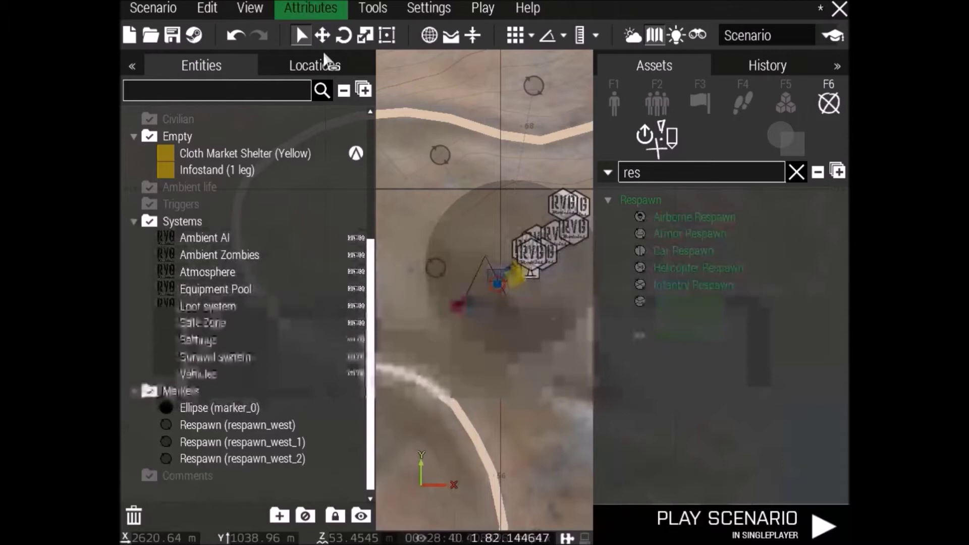
# Set corpse cleanup to all scenario objects with a 35 s minimum and 00:02:43 maximum delay
pyautogui.click(329, 106)
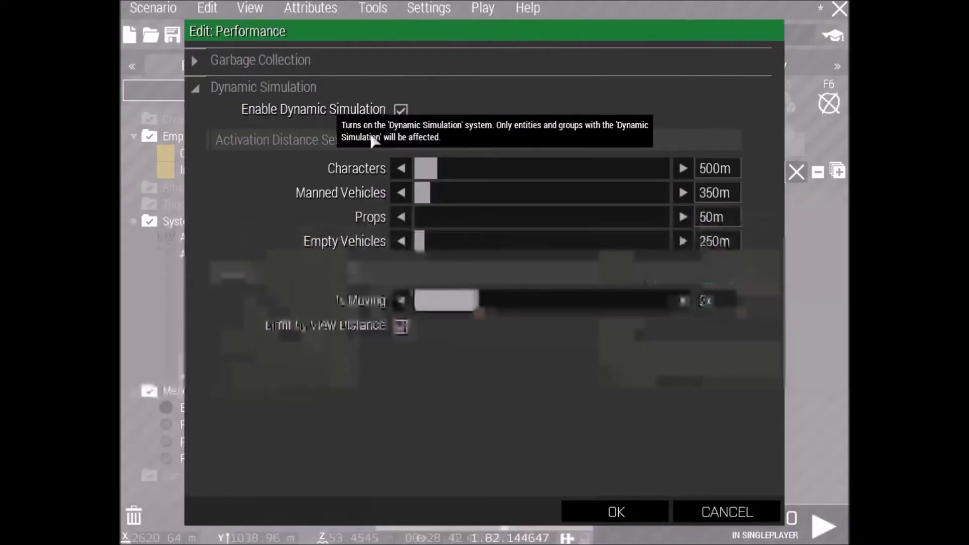
pyautogui.click(211, 61)
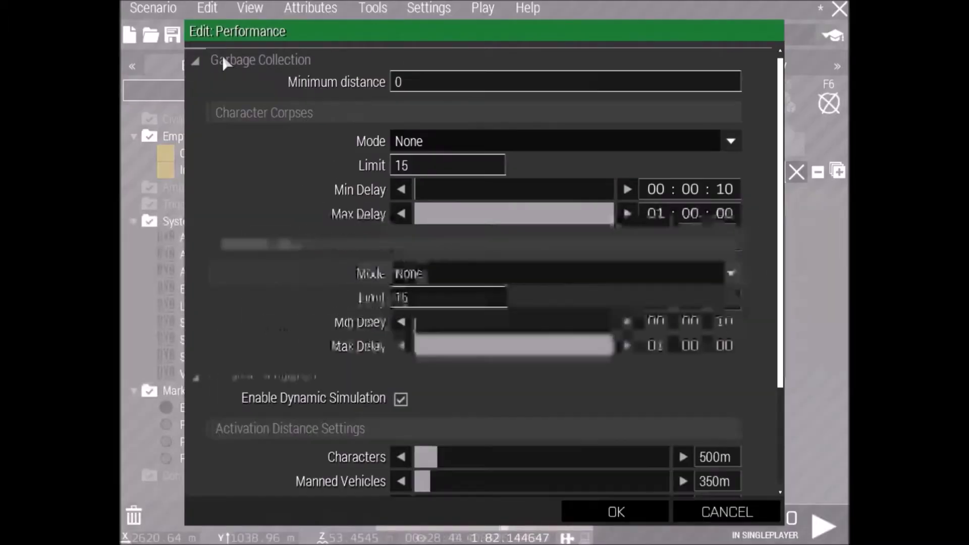
pyautogui.click(477, 142)
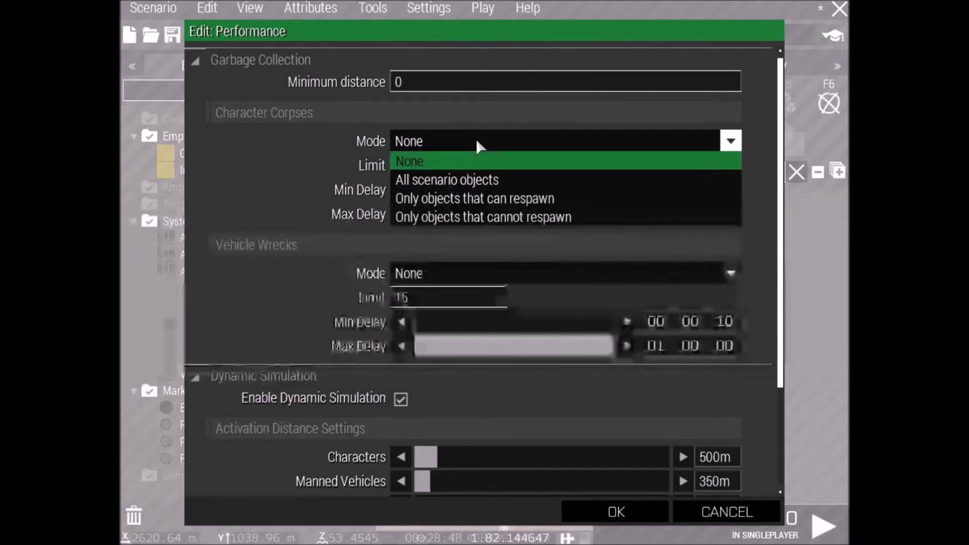
pyautogui.click(489, 180)
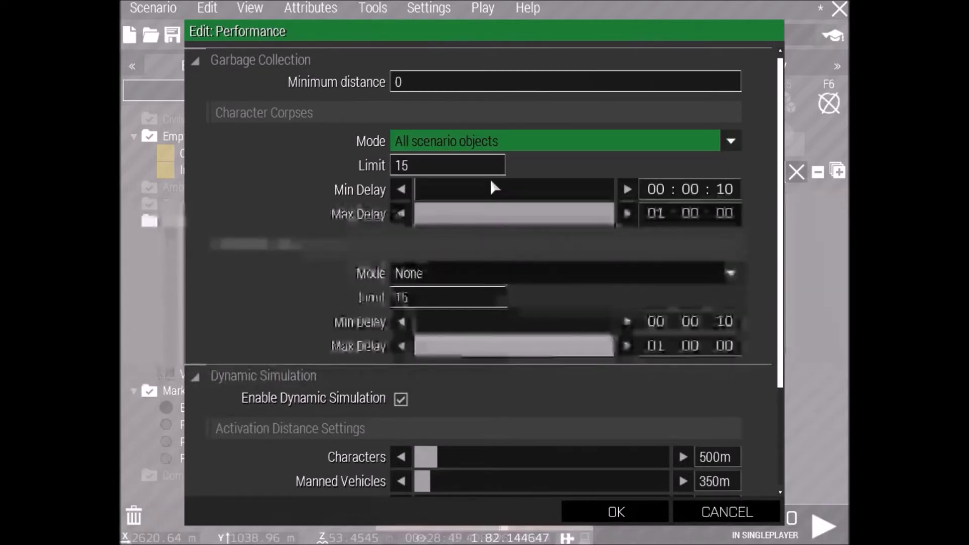
pyautogui.click(423, 197)
pyautogui.click(429, 218)
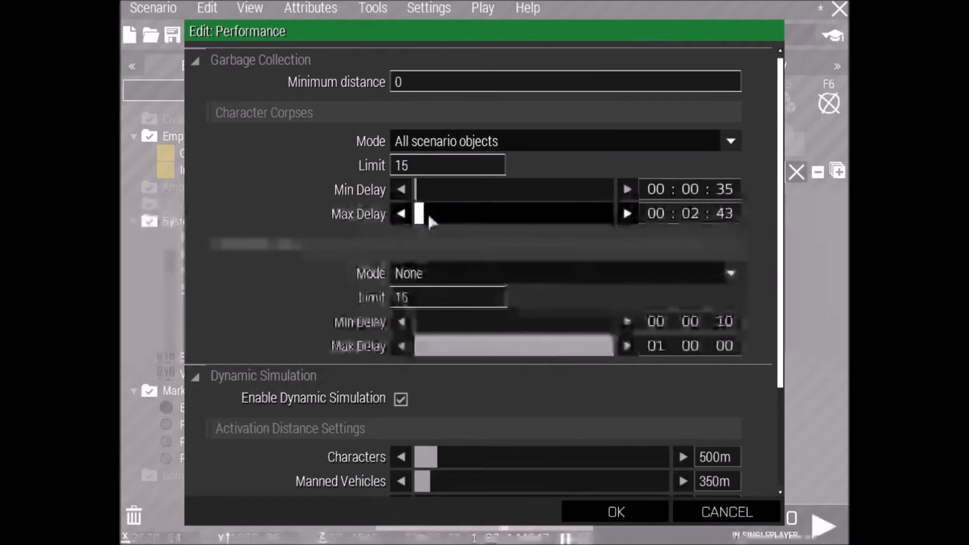
# Set wreck cleanup to all scenario objects with delays of 00:00:22 to 00:03:35
pyautogui.click(419, 284)
pyautogui.click(433, 311)
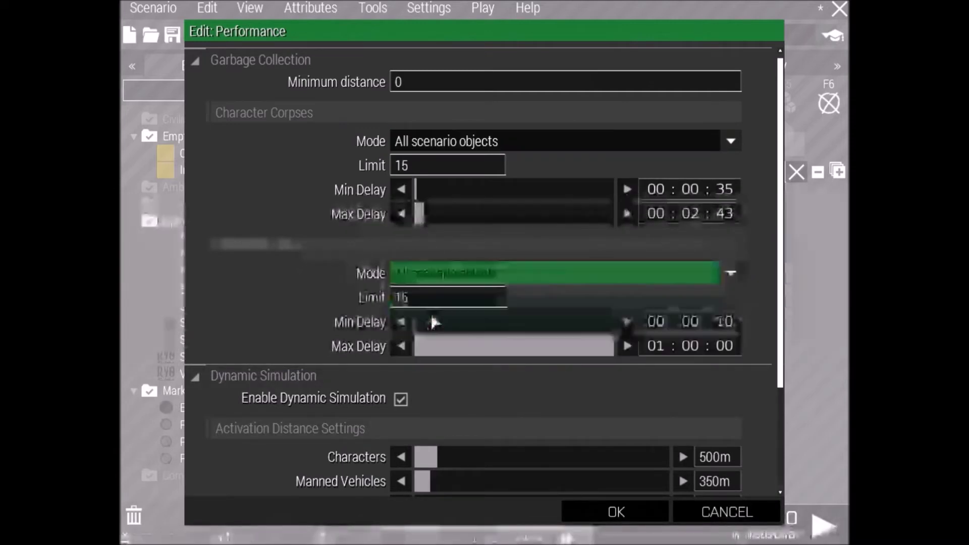
pyautogui.click(422, 329)
pyautogui.click(429, 347)
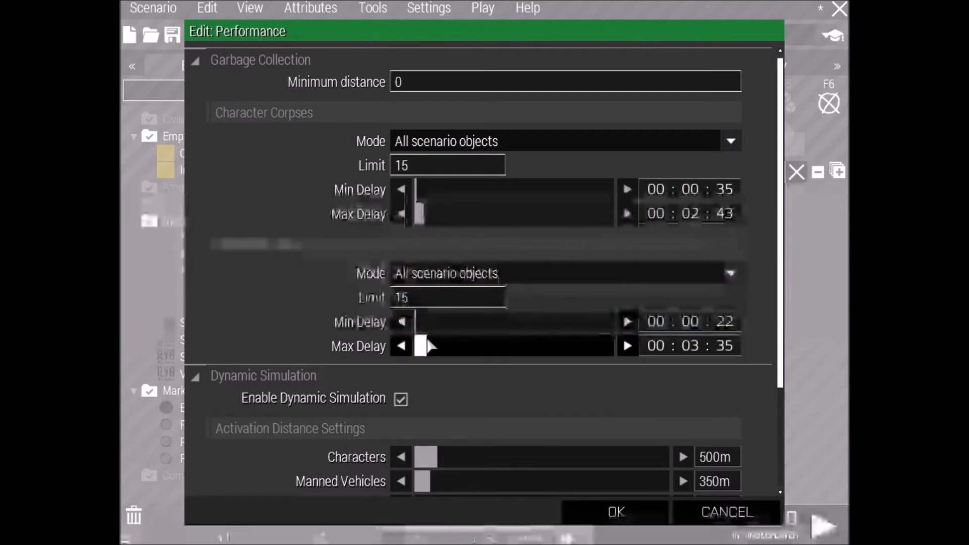
pyautogui.click(610, 514)
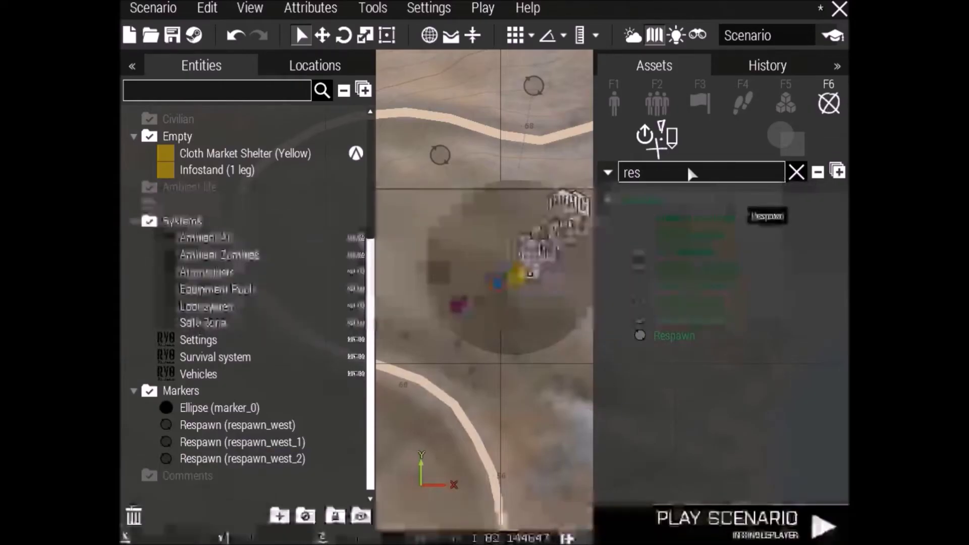
# Place a Game Master module from Systems > Zeus on the map
pyautogui.click(796, 172)
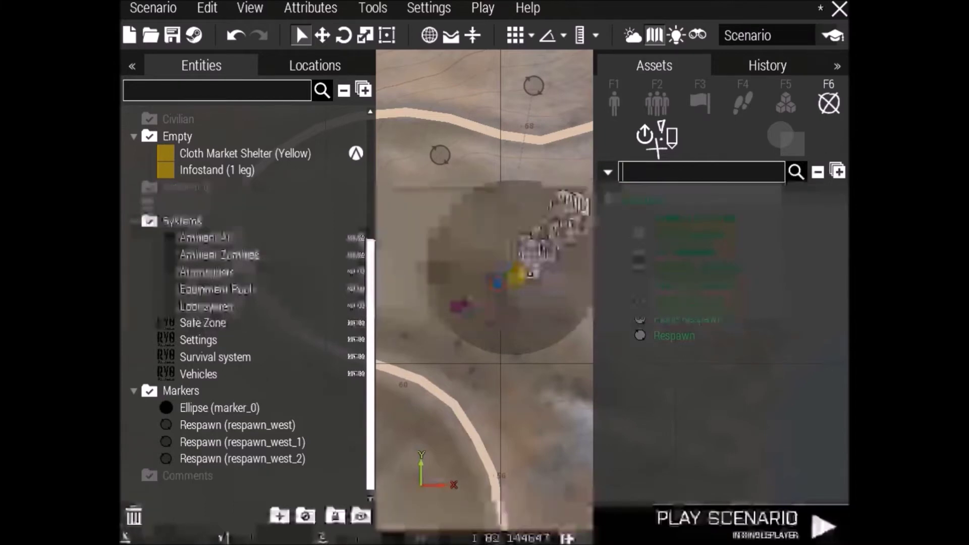
pyautogui.scroll(-5, 755, 330)
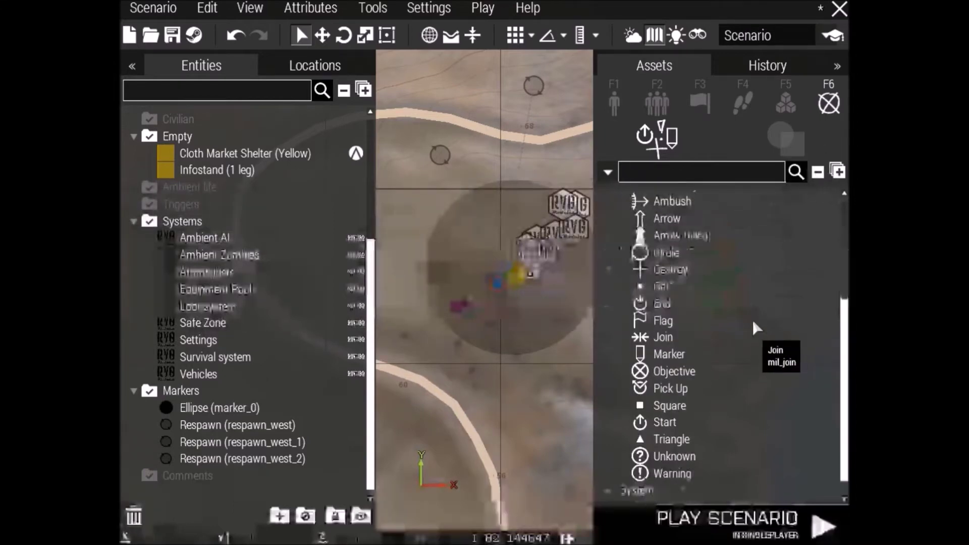
pyautogui.click(795, 103)
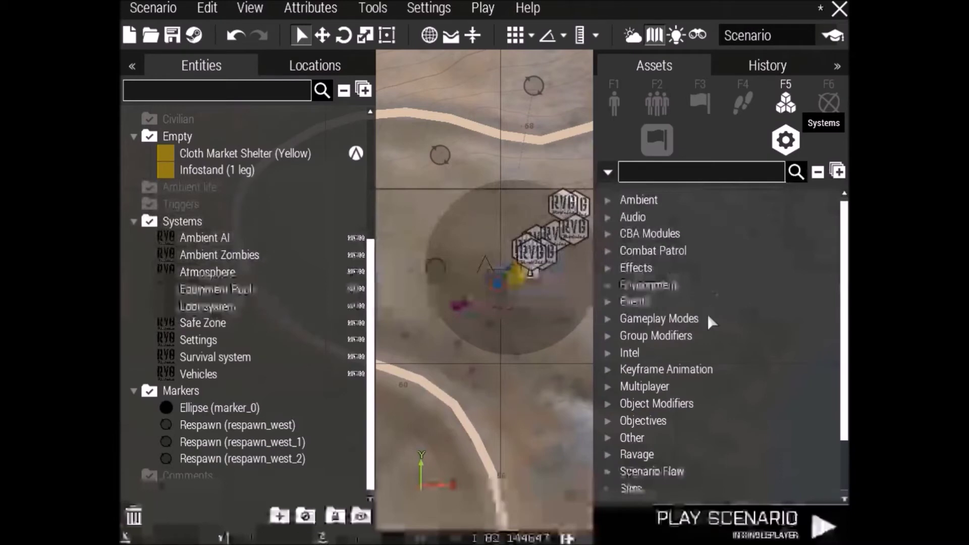
pyautogui.scroll(-3, 638, 409)
pyautogui.click(608, 476)
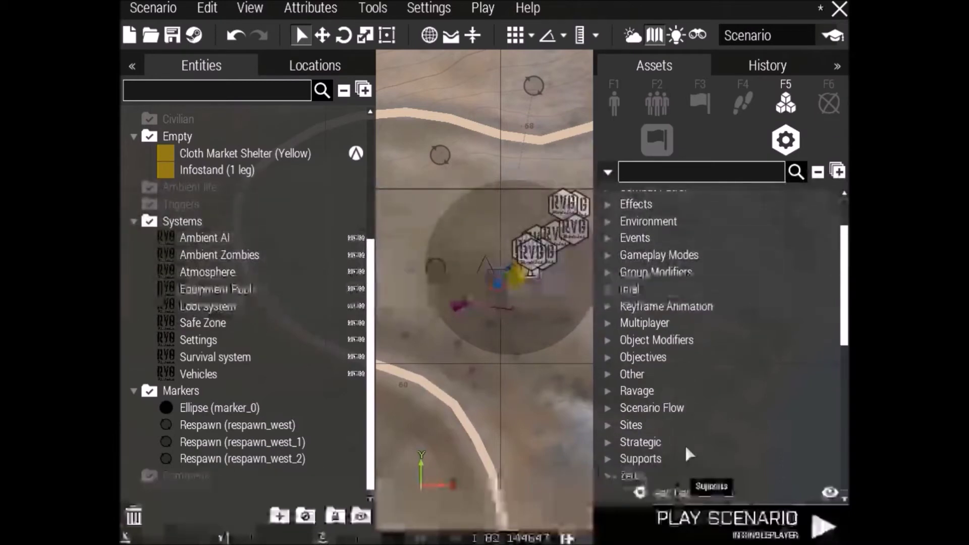
pyautogui.scroll(-5, 687, 449)
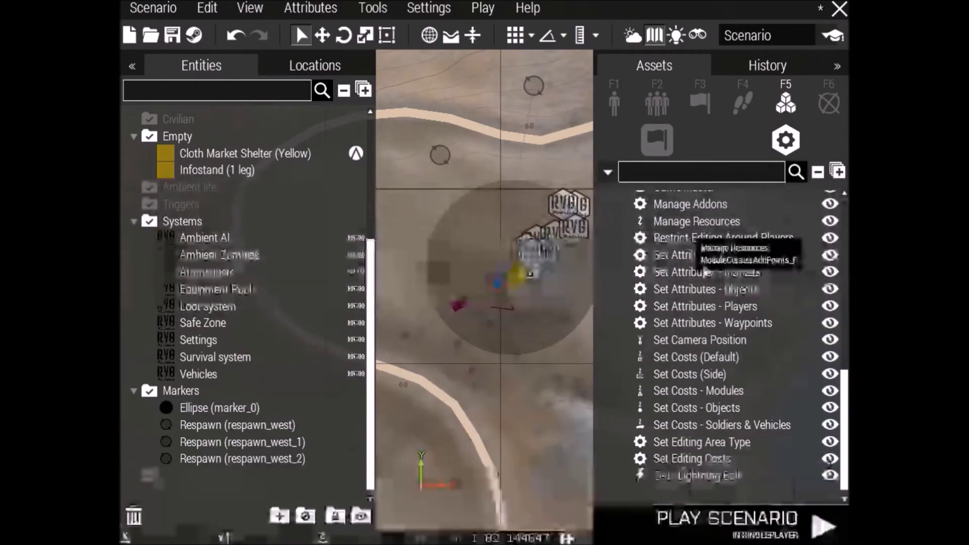
pyautogui.scroll(3, 707, 308)
pyautogui.click(679, 299)
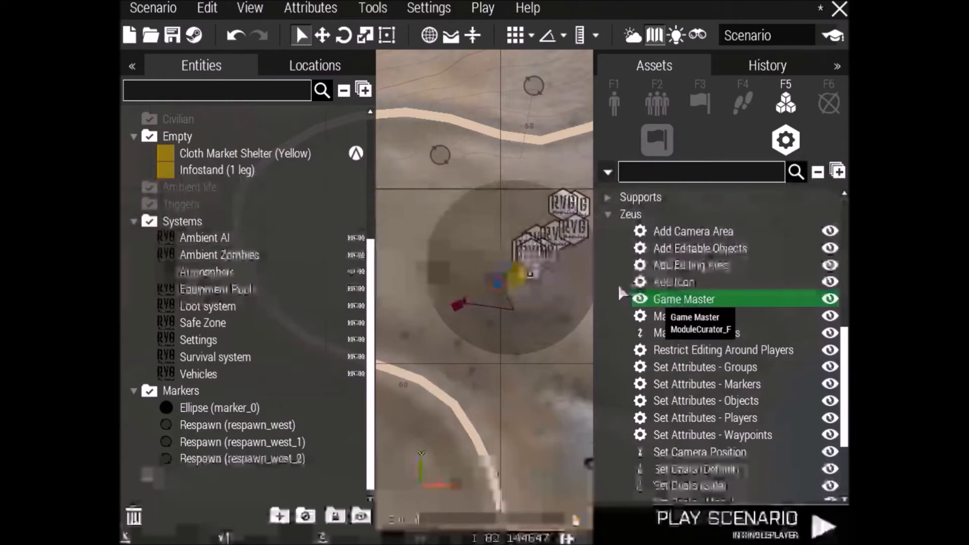
pyautogui.click(480, 130)
# Set the Game Master's default addons to all addons, including unofficial ones
pyautogui.doubleClick(481, 129)
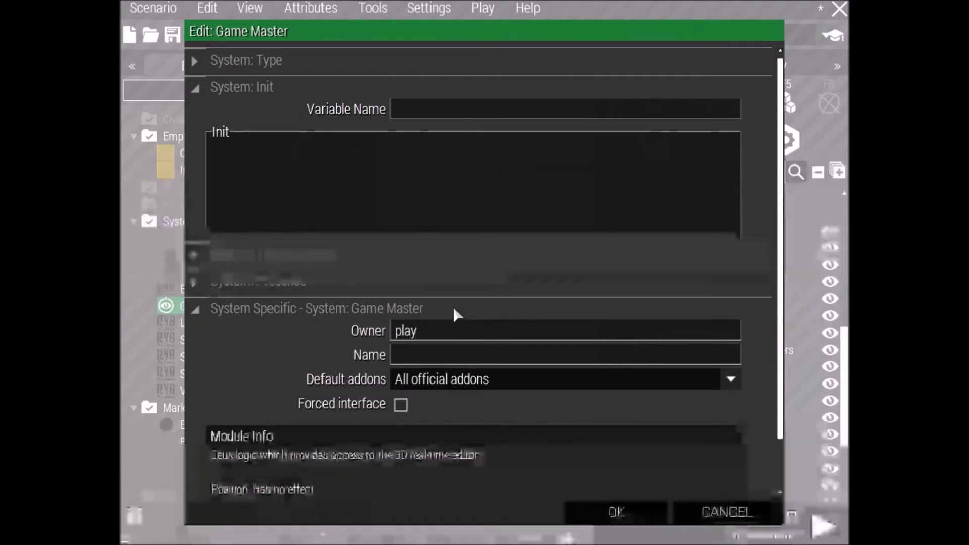
pyautogui.click(530, 389)
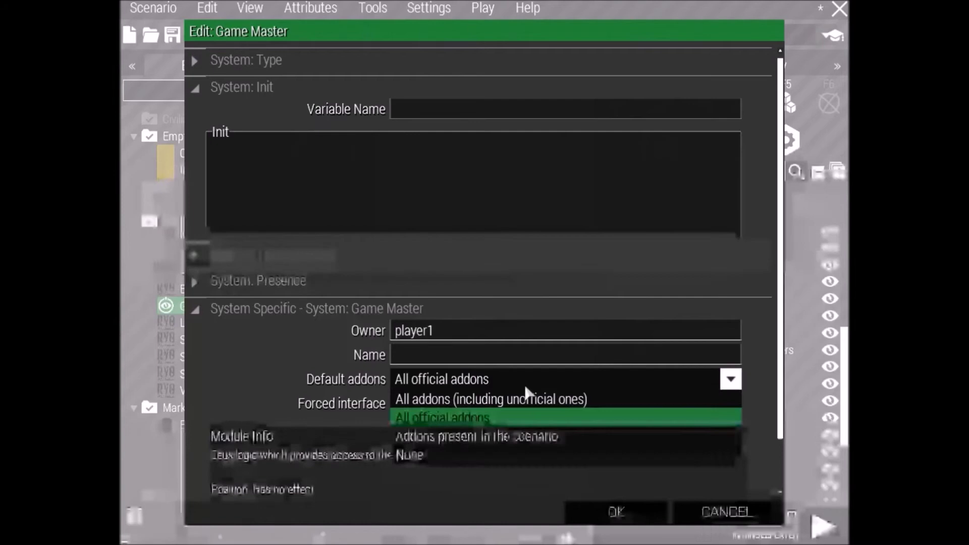
pyautogui.click(499, 399)
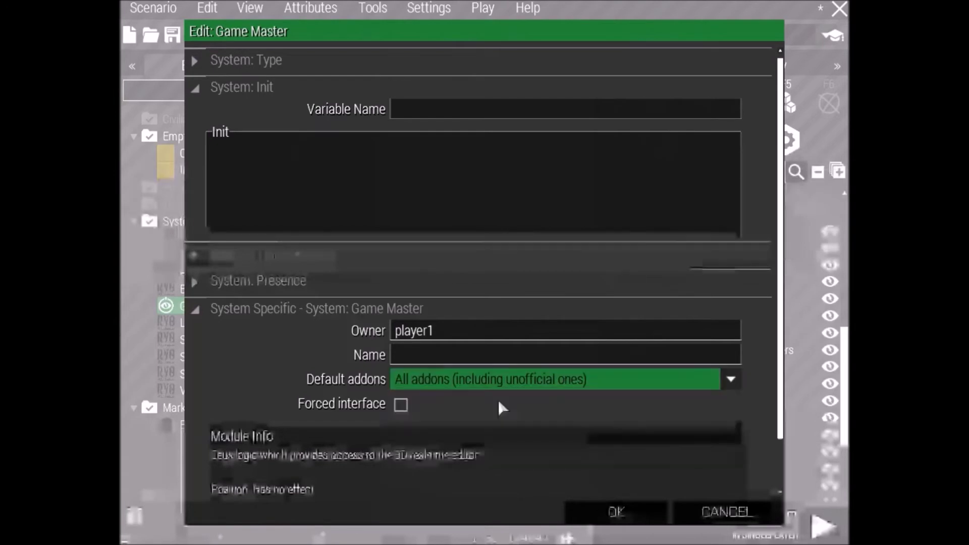
pyautogui.click(616, 512)
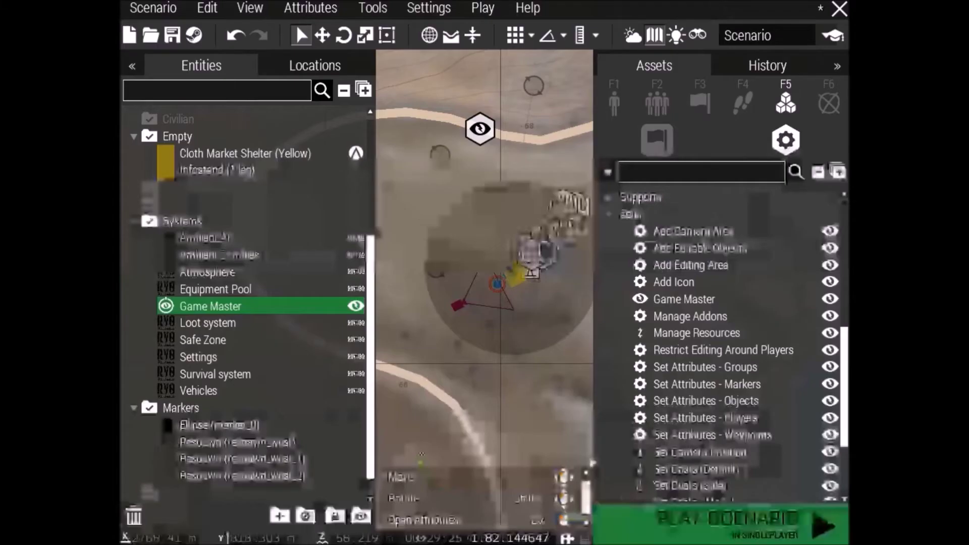
# Give the player's Survivor unit the variable name player1, then launch the scenario preview
pyautogui.rightClick(499, 295)
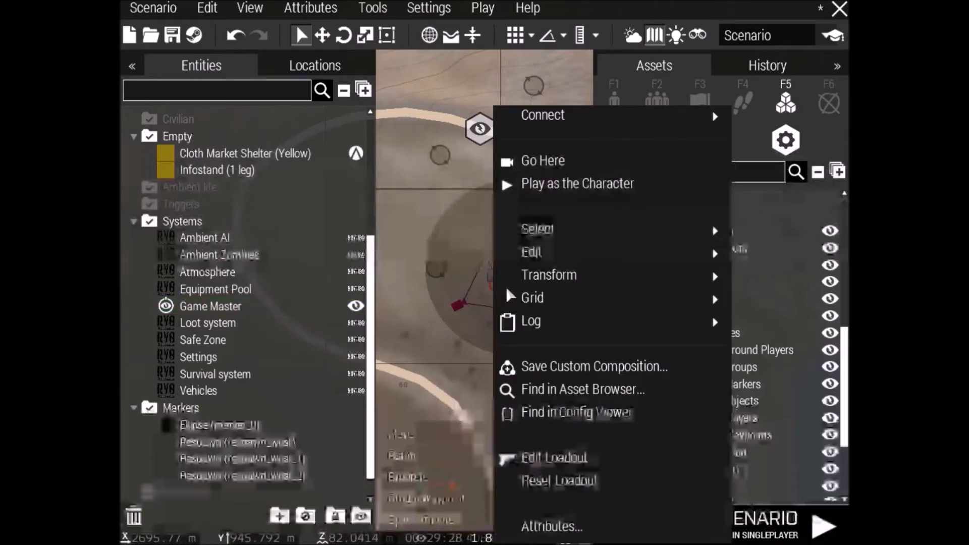
pyautogui.click(562, 527)
pyautogui.click(465, 107)
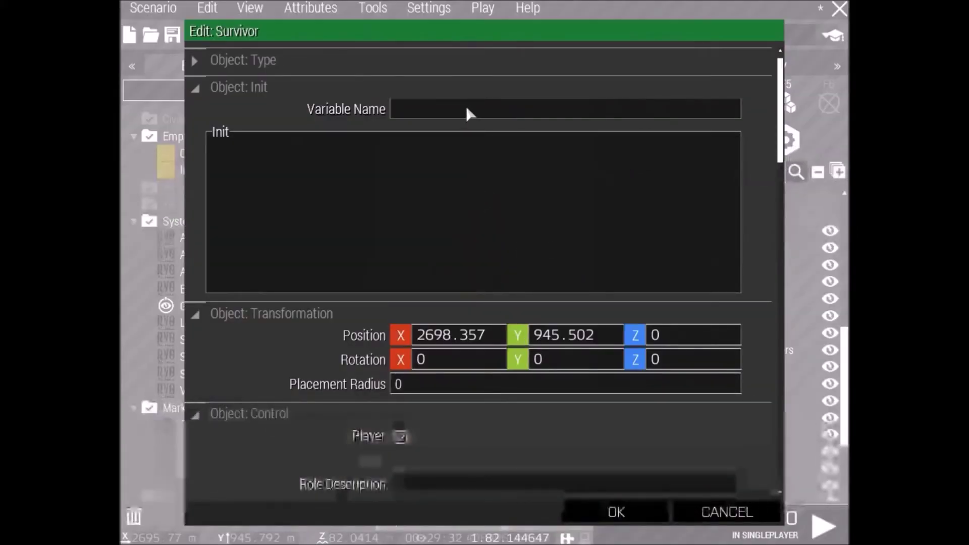
pyautogui.write('pla')
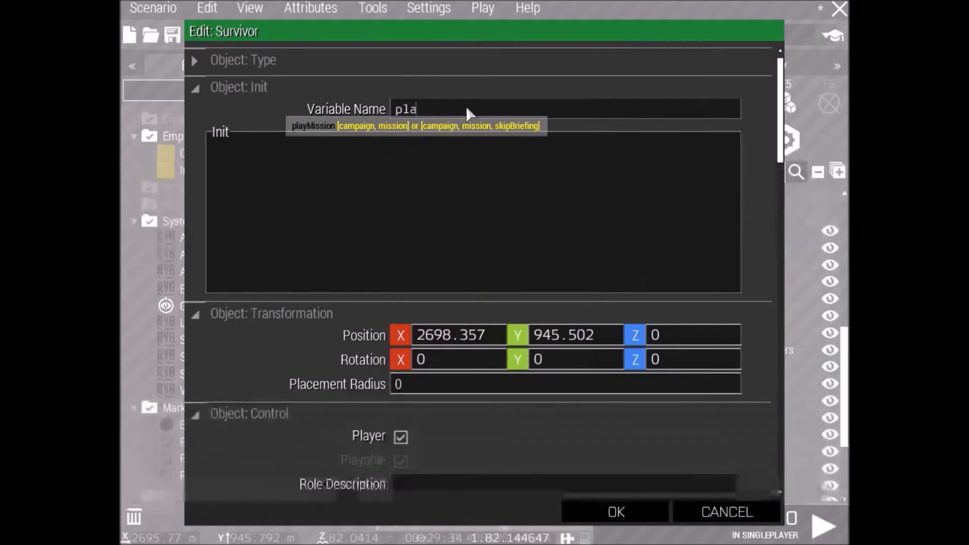
pyautogui.write('yer1')
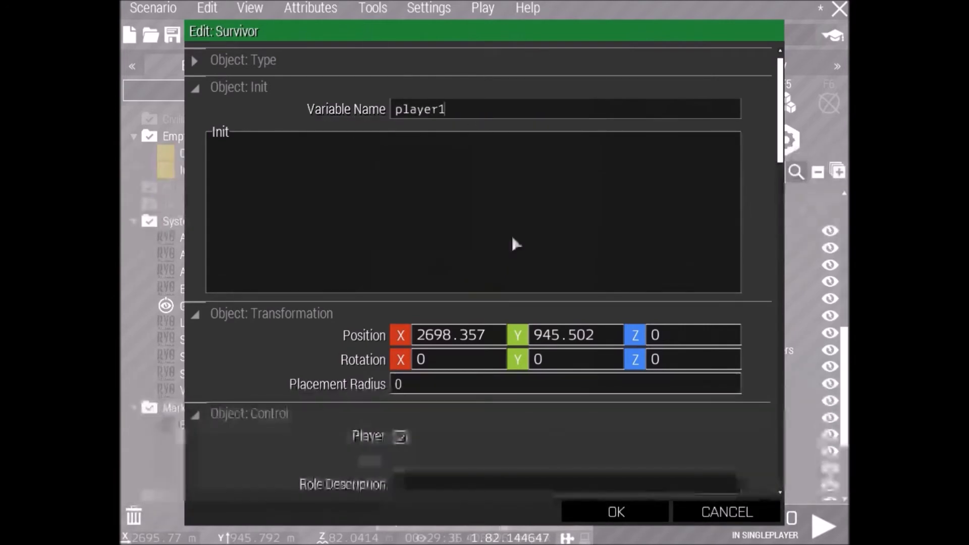
pyautogui.scroll(-10, 341, 348)
pyautogui.scroll(-8, 347, 343)
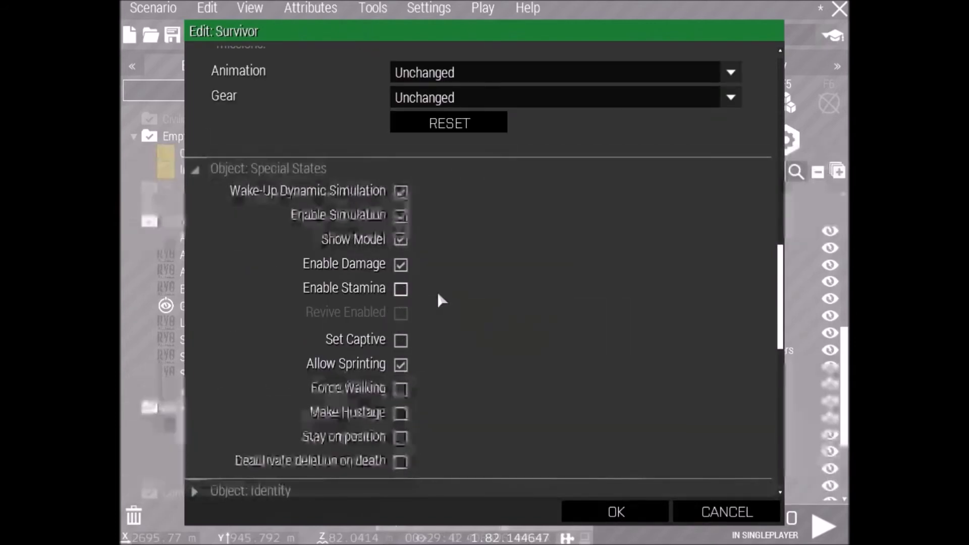
pyautogui.click(626, 511)
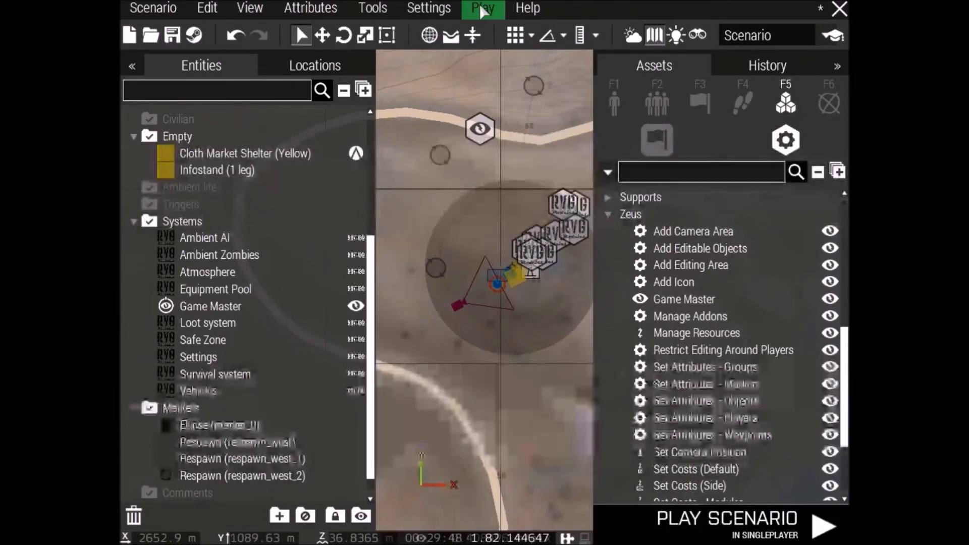
pyautogui.click(712, 537)
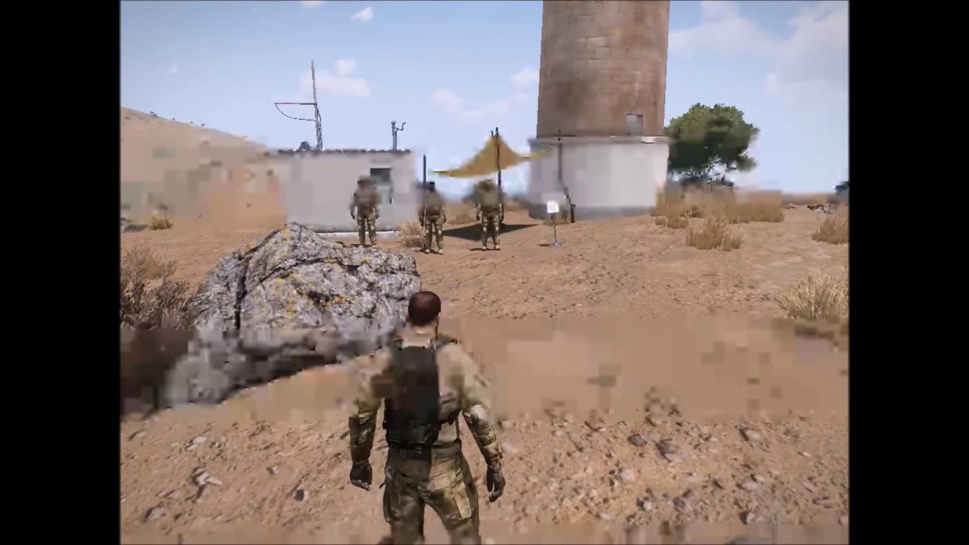
# Walk to the Survivor trader, check the Buy Supplies shop, then return to Eden Editor
pyautogui.press('w')
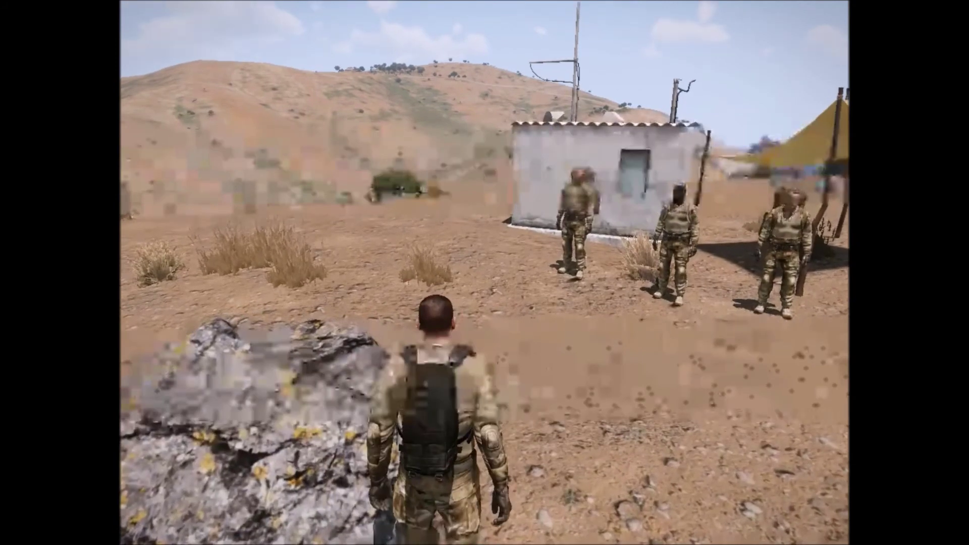
pyautogui.press('w')
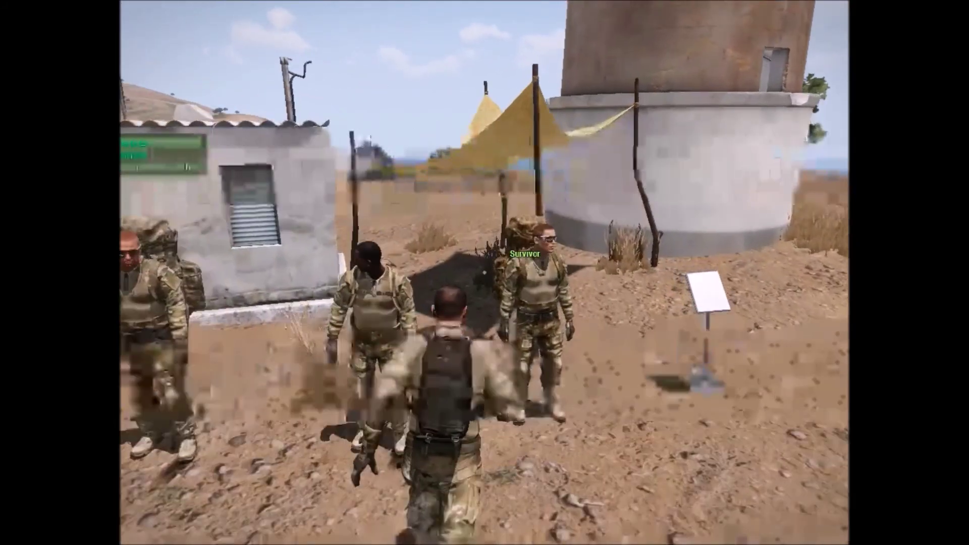
pyautogui.press('w')
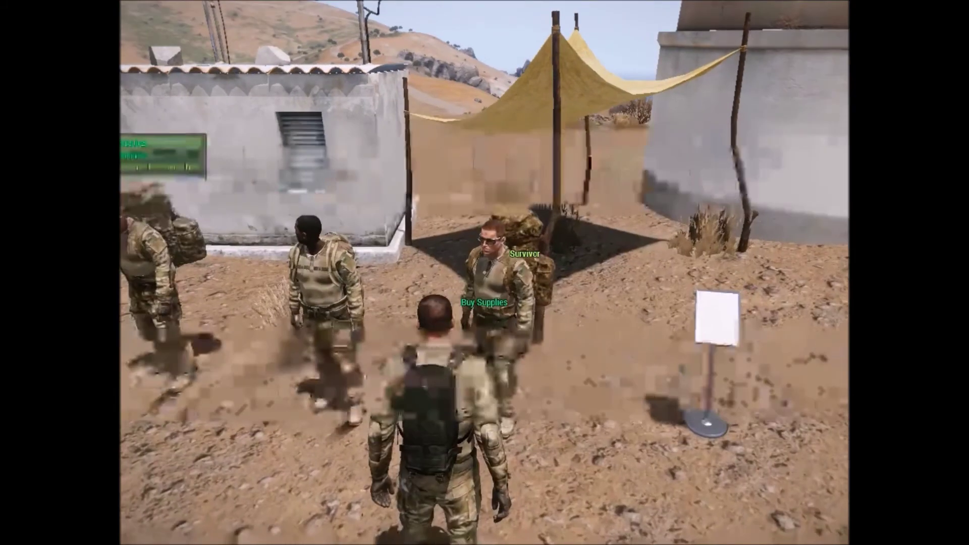
pyautogui.press('space')
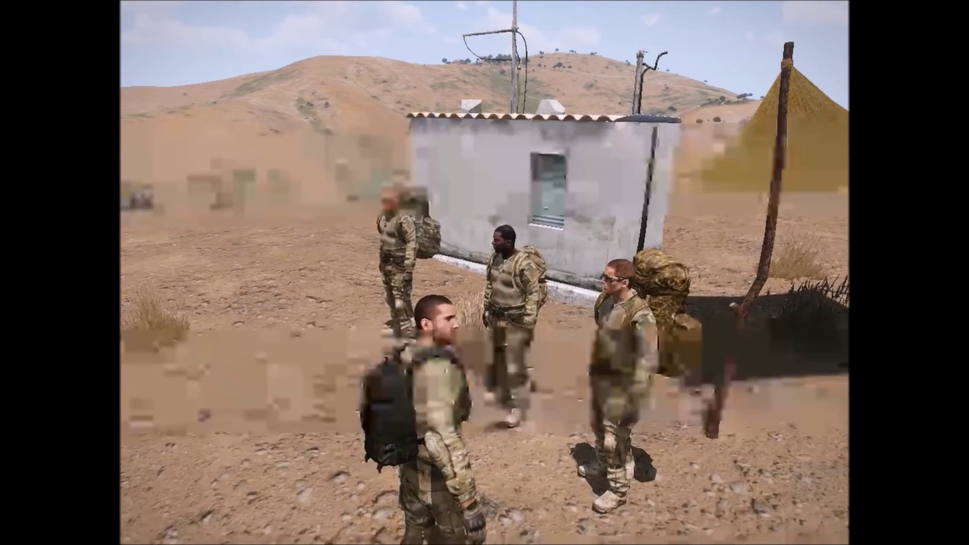
pyautogui.press('Escape')
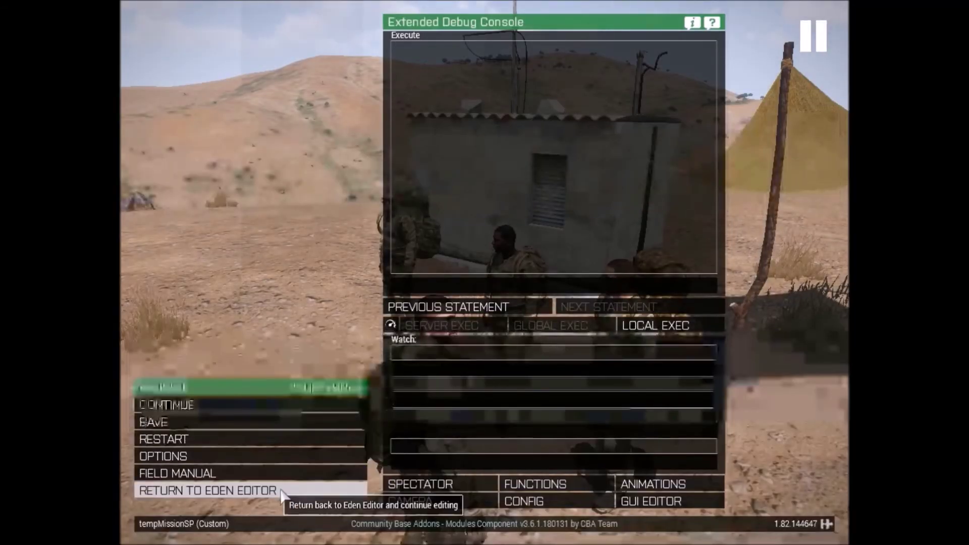
pyautogui.click(345, 447)
pyautogui.scroll(-5, 509, 226)
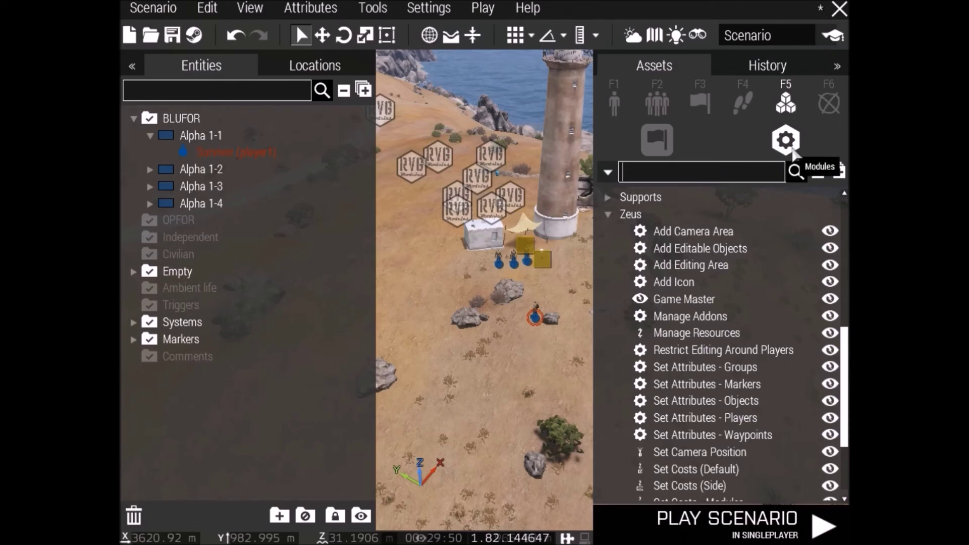
# Place an Animals site module near the lighthouse rocks with its type set to Sheep
pyautogui.click(690, 174)
pyautogui.write('a')
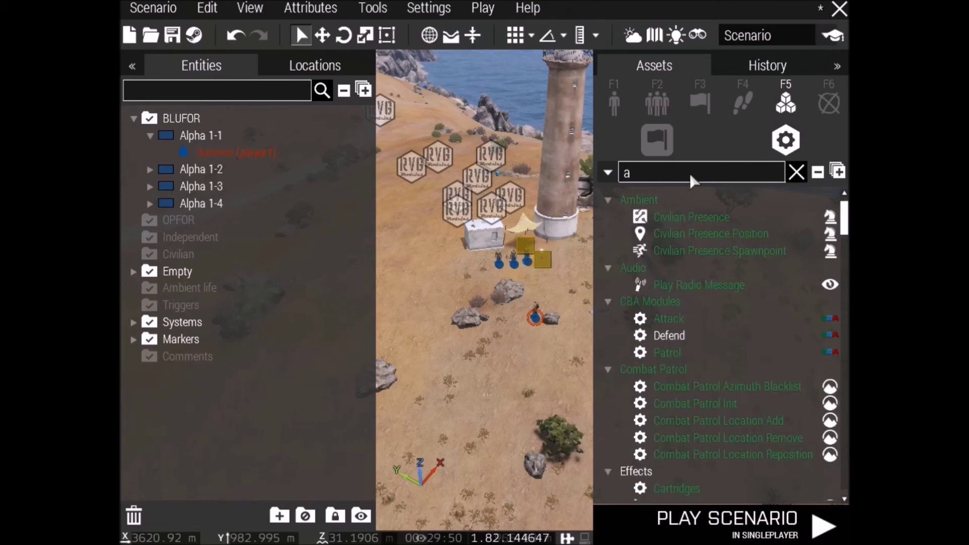
pyautogui.write('nim')
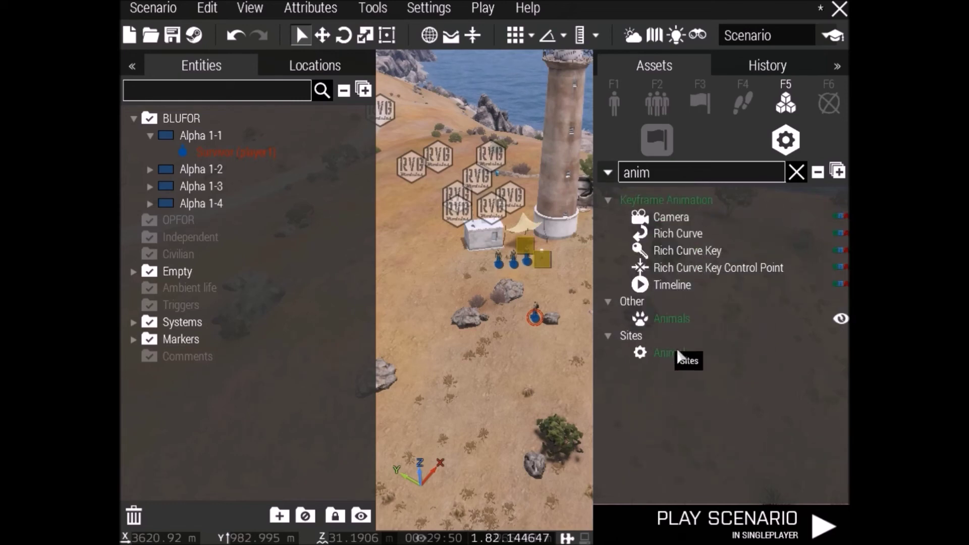
pyautogui.click(677, 352)
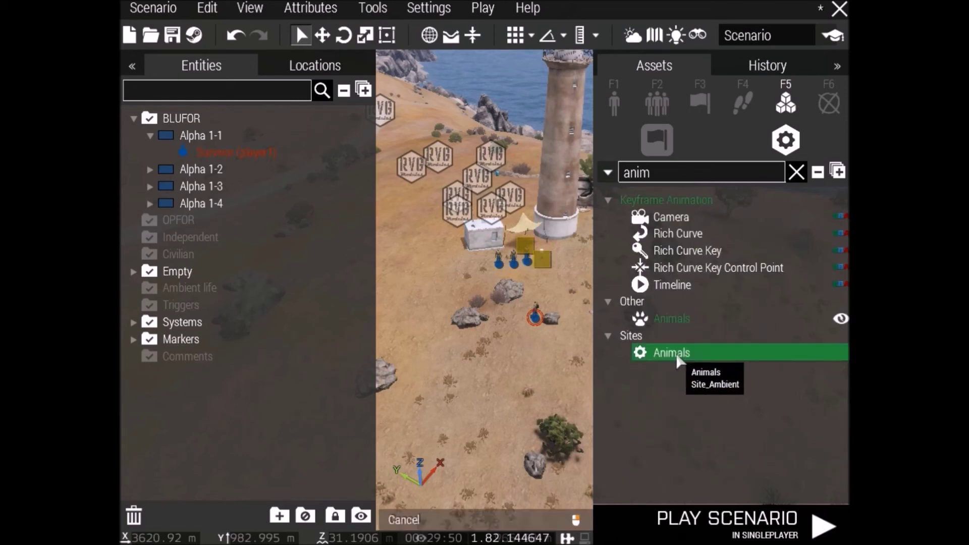
pyautogui.click(427, 287)
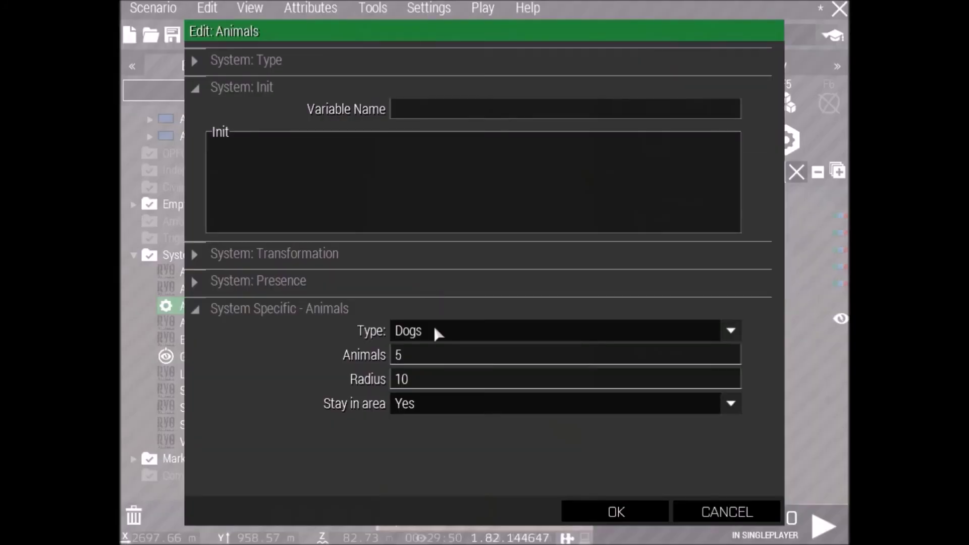
pyautogui.click(433, 325)
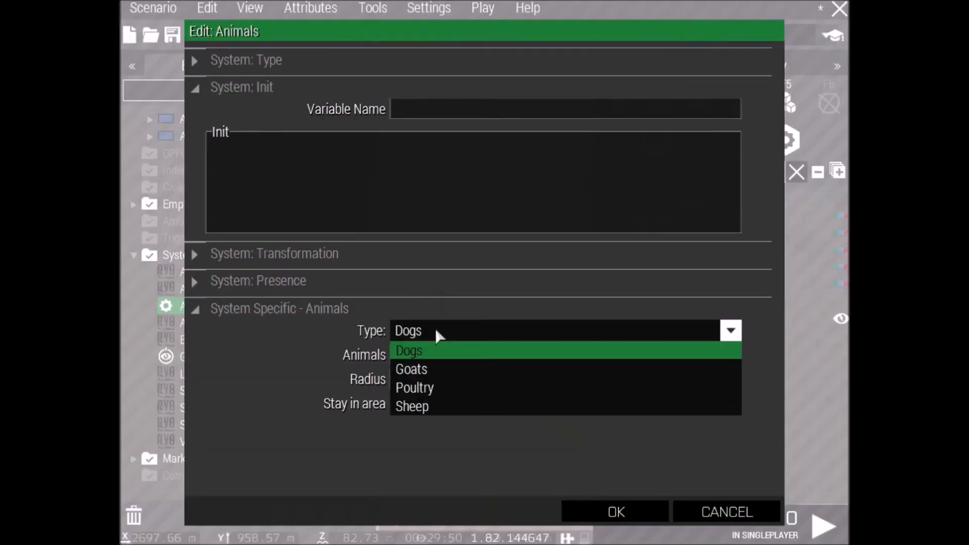
pyautogui.click(431, 407)
pyautogui.click(386, 363)
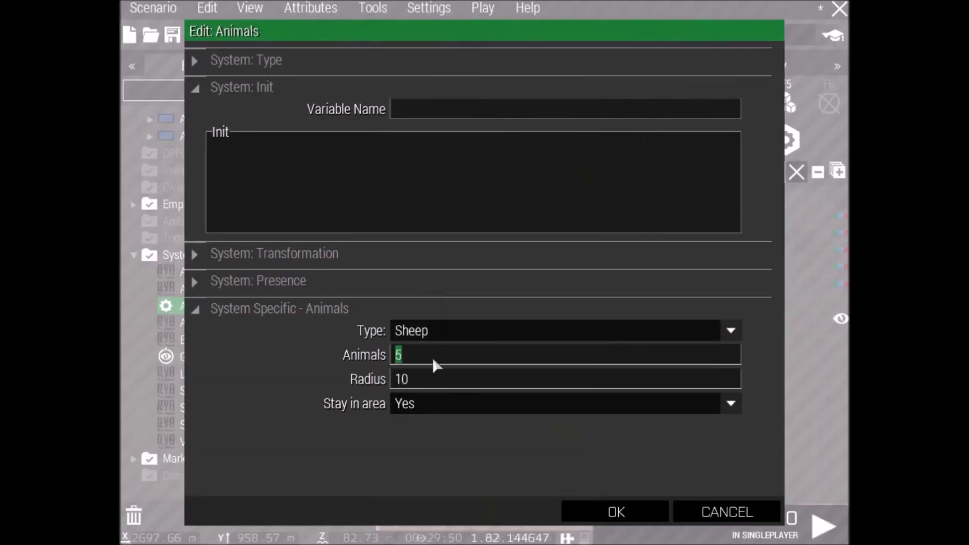
pyautogui.click(604, 514)
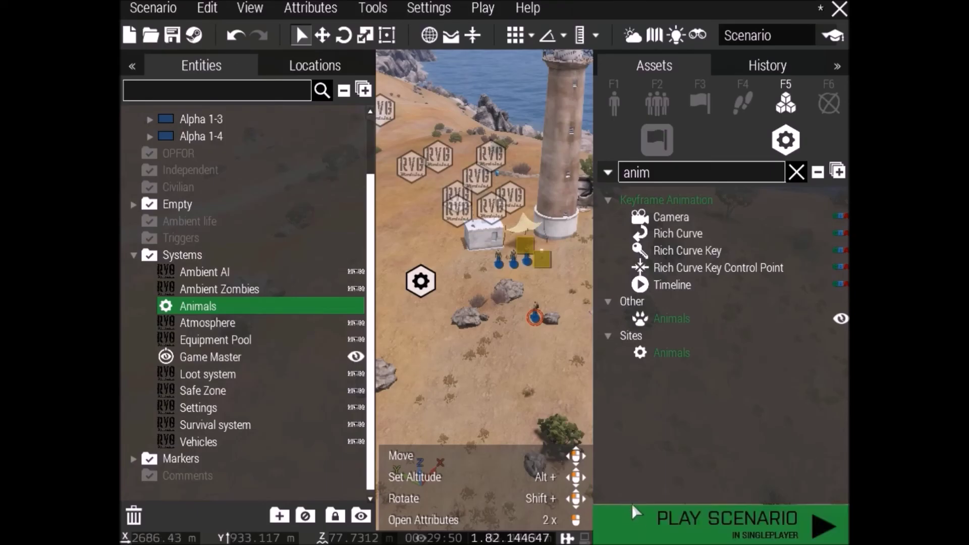